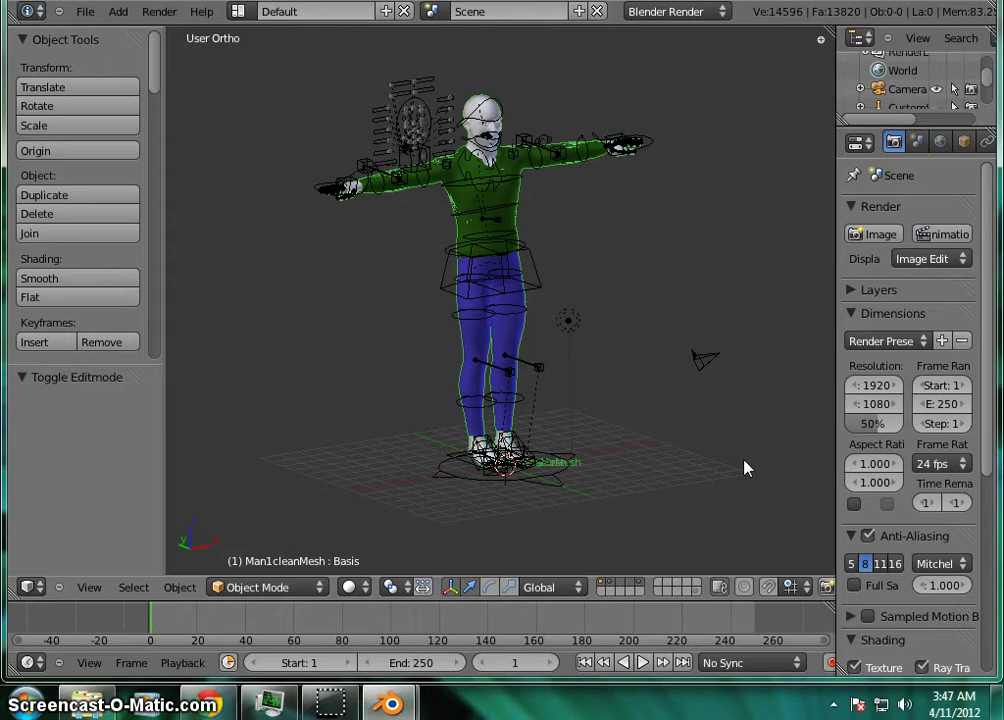
Render a still image of the scene from the current camera, inspect the result, and return to the 3D view.
middle_drag(753, 437, 710, 431)
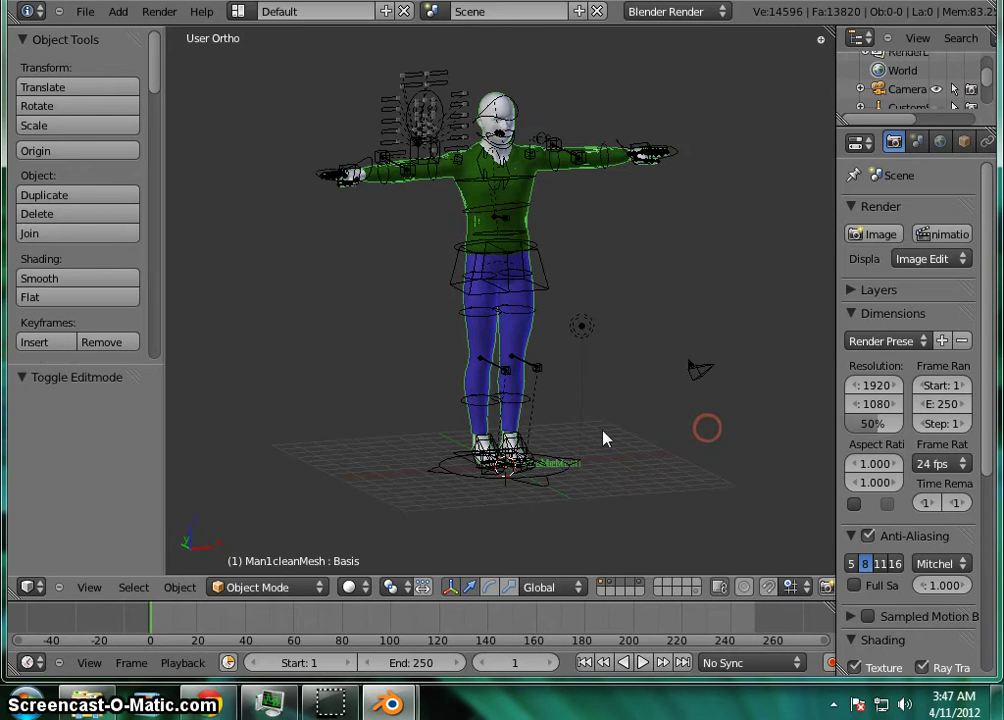
middle_drag(414, 456, 357, 478)
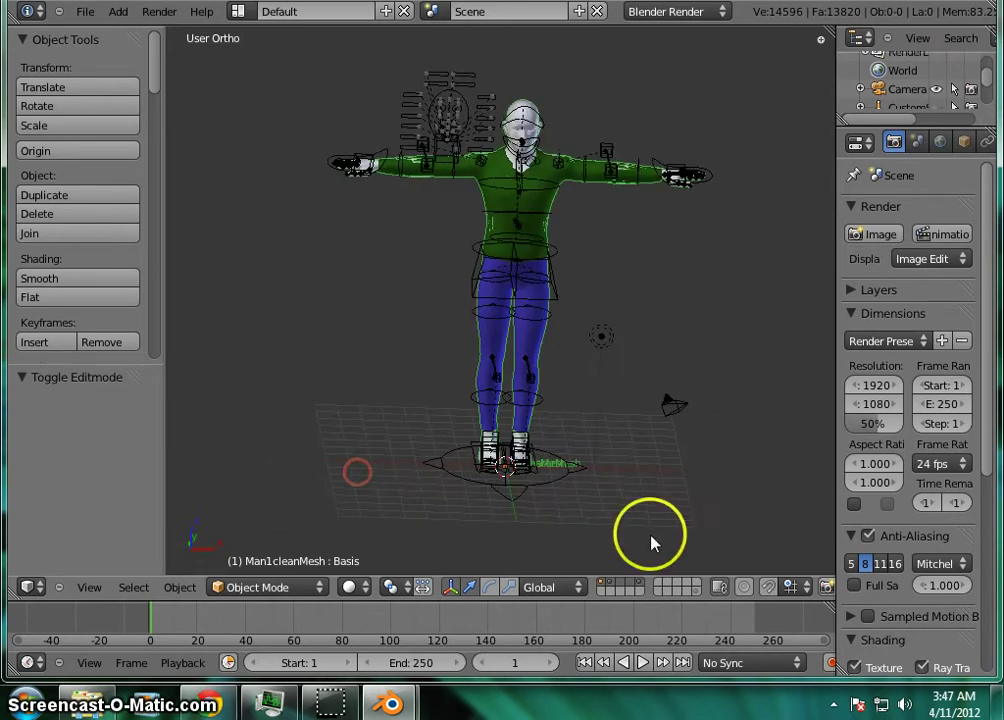
mouse_move(654, 542)
middle_down()
mouse_move(668, 527)
mouse_move(643, 527)
mouse_move(668, 524)
mouse_move(656, 525)
middle_up()
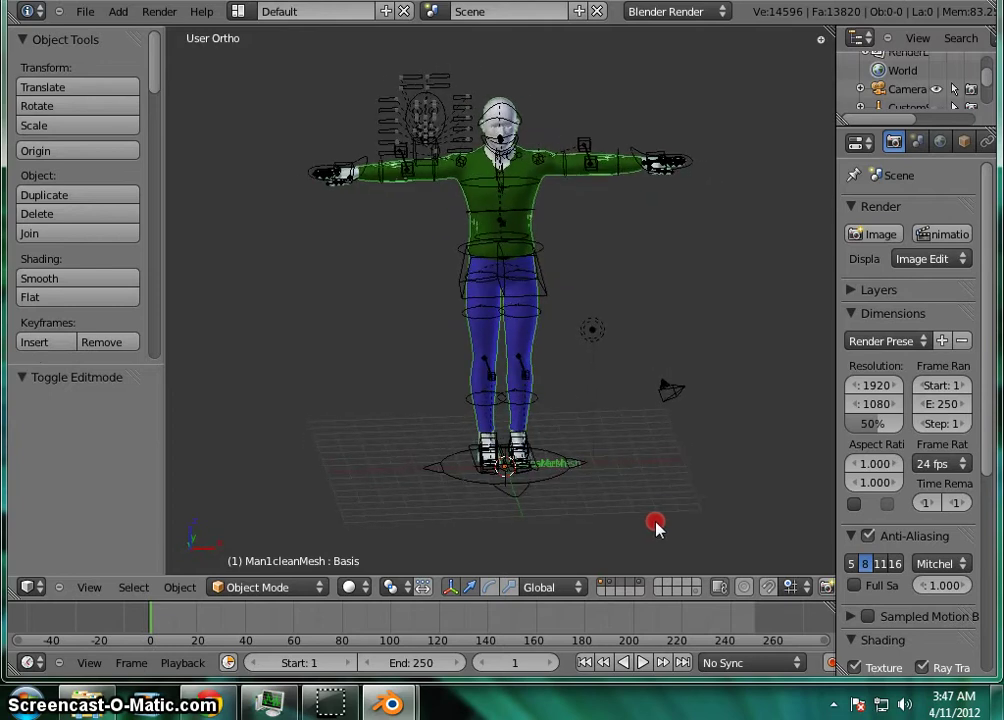
click(885, 237)
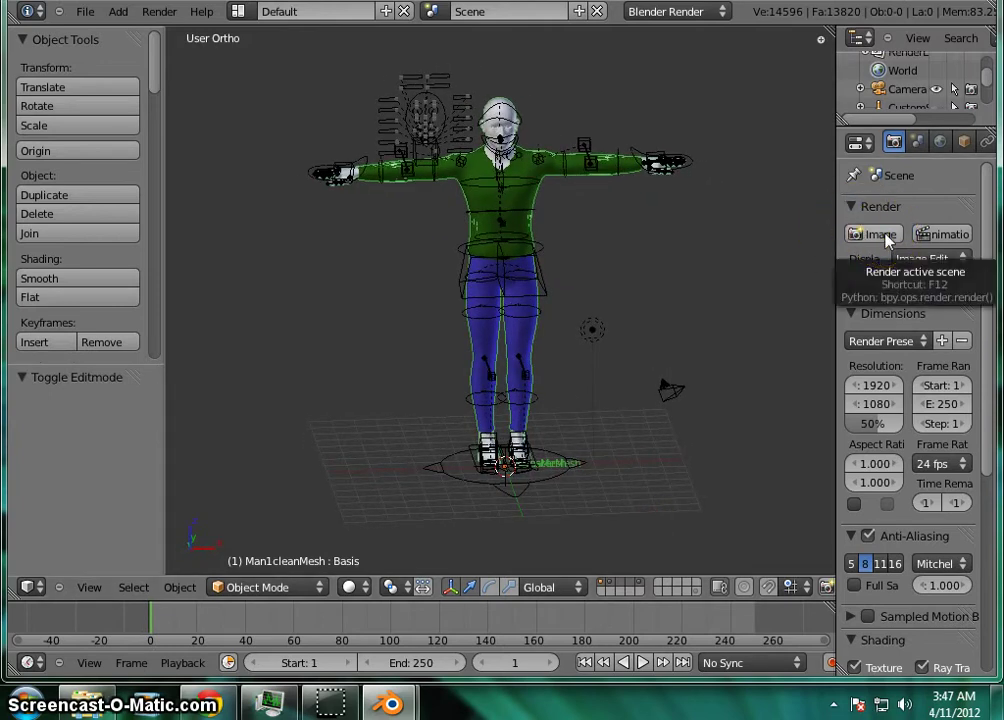
click(885, 237)
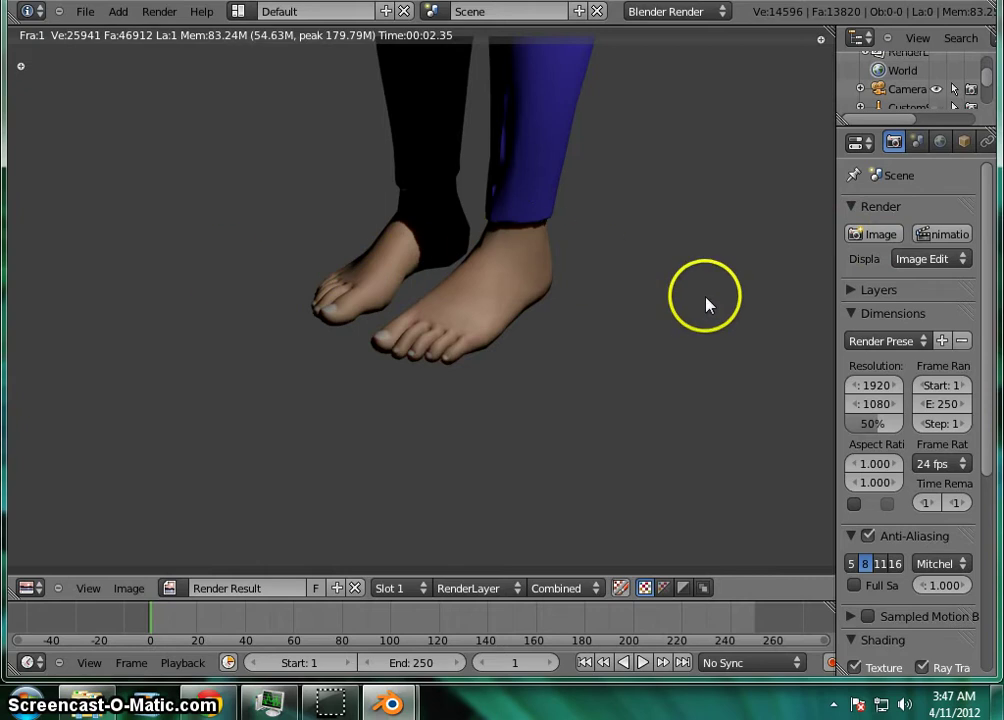
scroll(680, 297, down, 7)
scroll(619, 295, up, 4)
scroll(617, 296, up, 1)
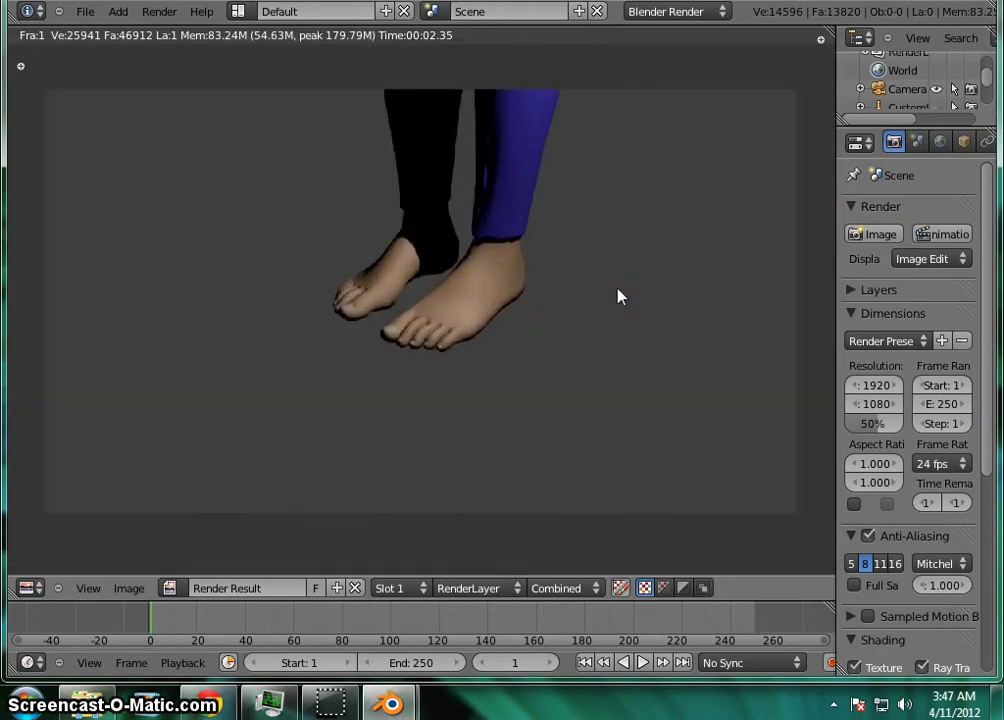
scroll(617, 296, up, 1)
scroll(617, 296, down, 1)
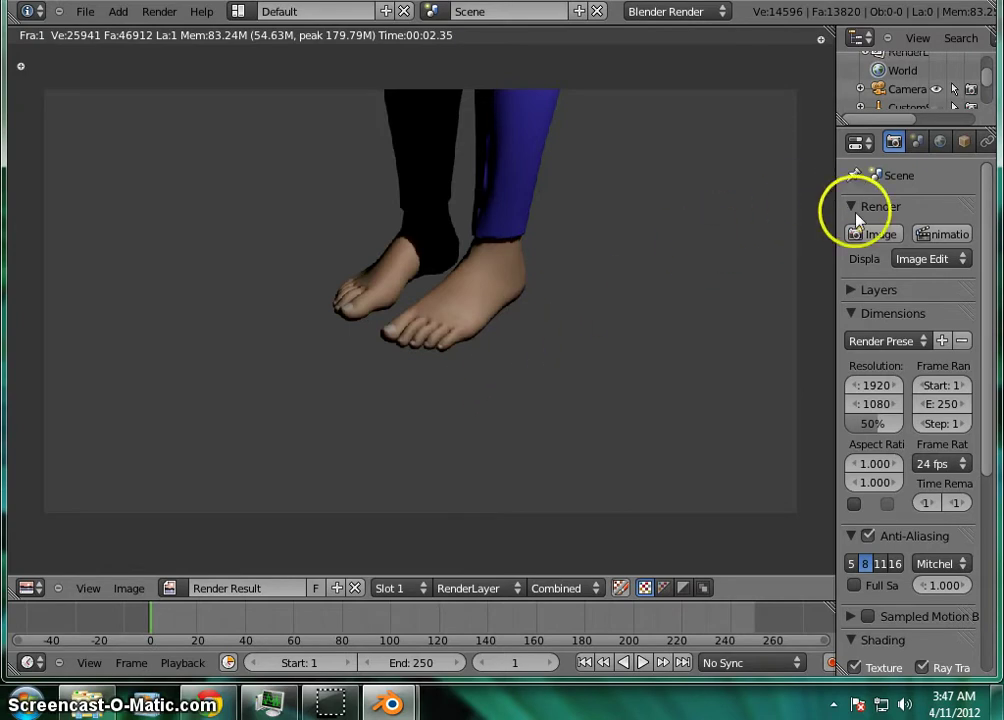
click(36, 590)
click(47, 570)
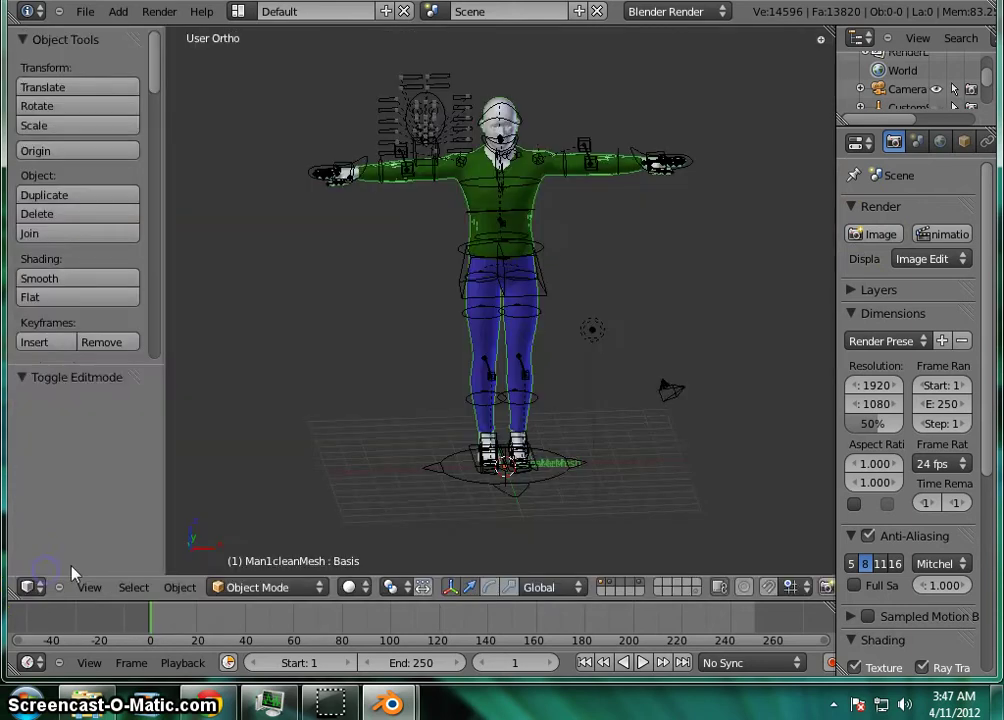
Select the camera beside the character in the 3D view.
middle_drag(404, 527, 372, 496)
middle_drag(555, 545, 530, 500)
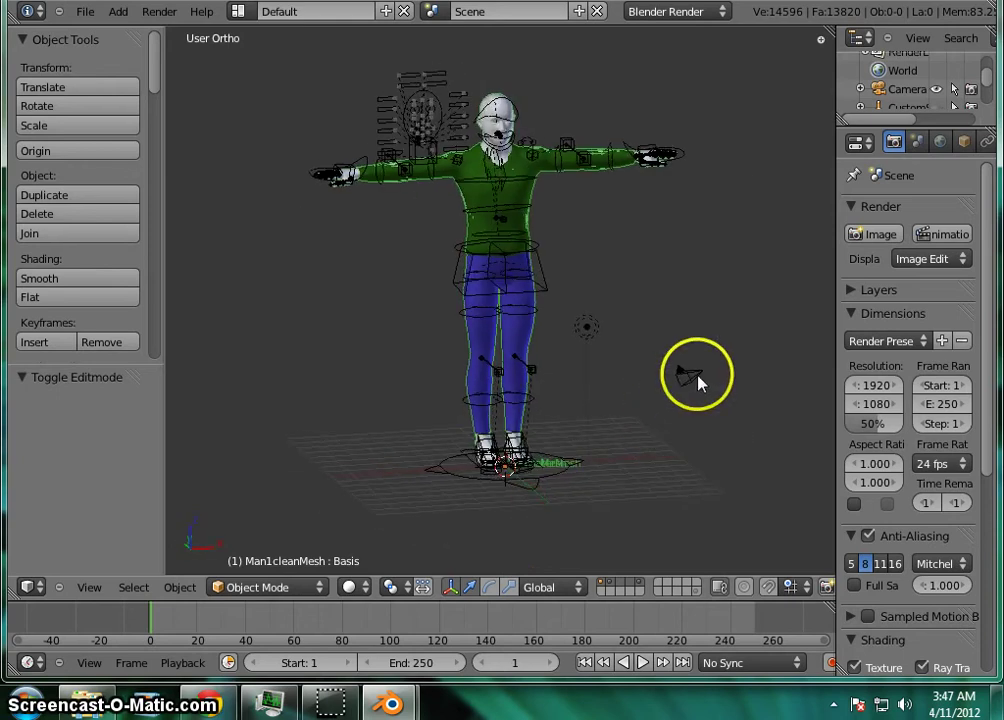
click(698, 377)
click(711, 246)
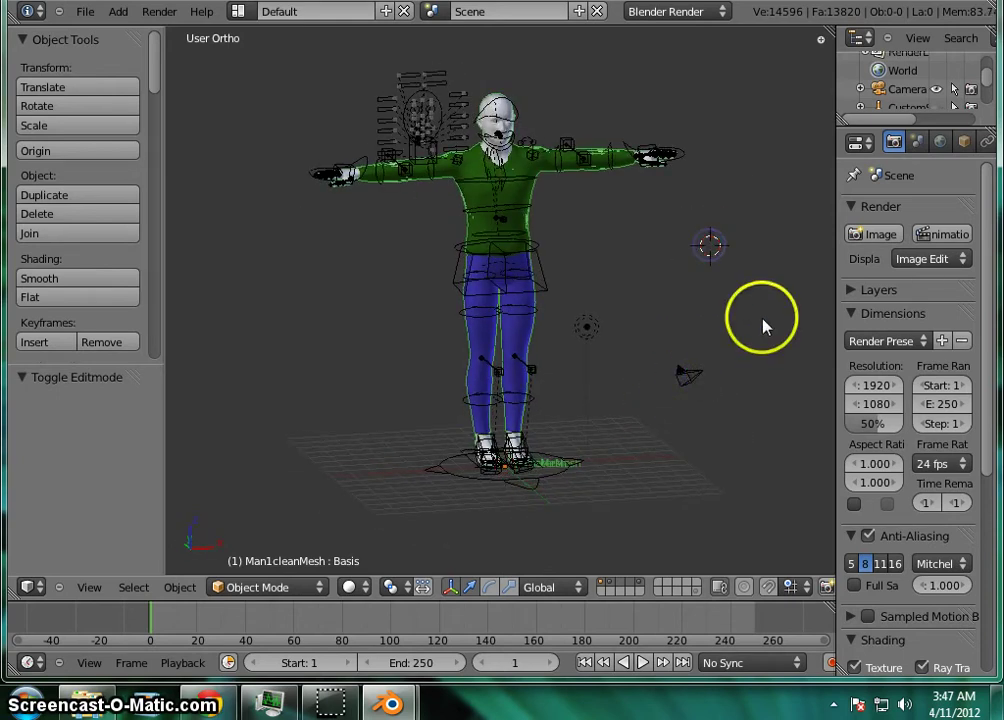
right_click(698, 379)
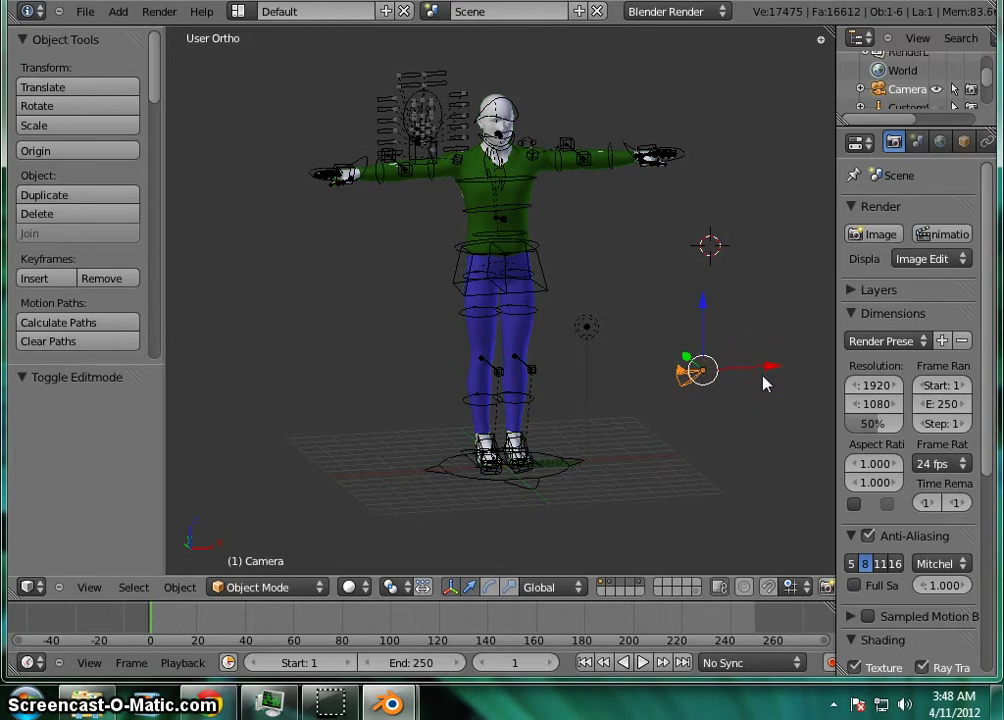
Enlarge the properties and outliner areas and show the camera's object transform settings.
drag(836, 226, 672, 228)
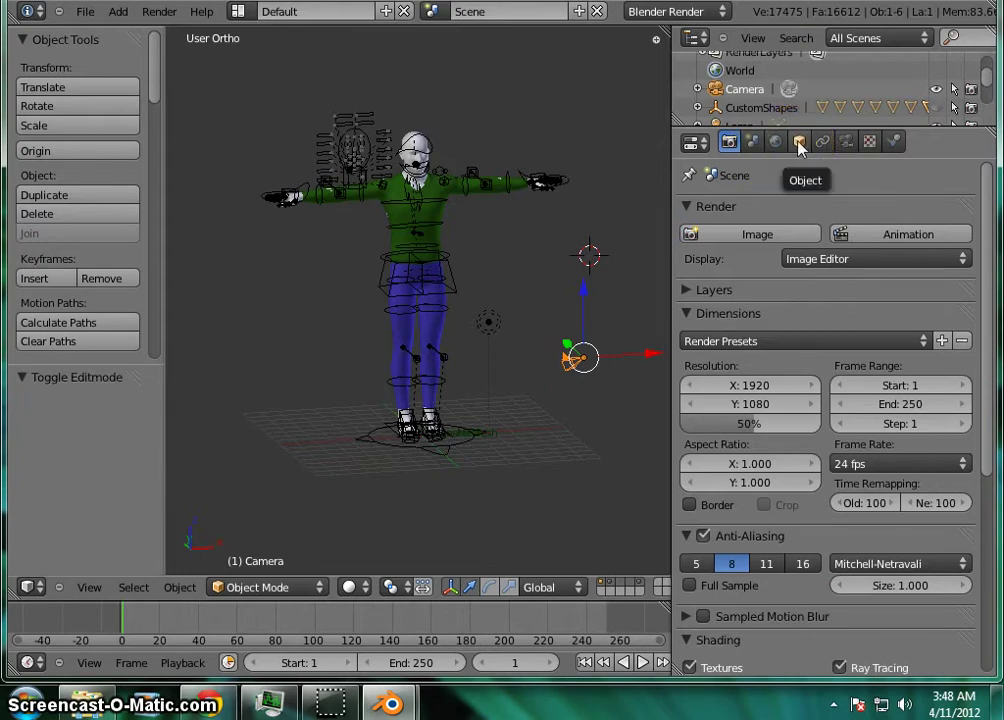
drag(806, 127, 804, 229)
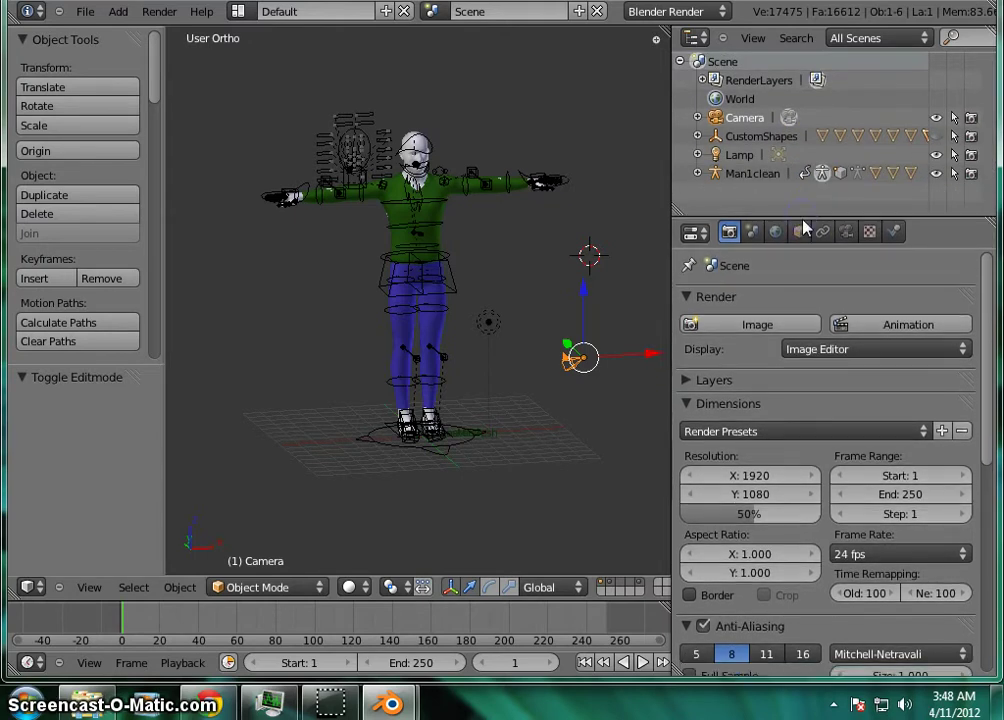
click(804, 231)
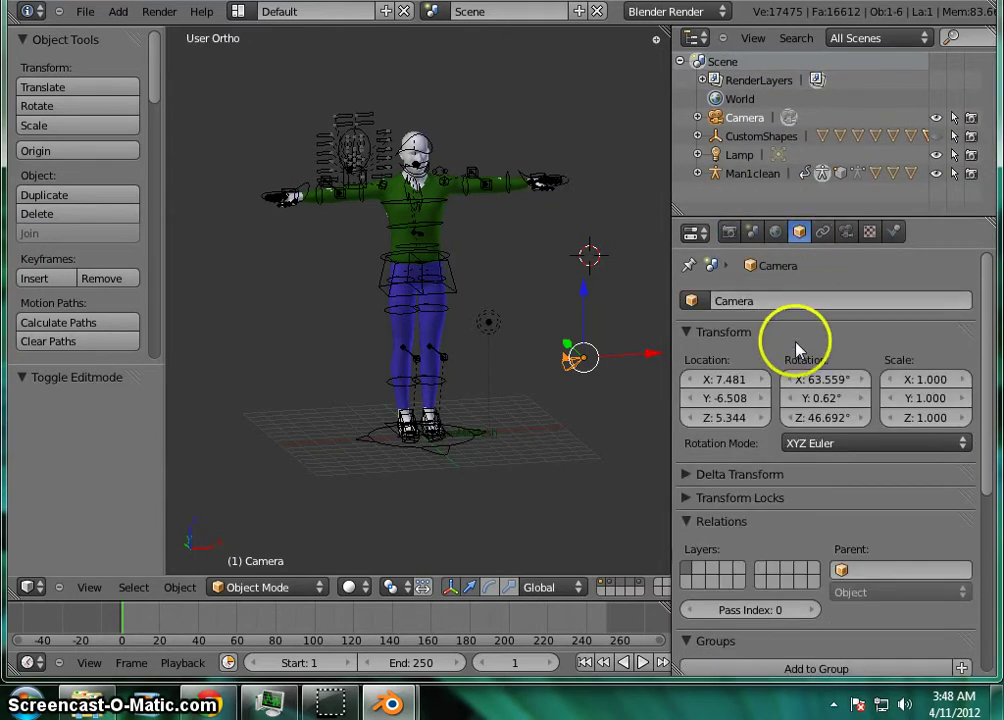
scroll(797, 345, down, 2)
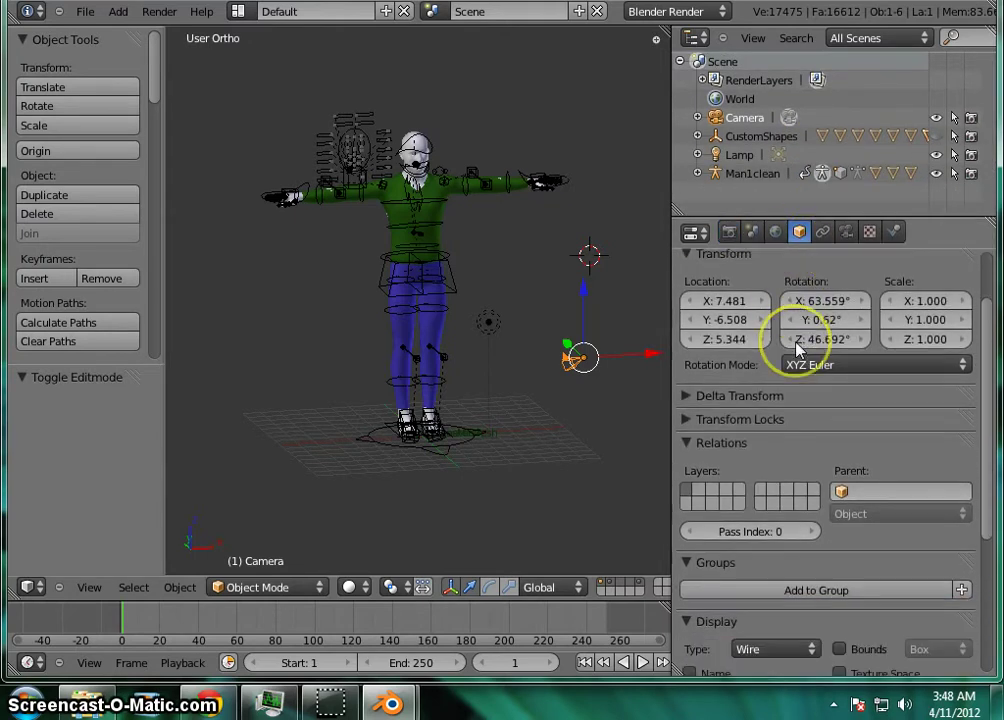
Set the camera's X, Y and Z rotation to 0°.
click(839, 303)
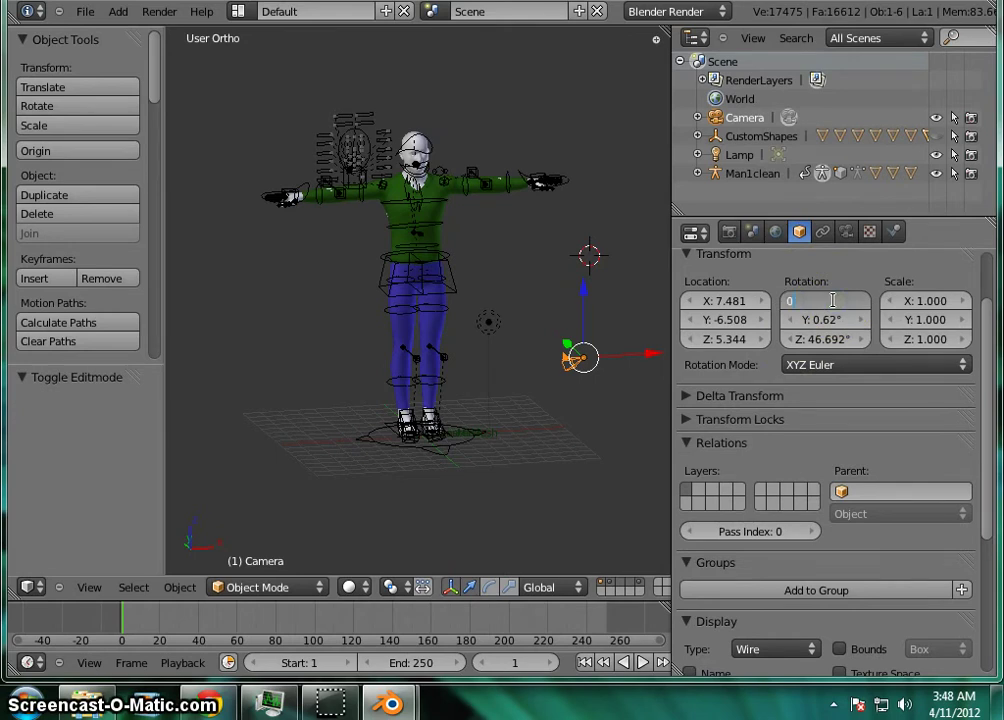
text(0)
click(832, 320)
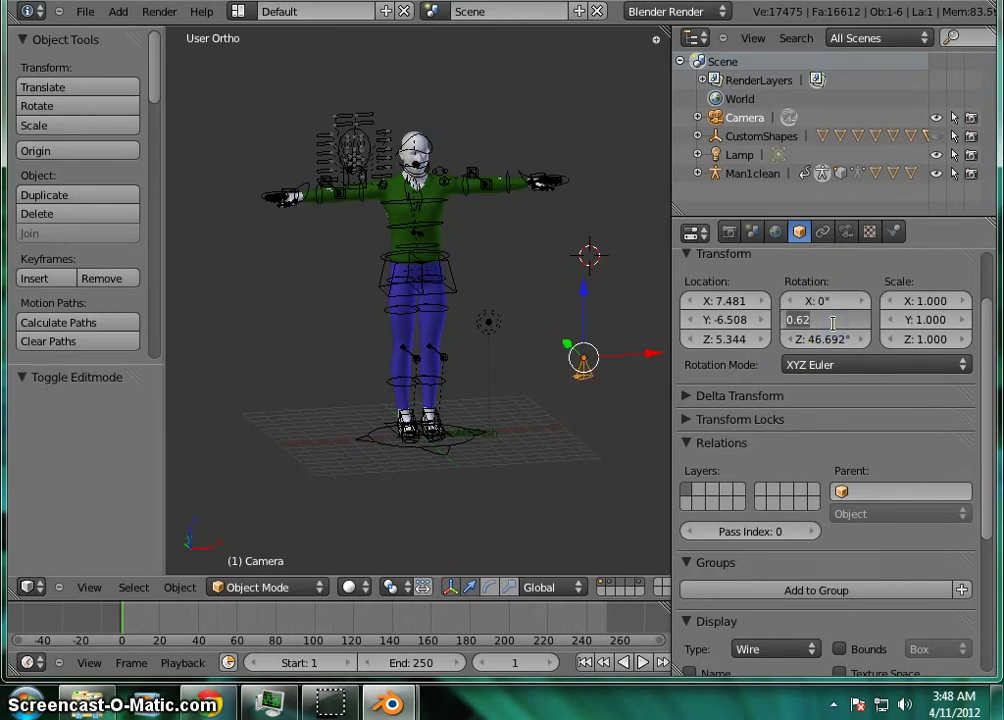
click(831, 337)
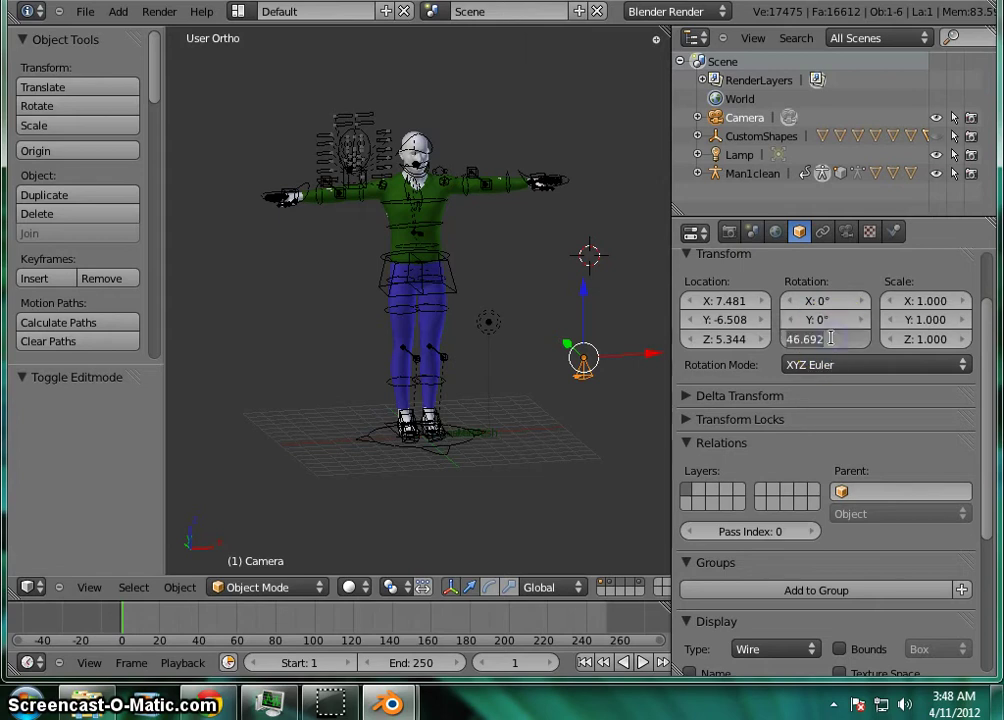
text(0)
click(598, 478)
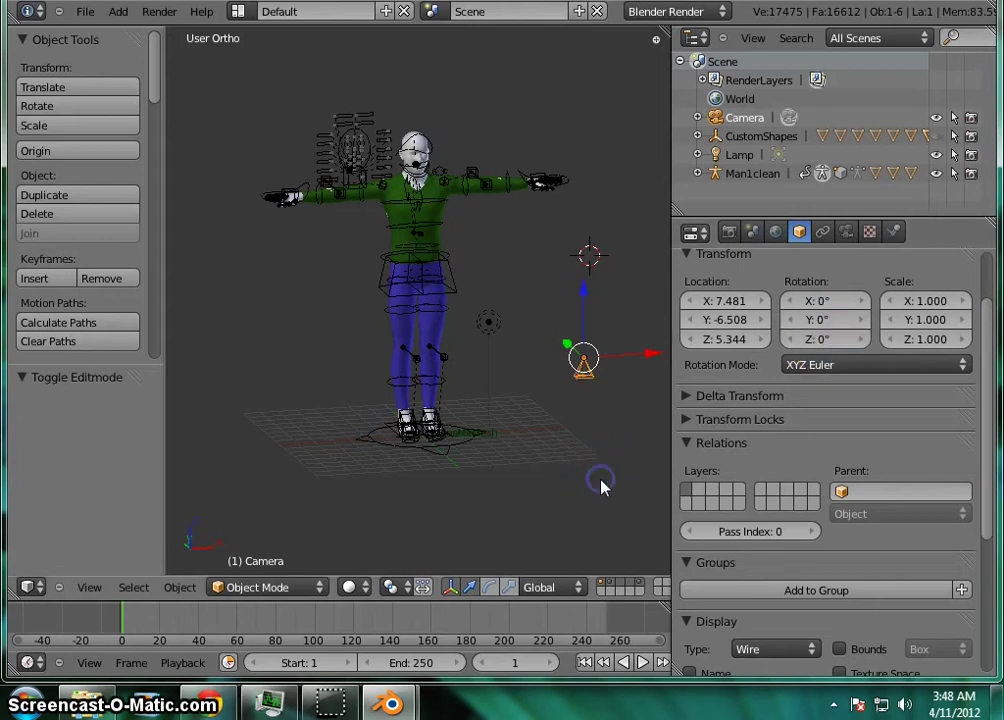
click(575, 483)
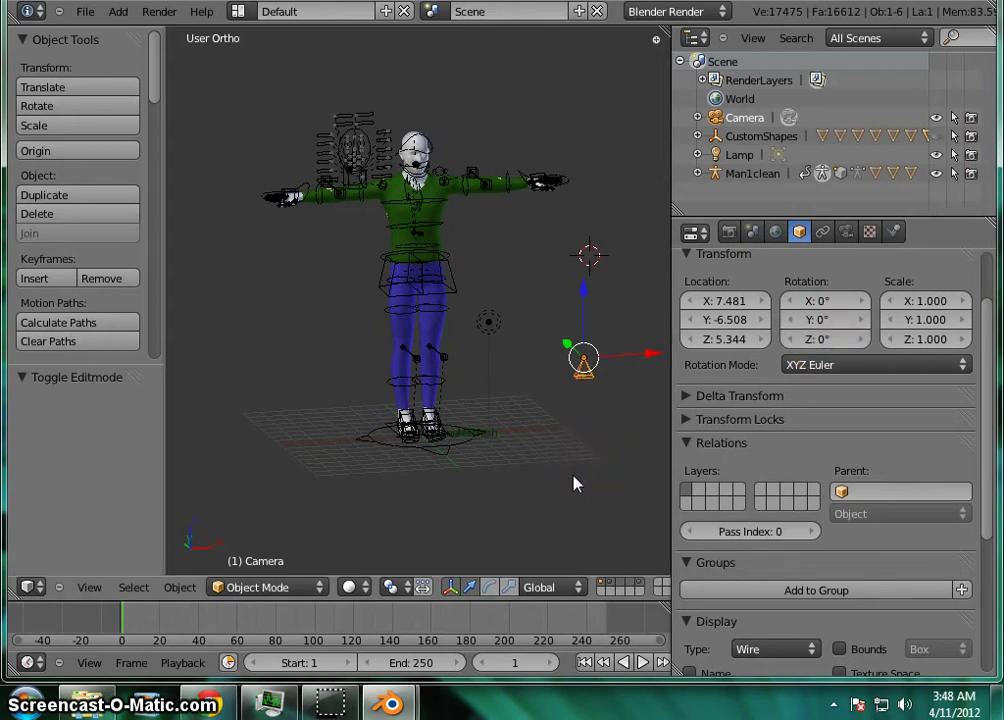
Check the camera's orientation from the front and top, and set its X rotation to 90°.
key(KP_1)
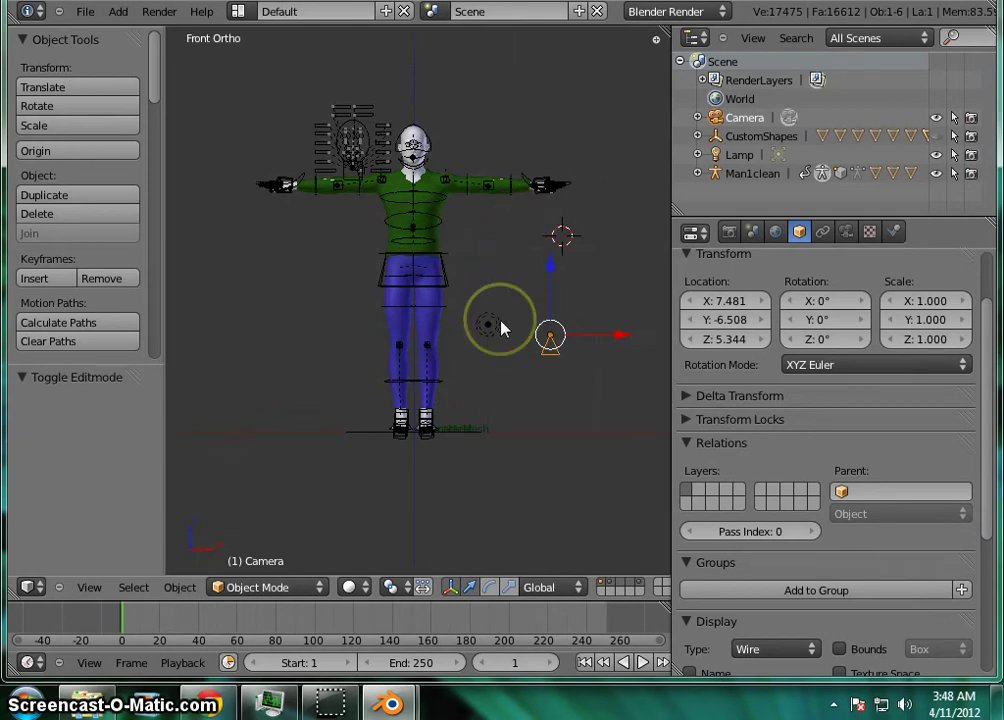
key(KP_7)
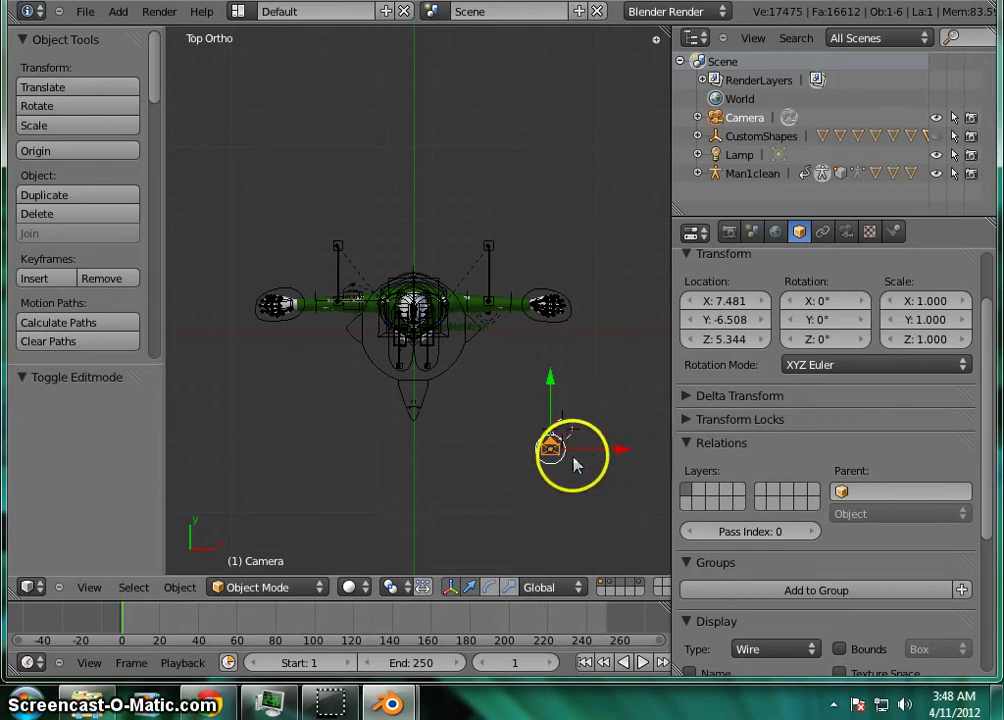
middle_drag(553, 472, 538, 364)
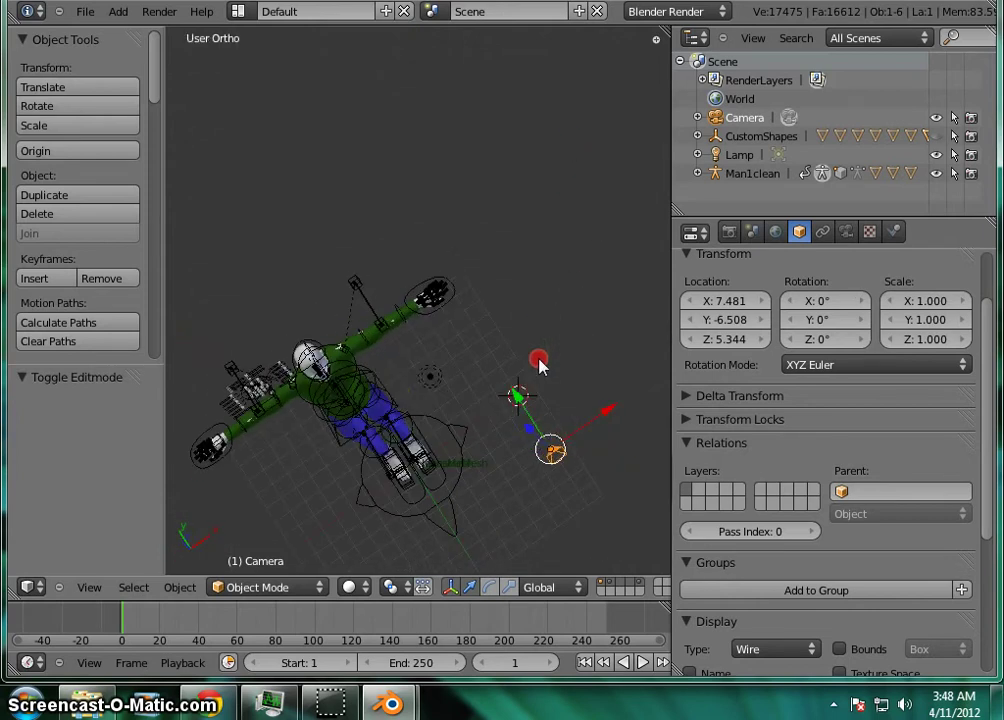
middle_drag(363, 370, 309, 450)
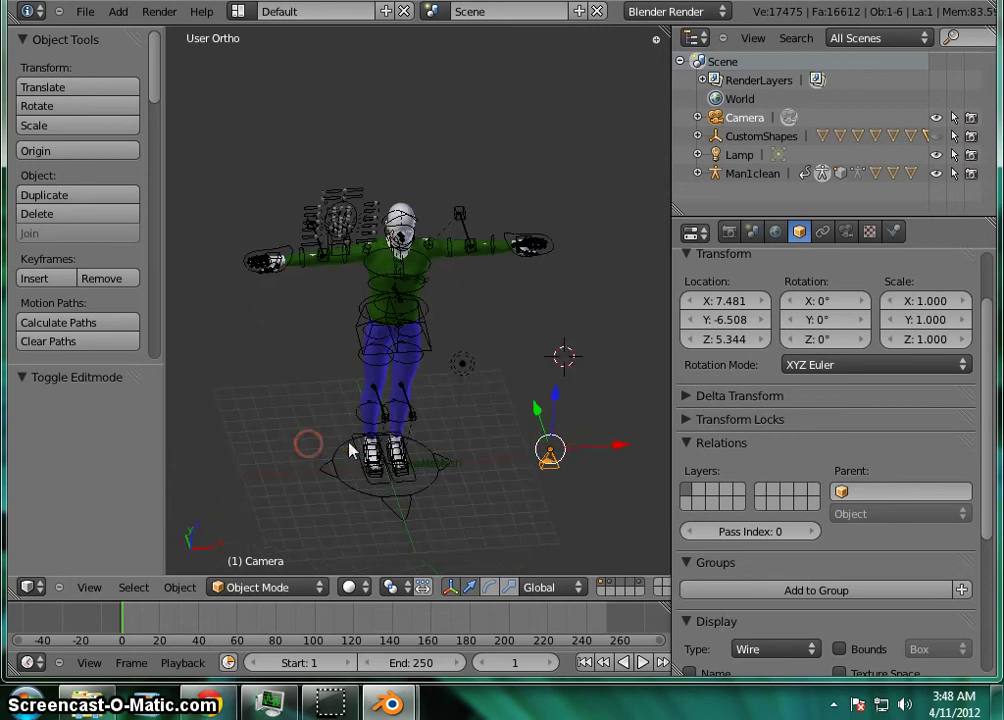
click(831, 298)
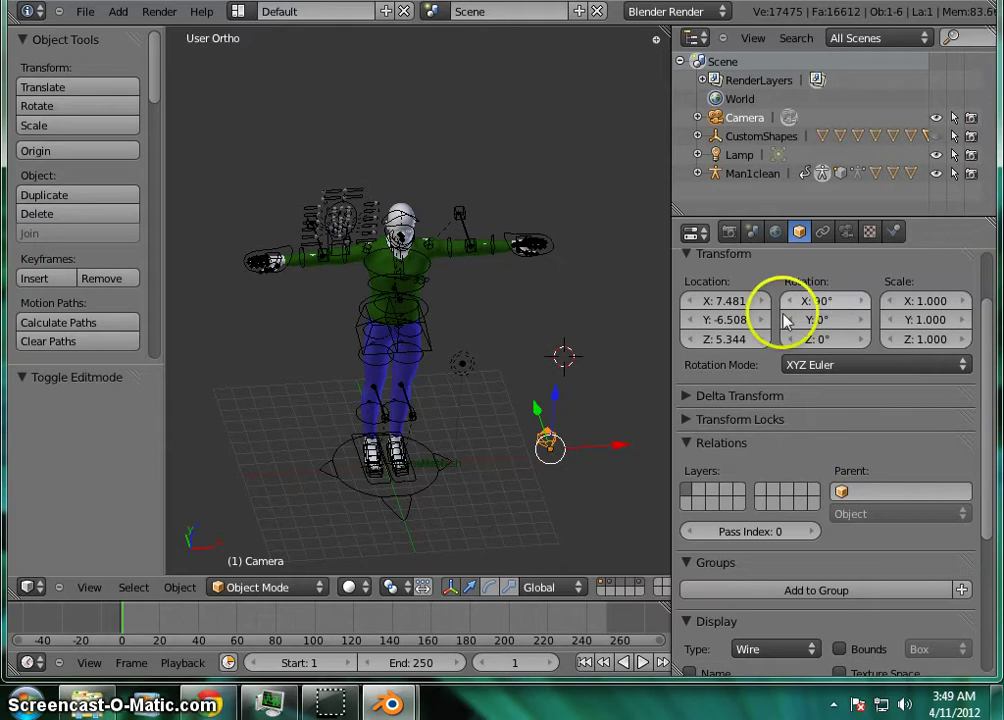
In front view, centre the camera on the character at about X -0.102 and raise it to about Z 9.715.
middle_drag(482, 477, 460, 448)
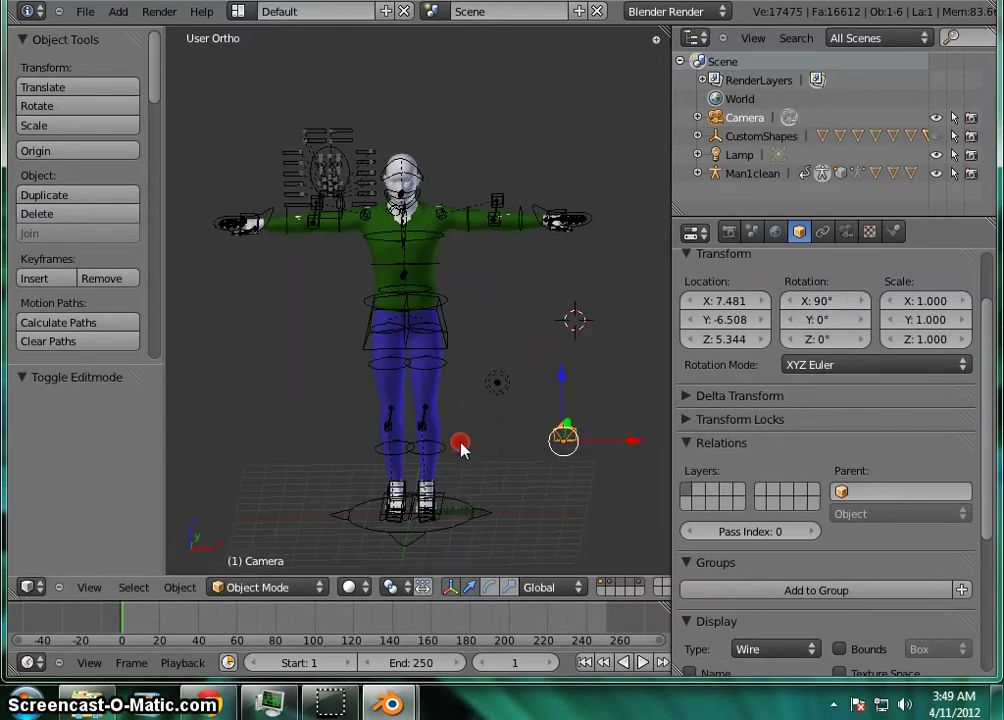
key(KP_1)
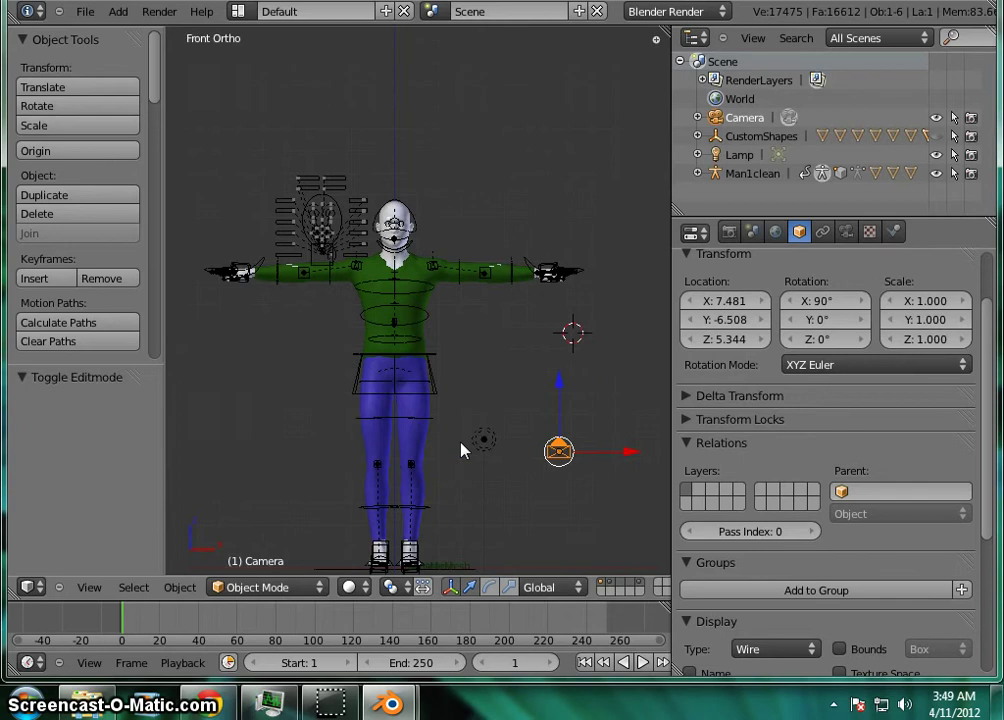
drag(645, 455, 471, 450)
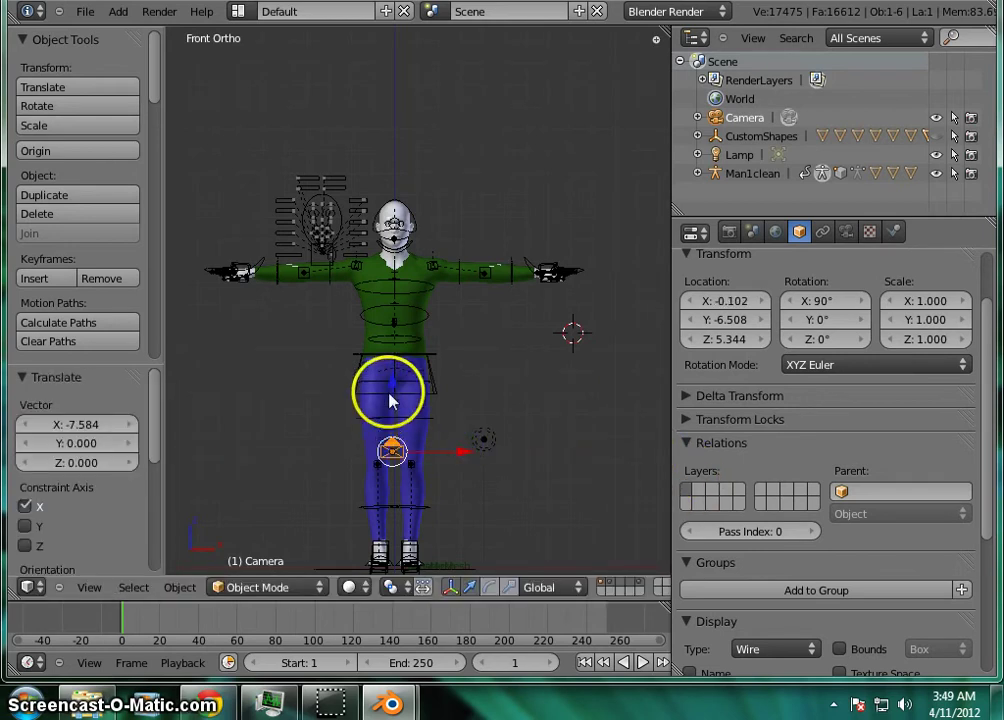
drag(391, 393, 394, 287)
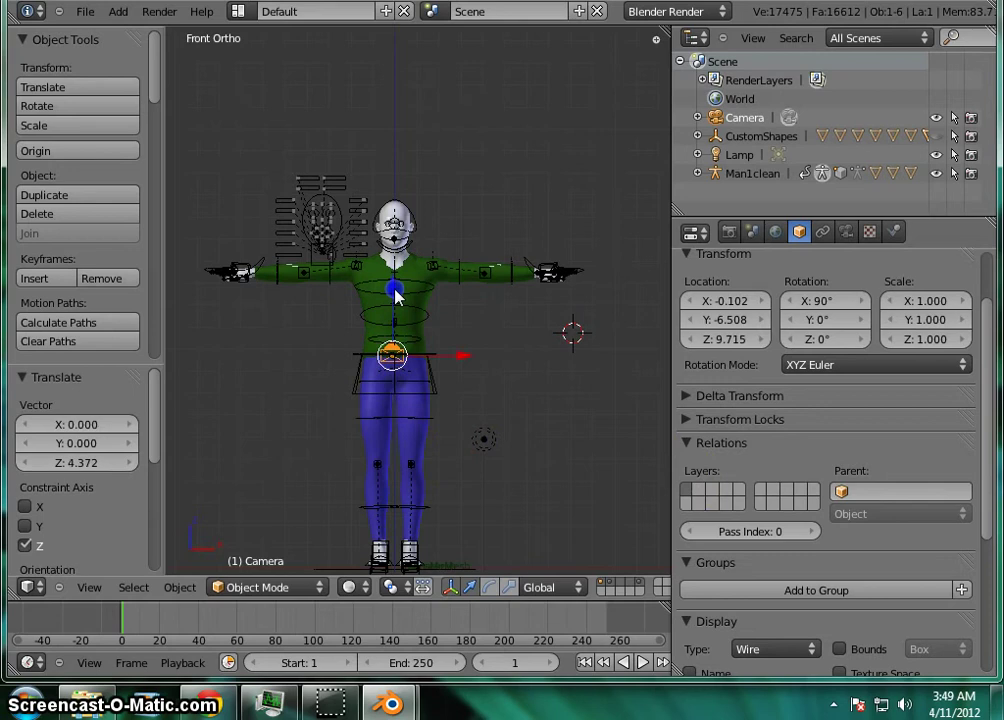
drag(462, 355, 462, 355)
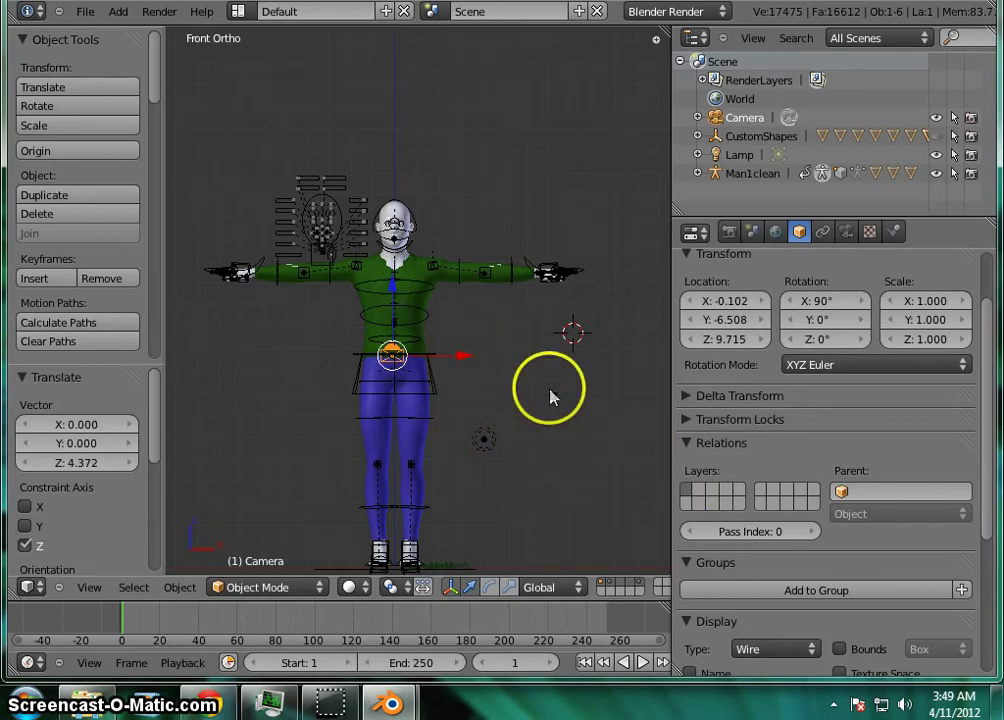
Render a still image from the repositioned camera to check the framing, and return to the 3D view.
click(731, 232)
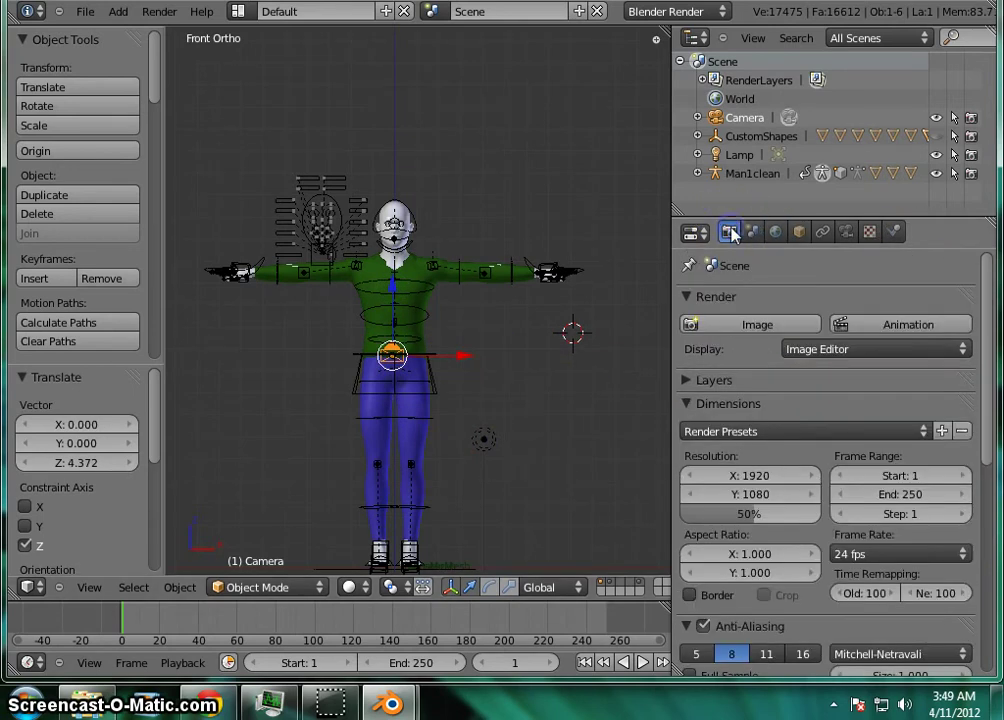
click(758, 325)
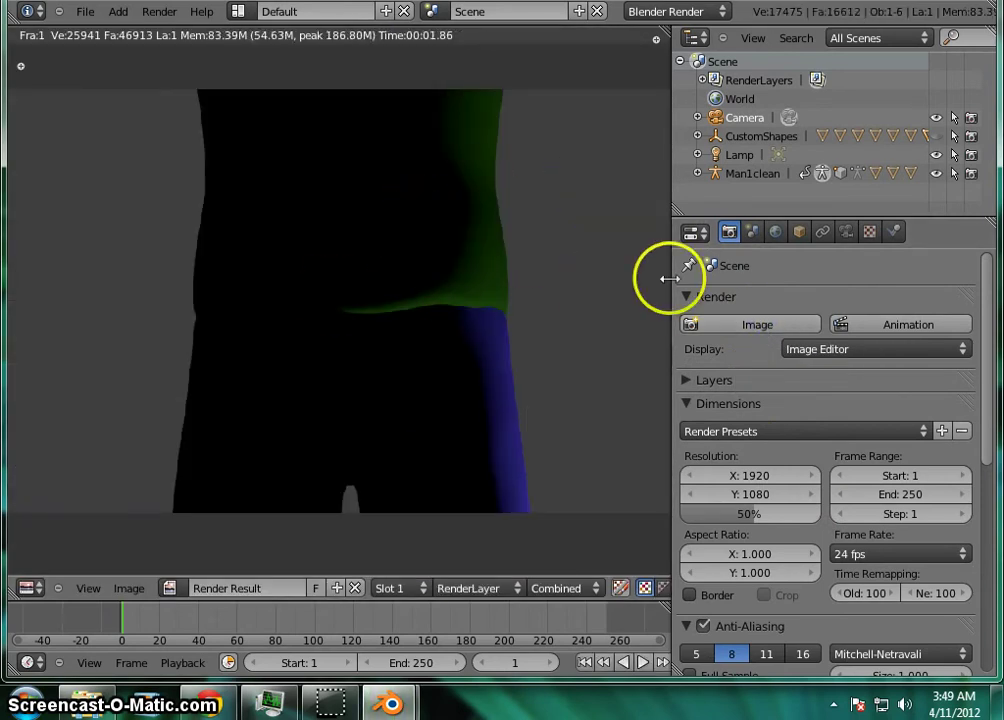
click(33, 589)
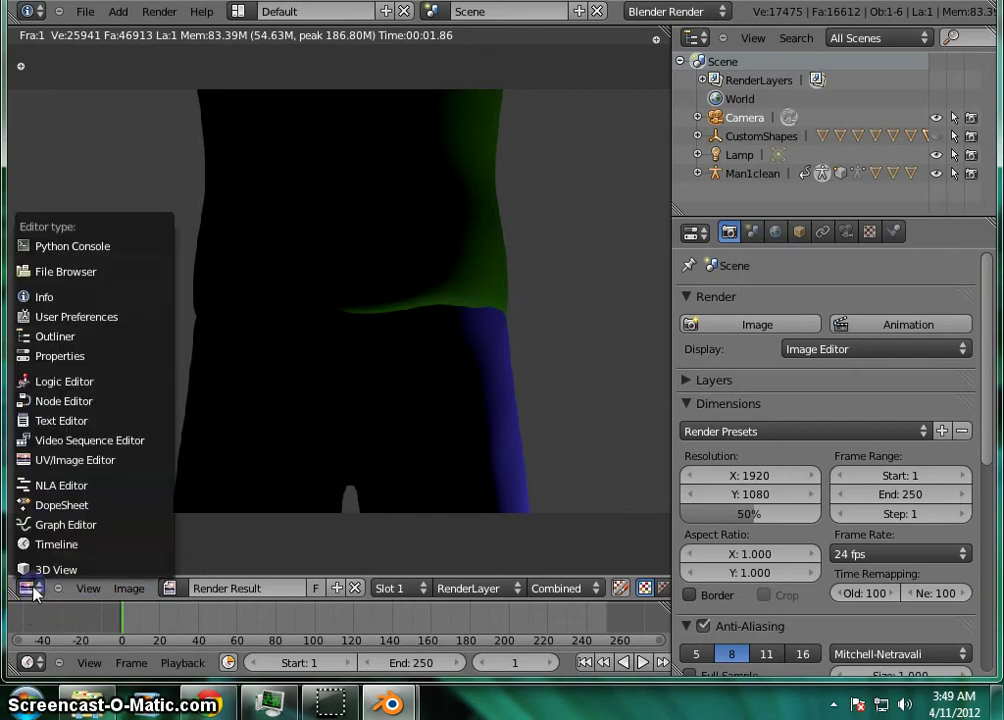
click(40, 569)
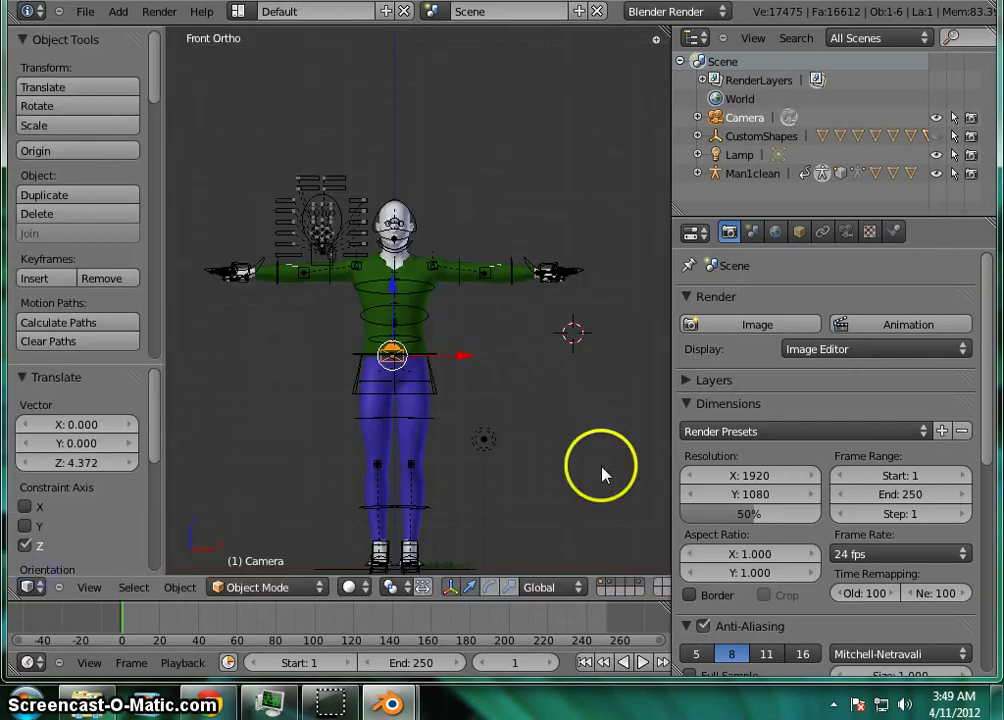
In the right side view, move the camera away from the character along Y by about -8.520, plus a further -1.115.
key(KP_3)
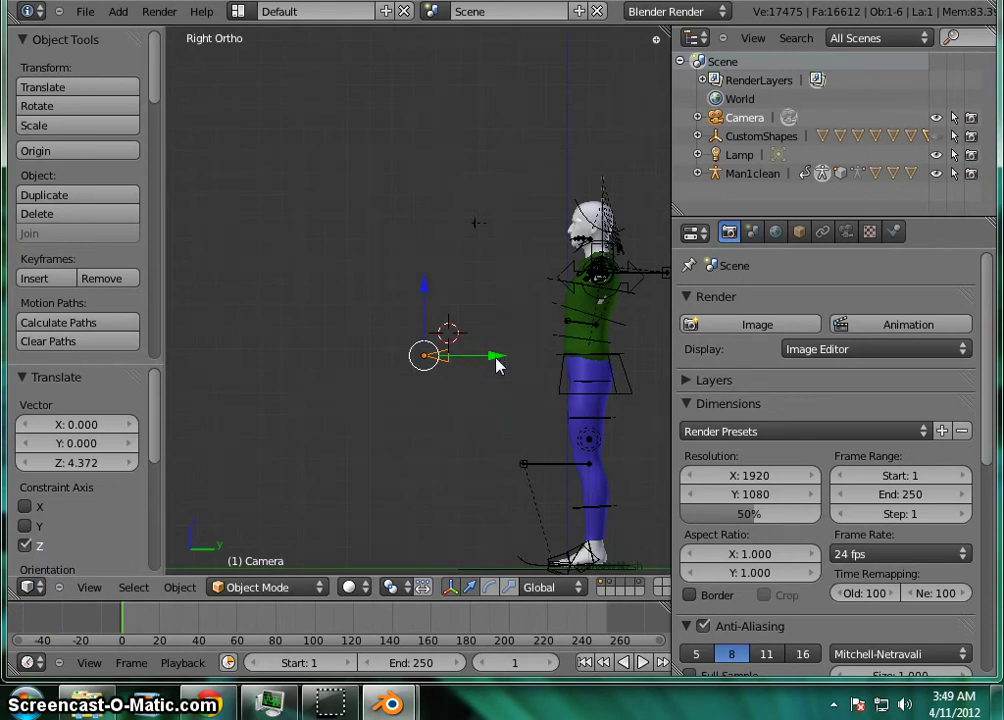
drag(498, 365, 325, 372)
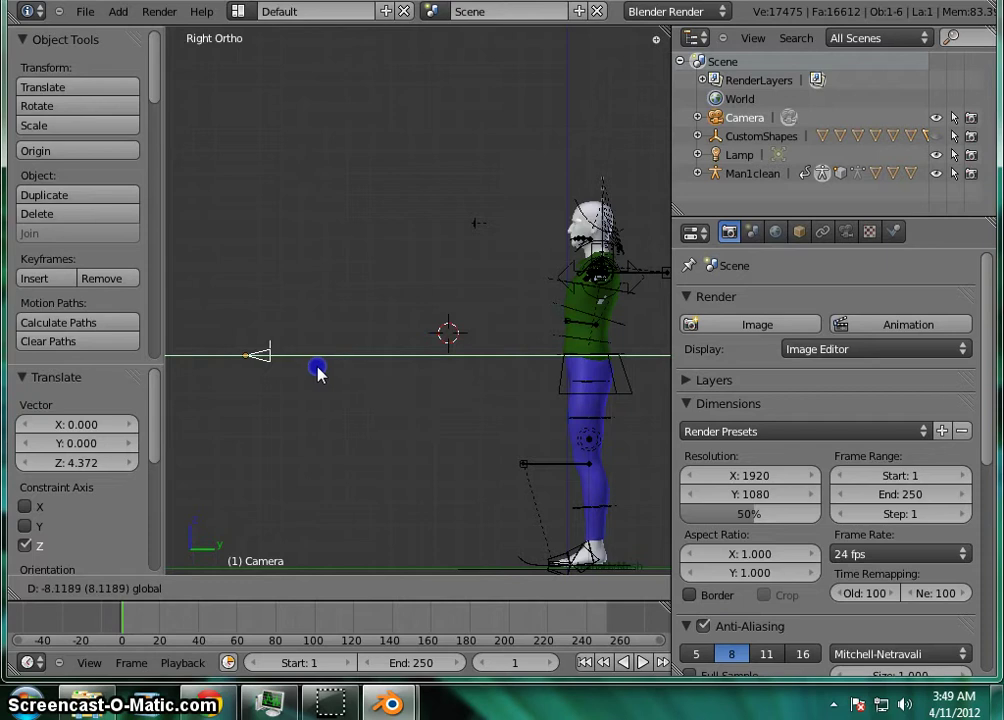
drag(310, 373, 310, 372)
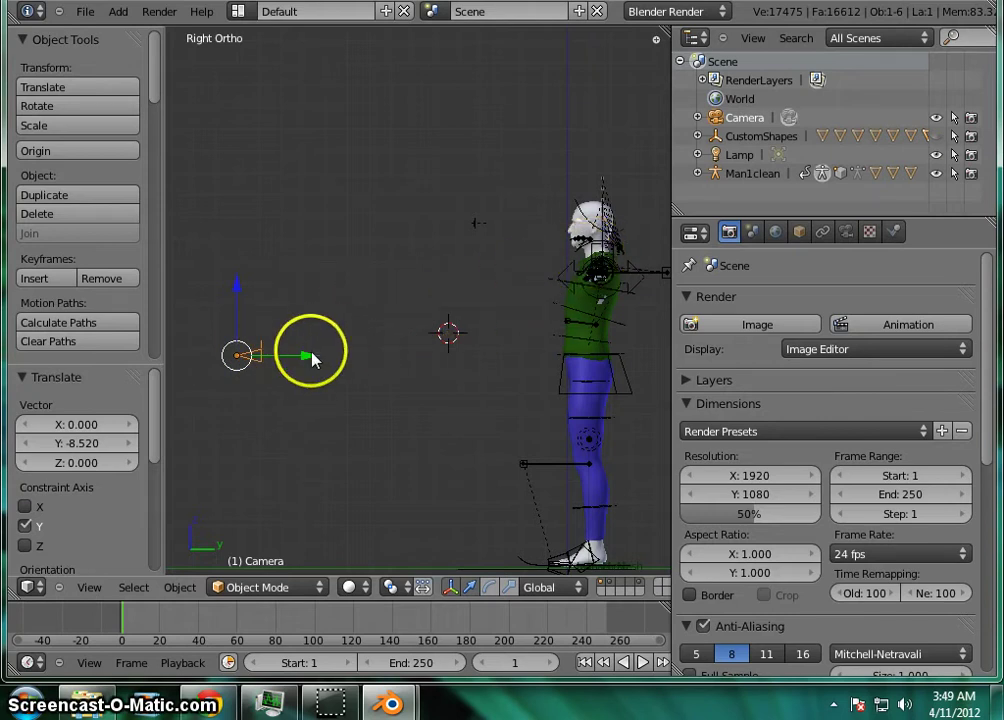
drag(314, 361, 282, 364)
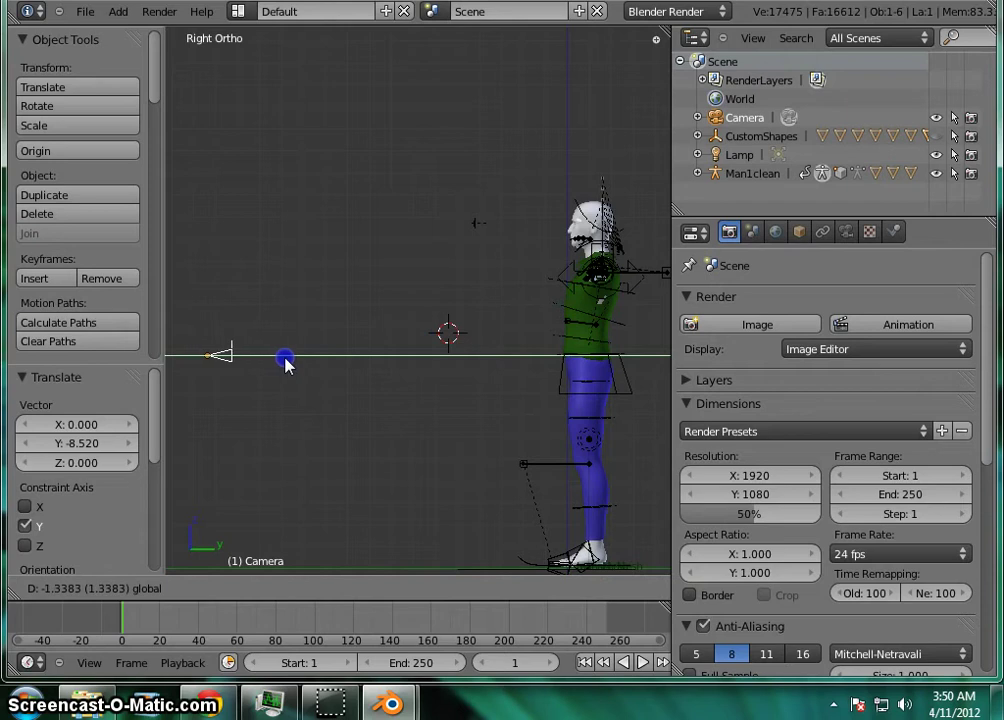
drag(289, 365, 289, 365)
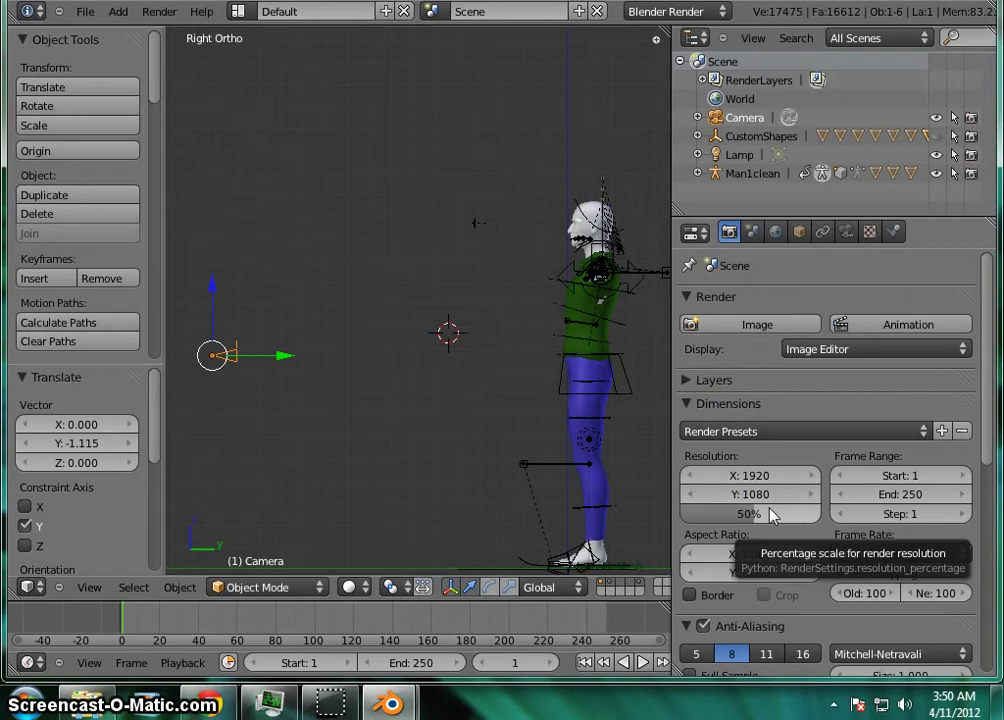
Render a still image and check how much of the character fits in the frame.
click(762, 327)
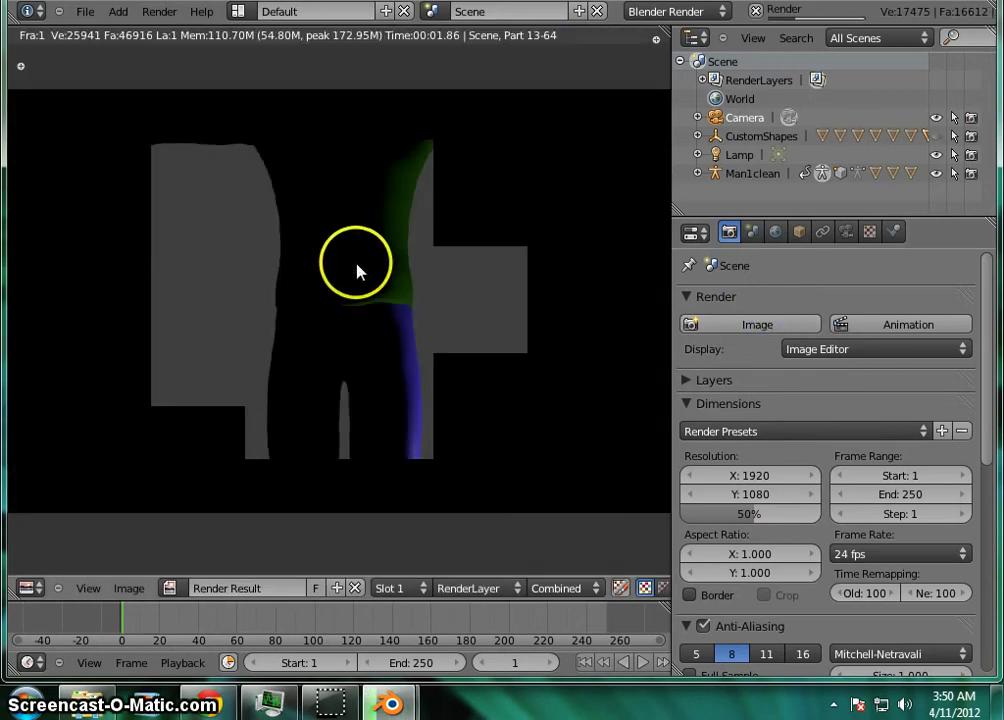
scroll(420, 252, up, 4)
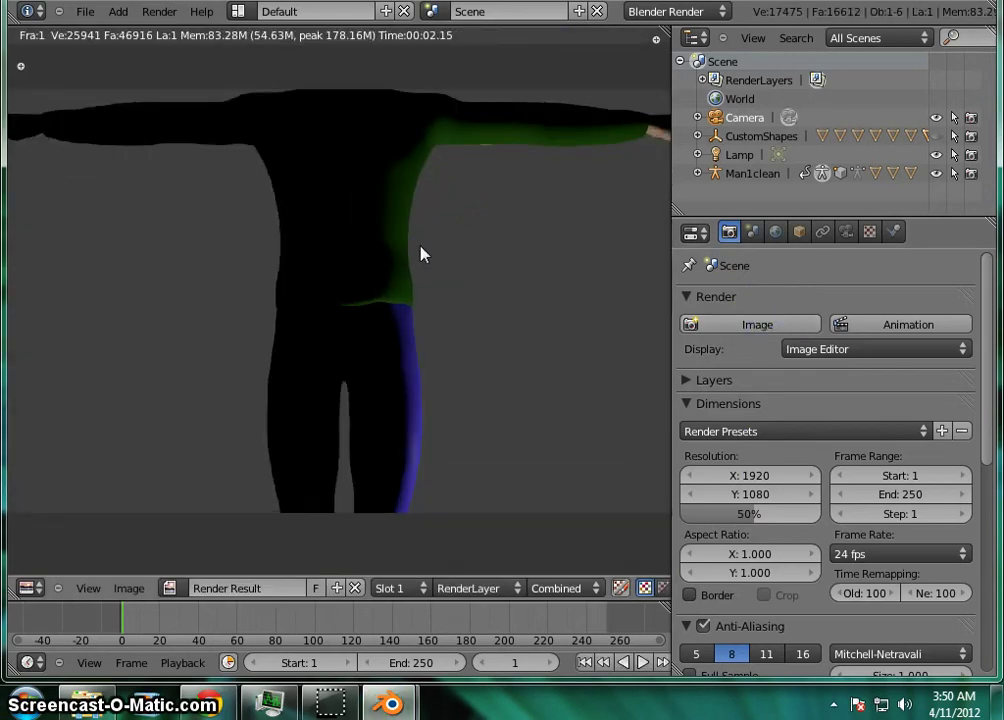
scroll(420, 252, down, 2)
scroll(420, 252, up, 2)
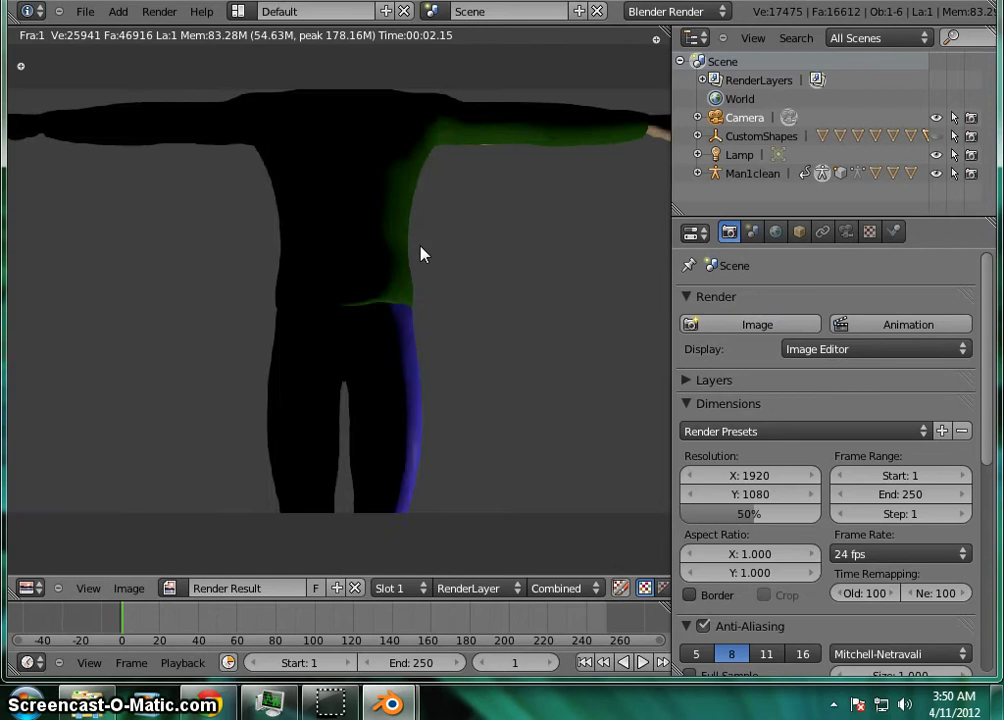
scroll(420, 252, down, 2)
click(210, 122)
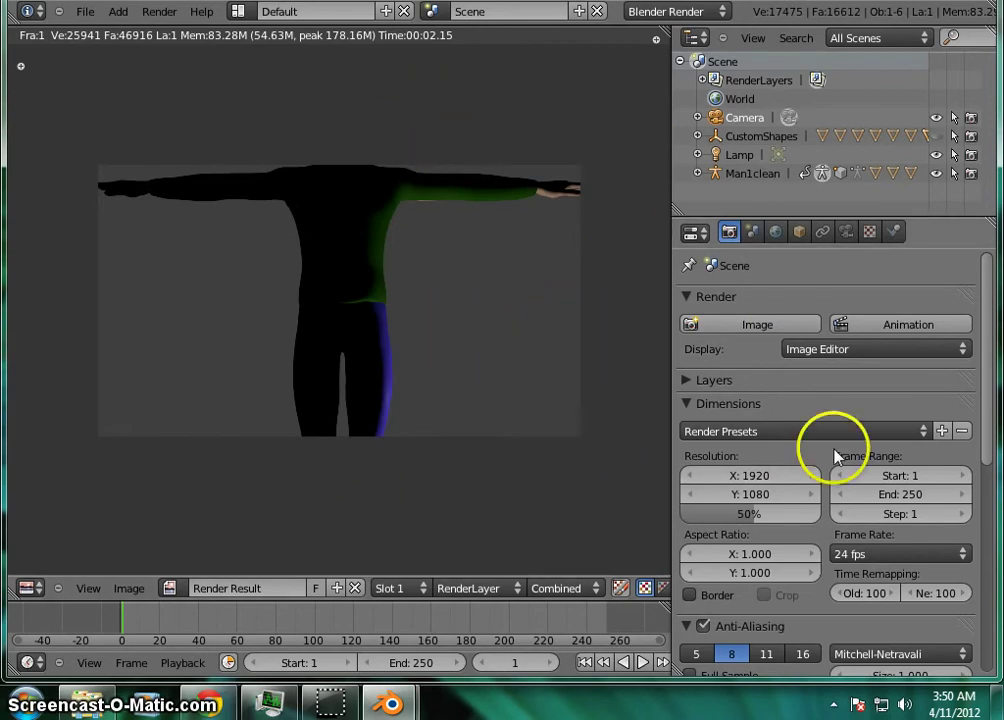
Set the render resolution to 2000 by 2000 pixels.
click(767, 496)
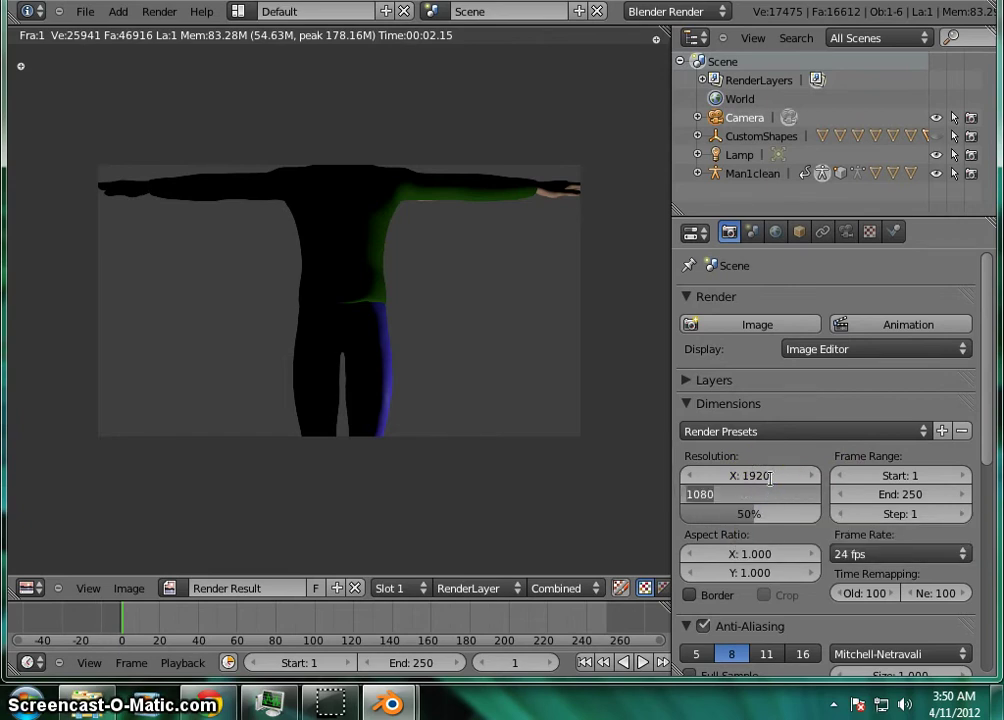
click(775, 476)
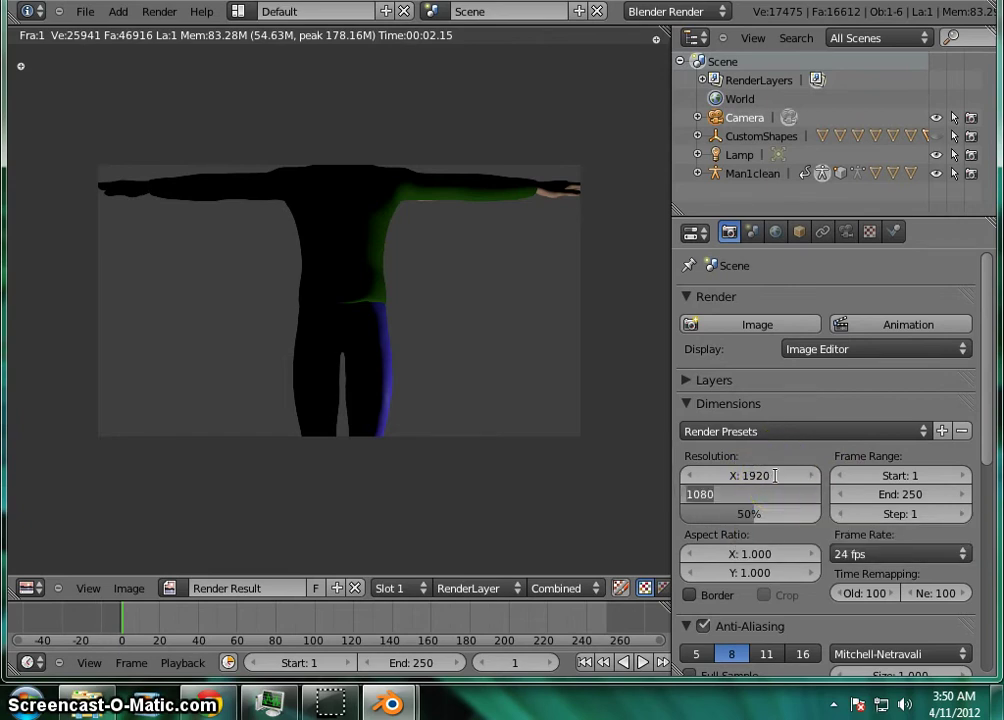
click(775, 476)
click(770, 476)
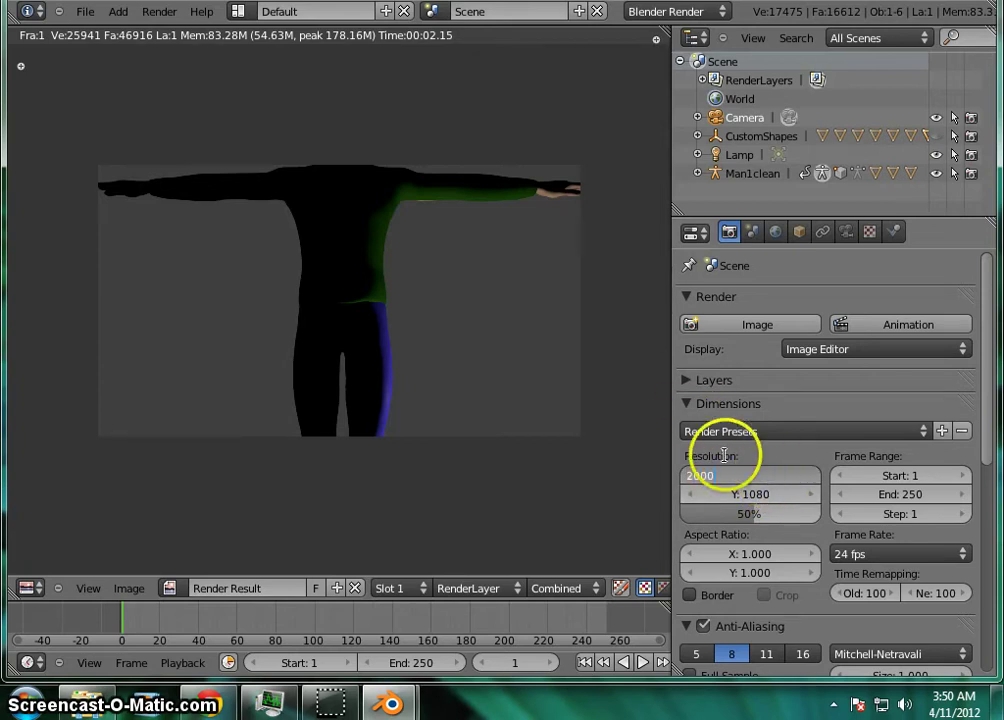
click(752, 494)
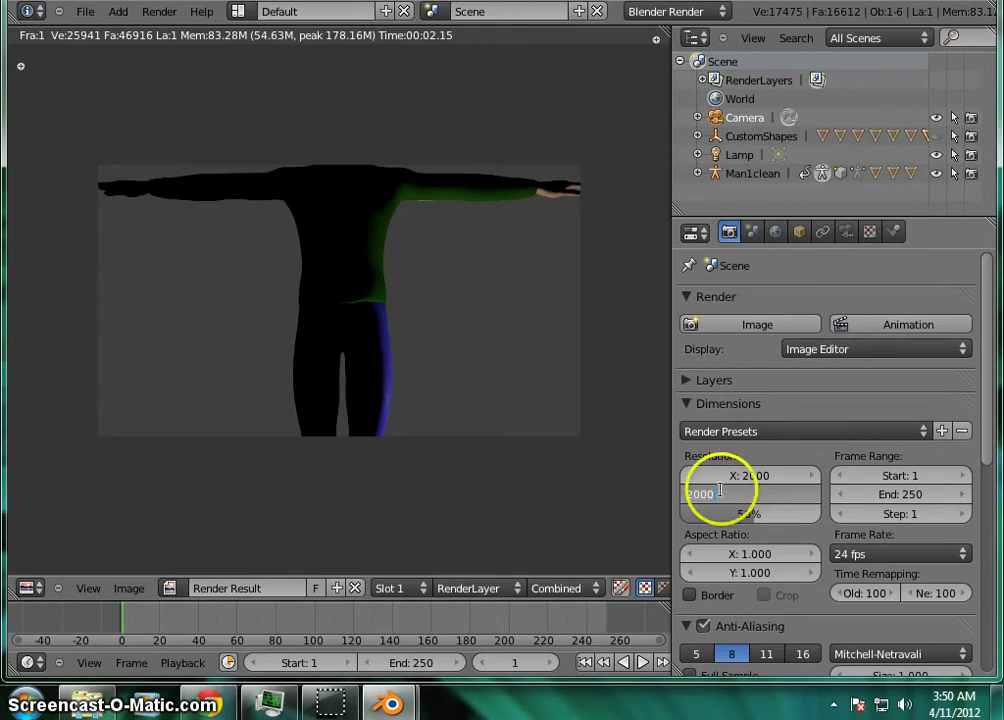
click(628, 494)
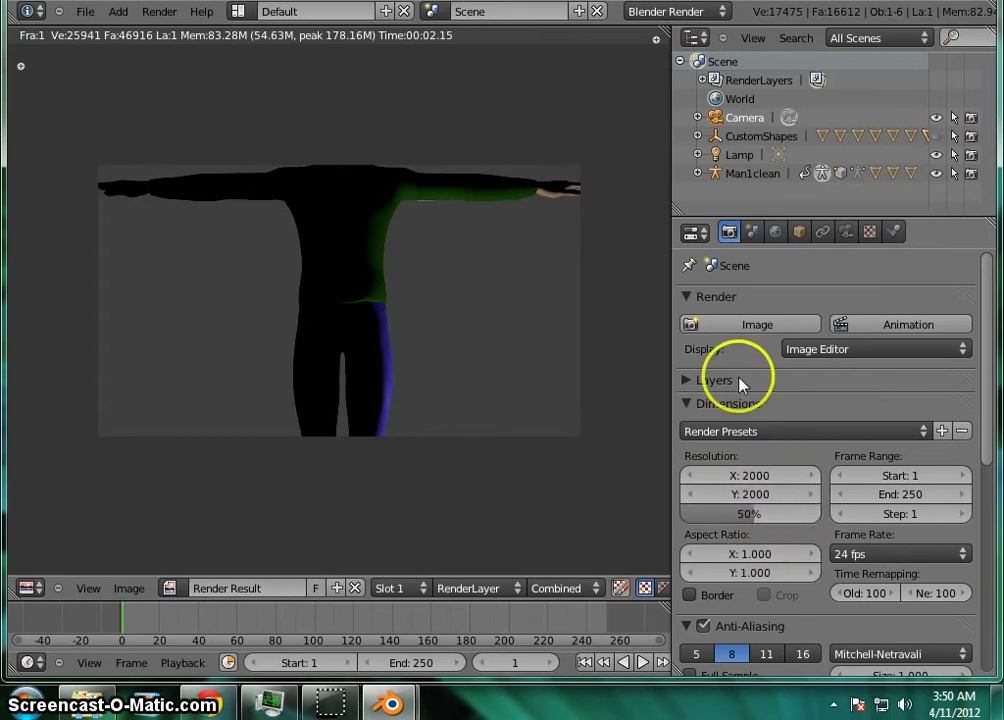
Render the image at the square resolution and check the character's framing from head to feet.
click(762, 326)
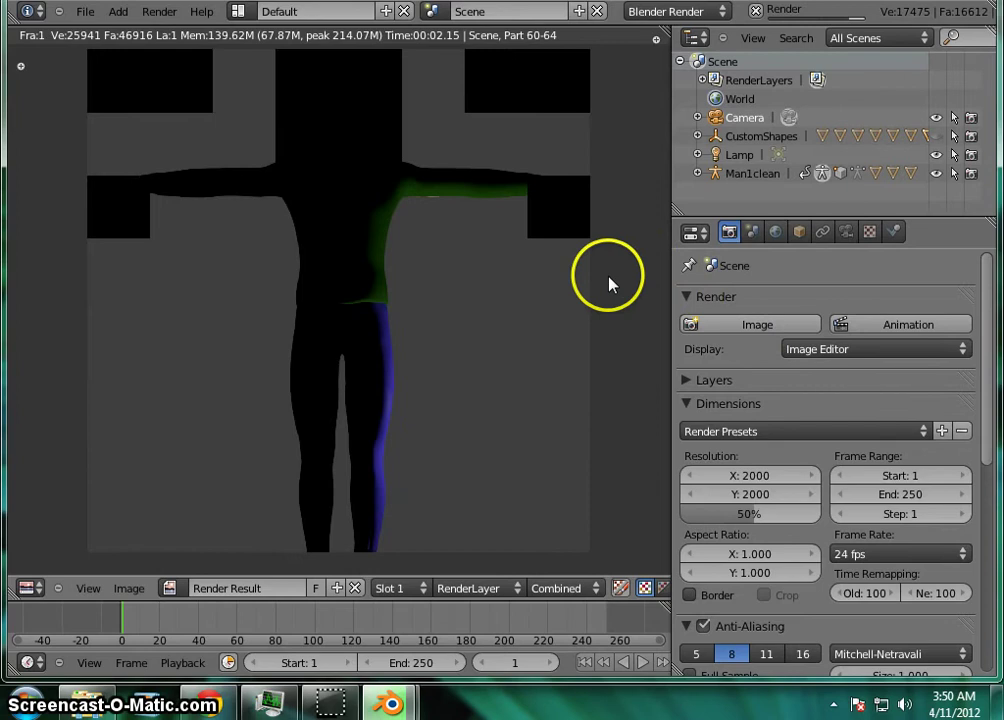
scroll(597, 287, down, 1)
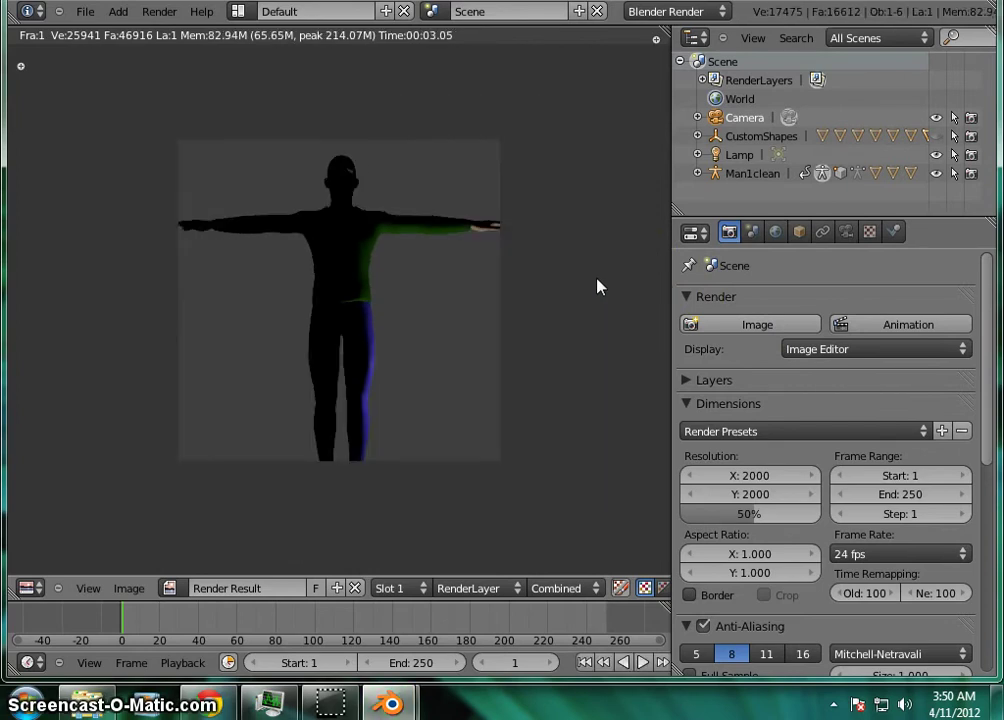
scroll(597, 287, up, 1)
scroll(597, 287, down, 1)
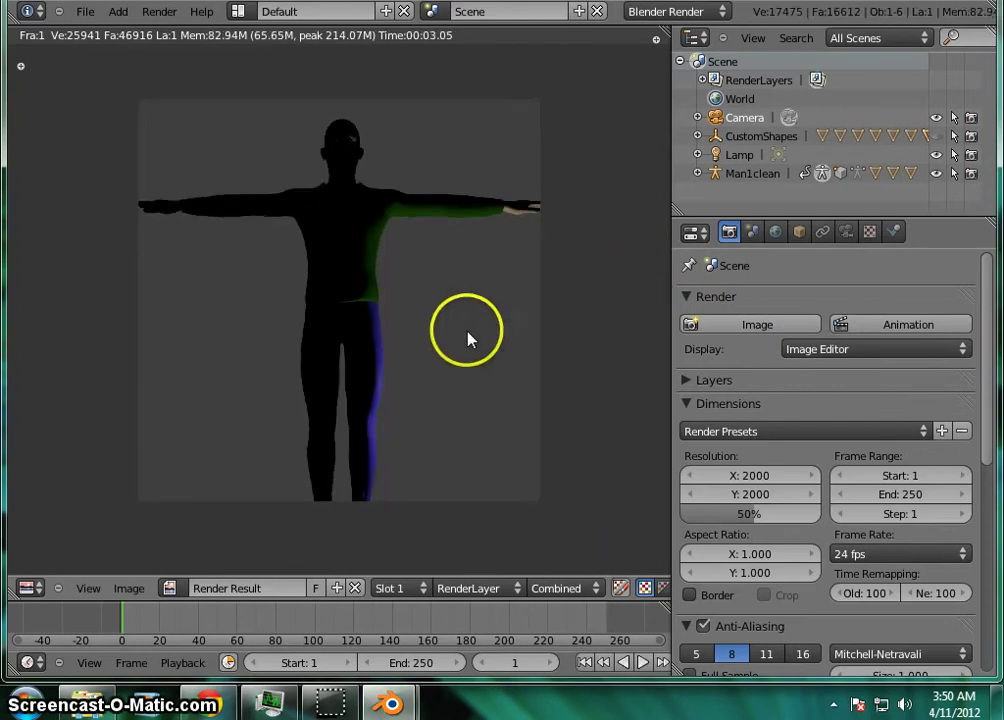
middle_drag(466, 363, 478, 326)
middle_drag(427, 430, 427, 430)
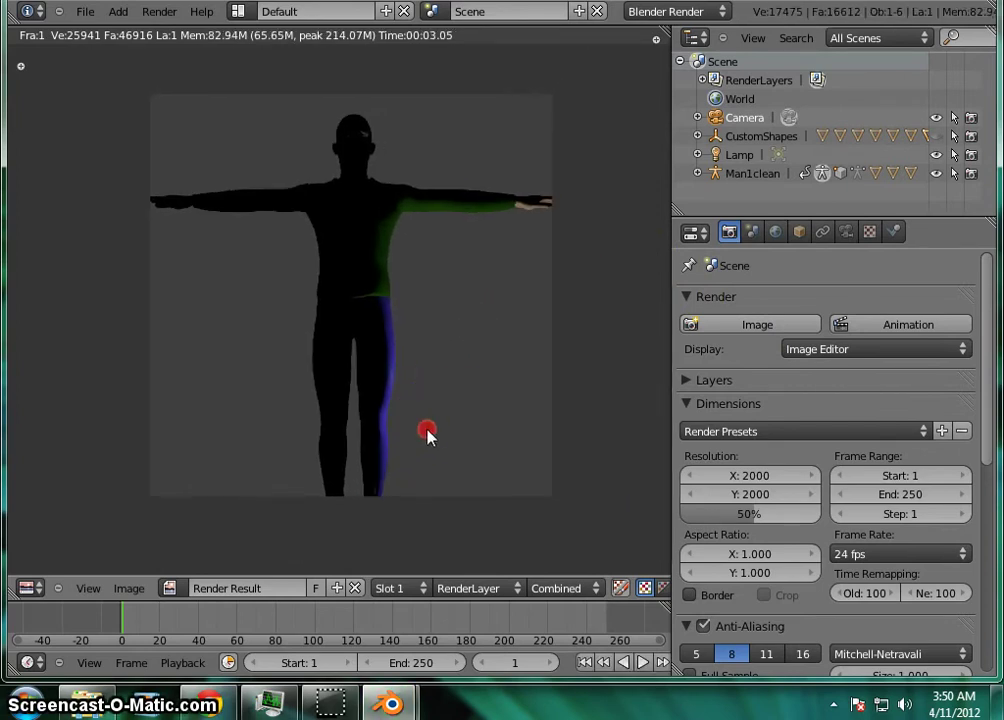
scroll(453, 345, up, 1)
mouse_move(448, 339)
middle_down()
mouse_move(435, 345)
mouse_move(473, 334)
mouse_move(462, 344)
middle_up()
scroll(449, 349, down, 1)
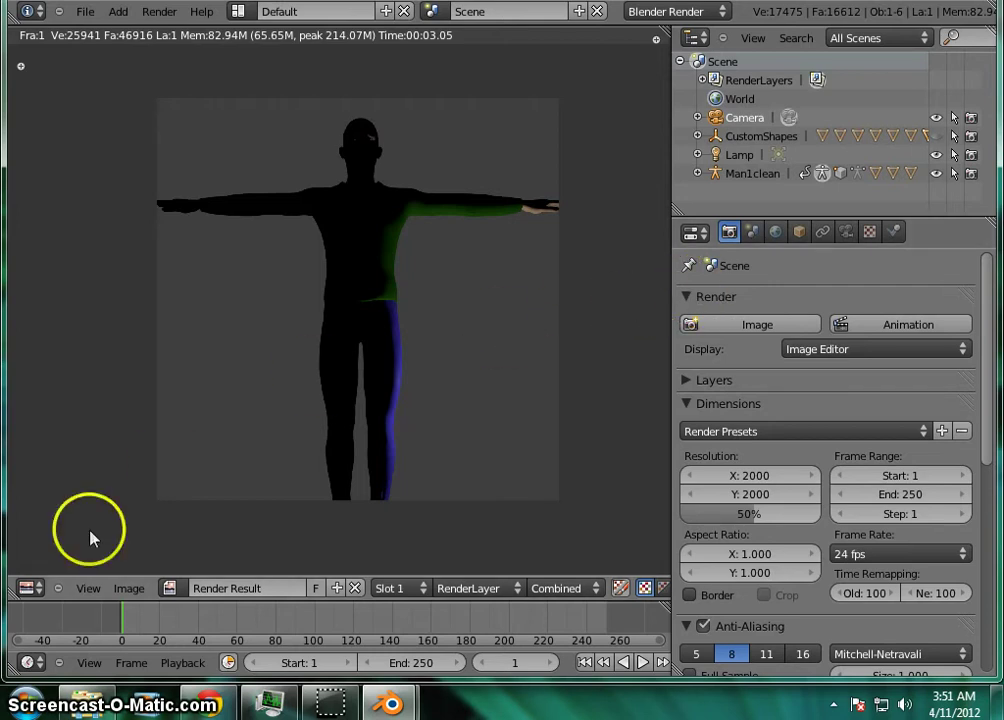
click(30, 589)
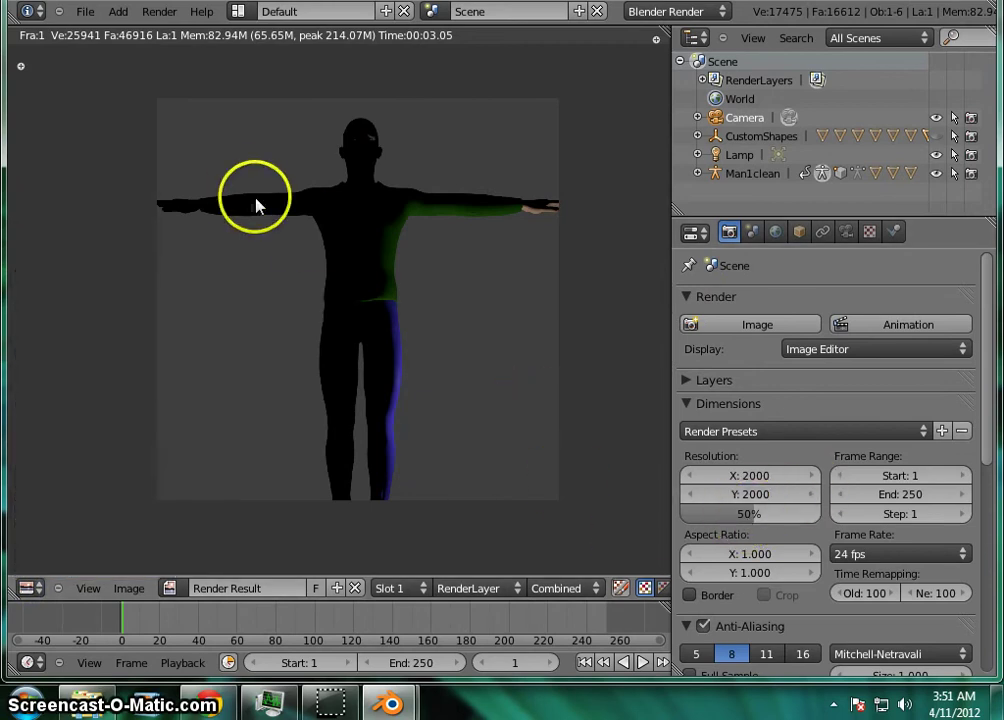
Examine the edge quality of the render up close where the green shirt meets the blue trousers.
scroll(475, 376, up, 8)
middle_drag(475, 372, 24, 283)
middle_drag(489, 336, 370, 397)
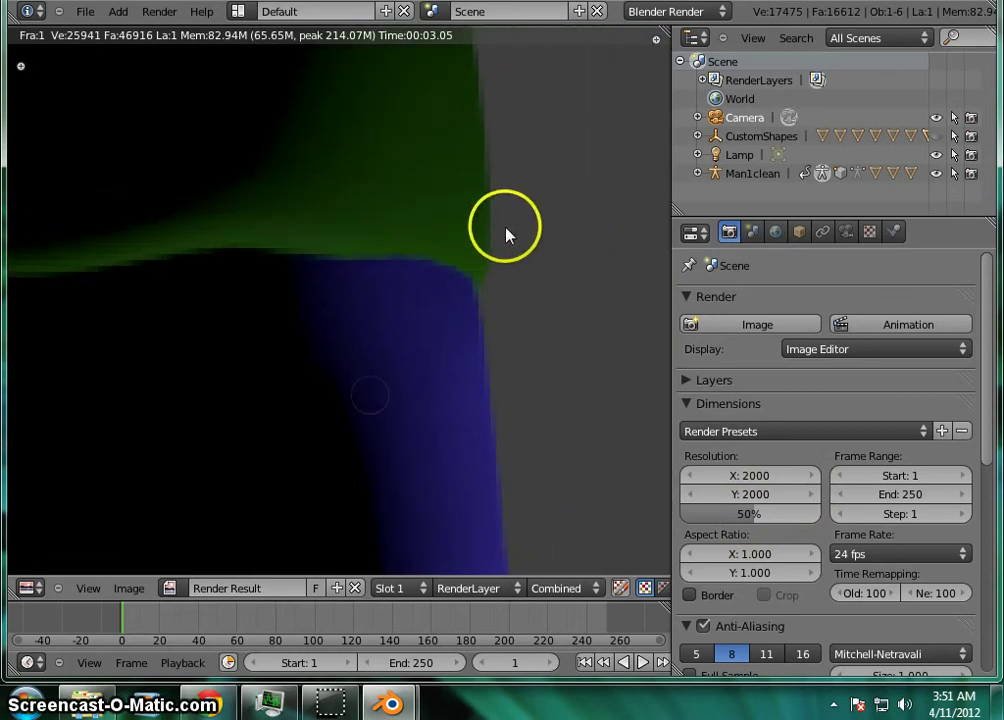
scroll(406, 325, down, 7)
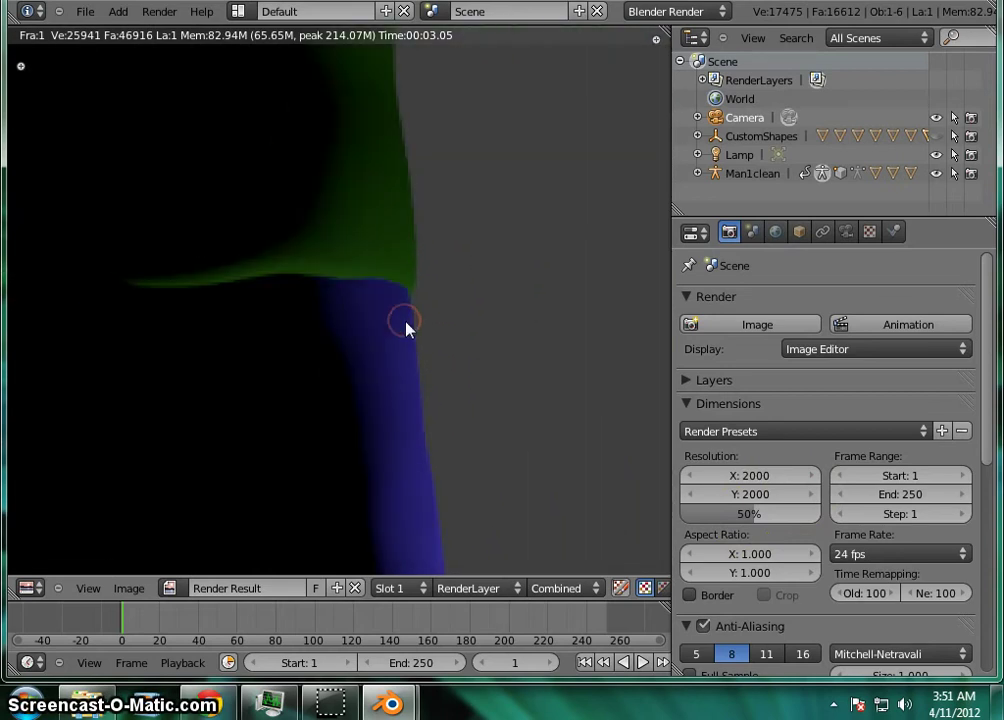
scroll(406, 329, up, 7)
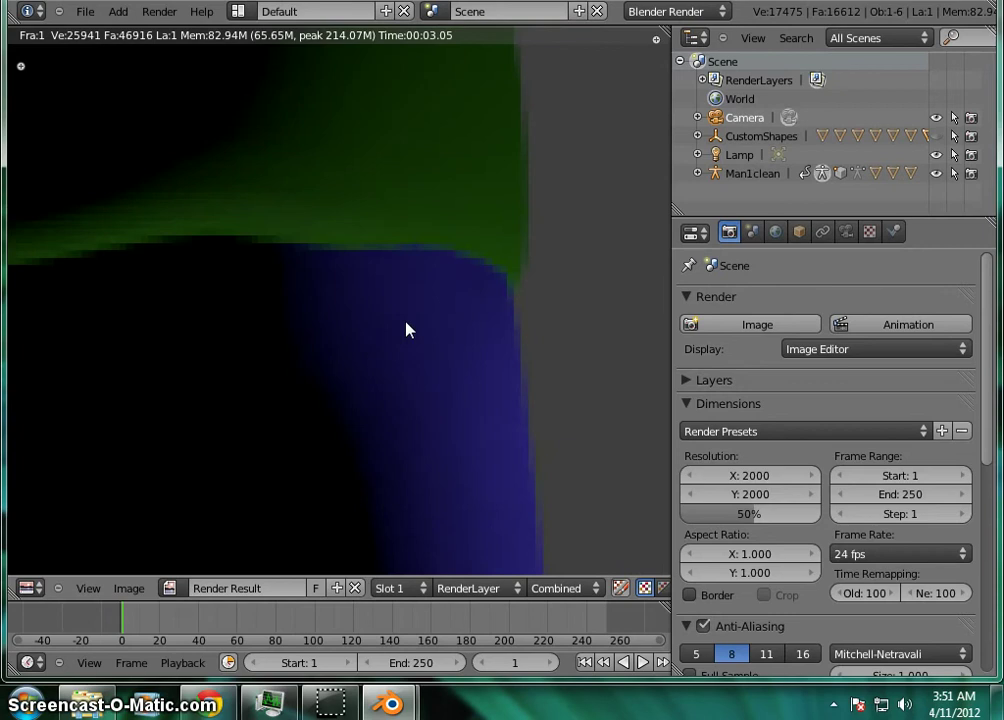
middle_drag(360, 257, 291, 356)
scroll(463, 337, up, 4)
scroll(464, 338, down, 2)
scroll(463, 337, down, 1)
scroll(380, 353, down, 8)
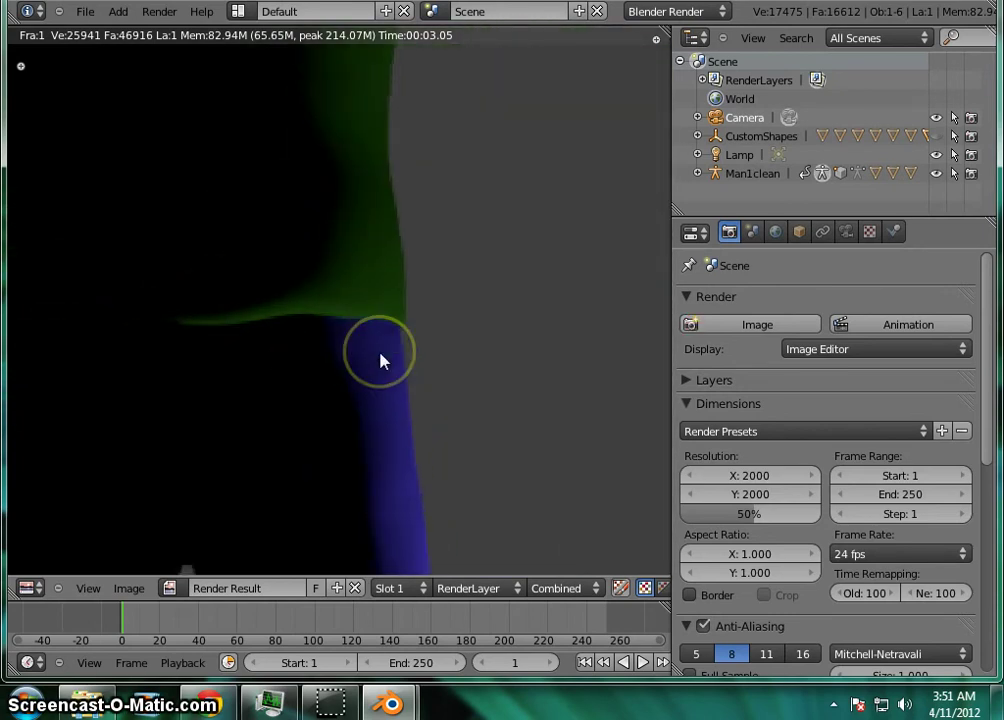
Set the render resolution scale to 100% and render the image again.
drag(737, 514, 975, 527)
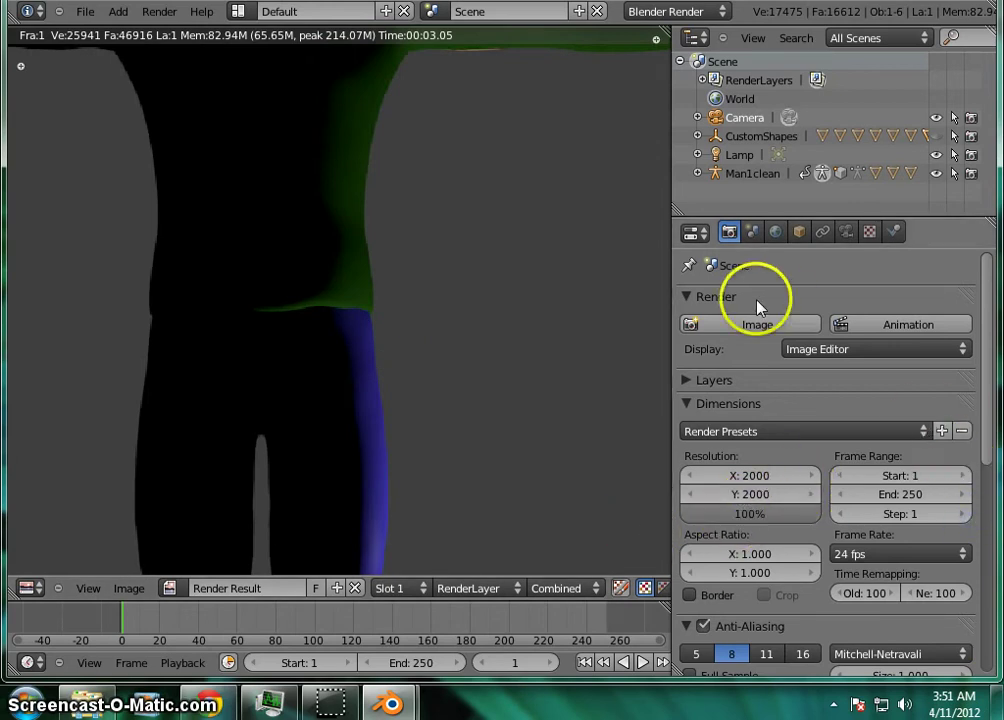
click(746, 328)
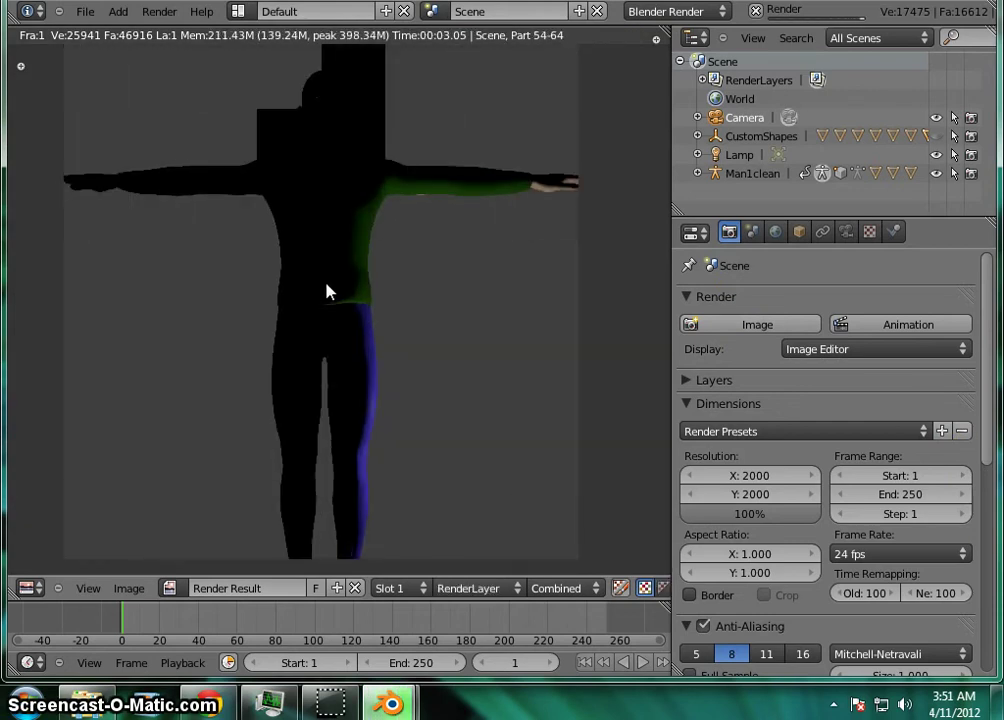
scroll(459, 251, up, 1)
middle_drag(459, 250, 491, 238)
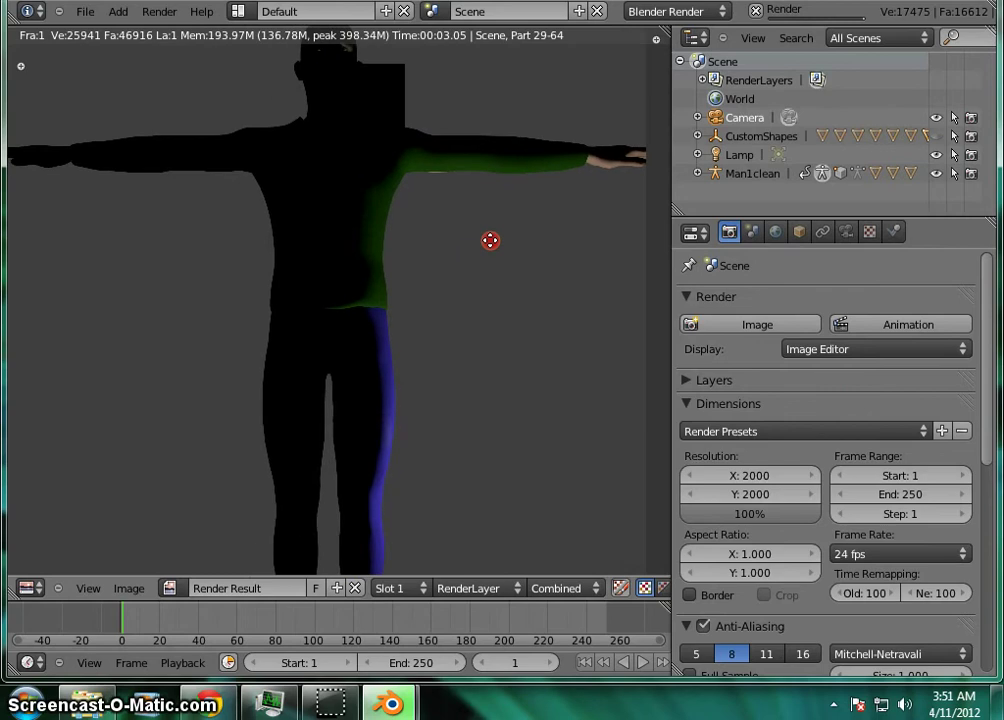
scroll(472, 298, down, 2)
scroll(472, 298, down, 3)
scroll(472, 298, up, 10)
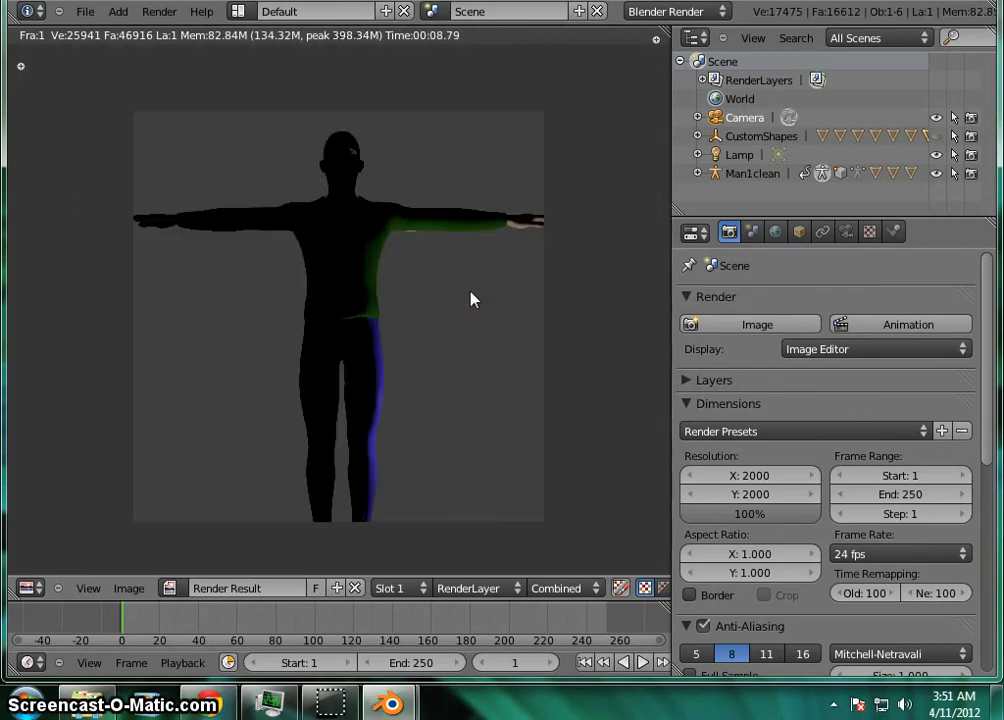
Examine the full-scale render up close at the waist, upper body and head, and check the overall framing.
scroll(472, 298, up, 3)
middle_drag(575, 435, 352, 287)
scroll(574, 435, up, 1)
scroll(352, 287, up, 1)
scroll(650, 412, up, 3)
middle_drag(650, 408, 141, 258)
scroll(367, 308, down, 3)
scroll(367, 308, down, 1)
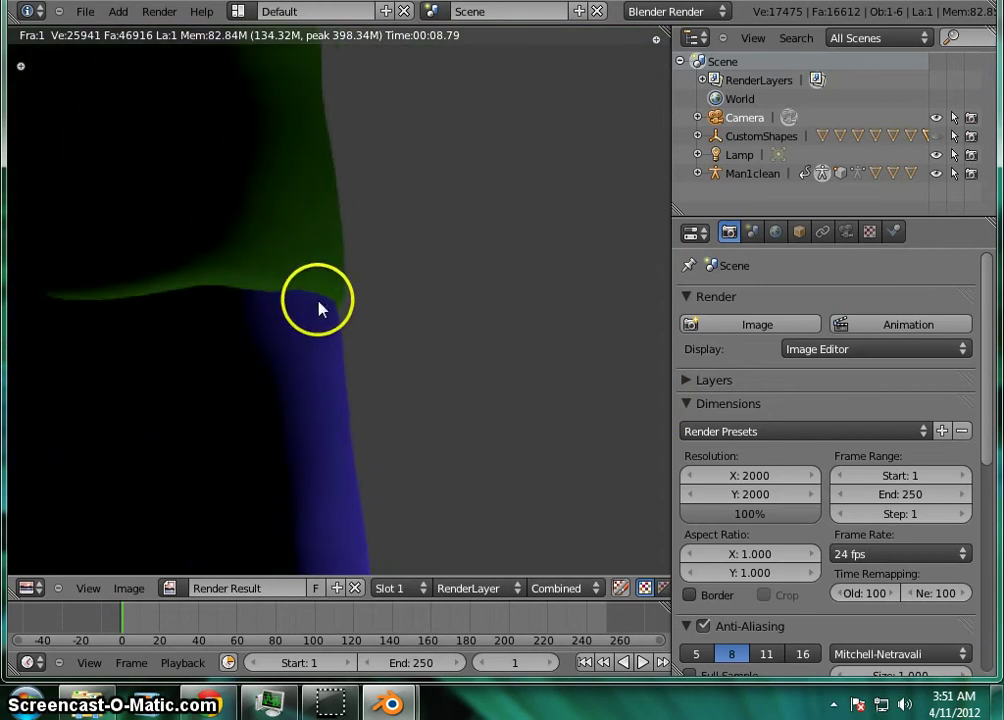
scroll(320, 307, up, 3)
scroll(320, 307, down, 3)
middle_drag(269, 336, 459, 376)
scroll(460, 378, down, 3)
scroll(421, 278, up, 2)
middle_drag(421, 278, 433, 486)
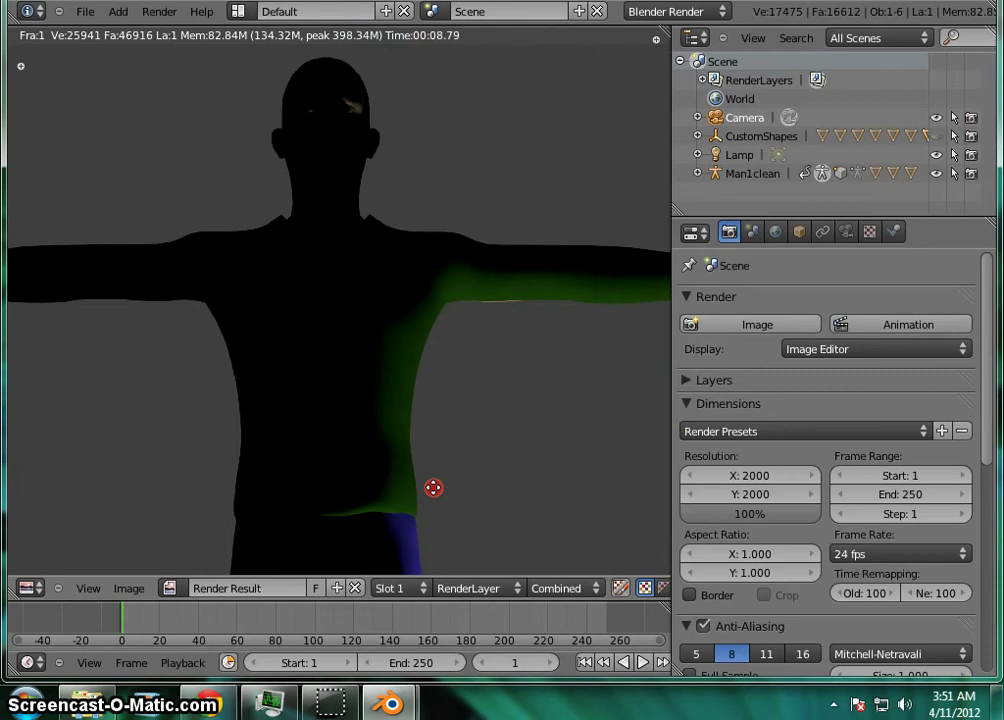
scroll(420, 368, down, 4)
scroll(419, 370, up, 3)
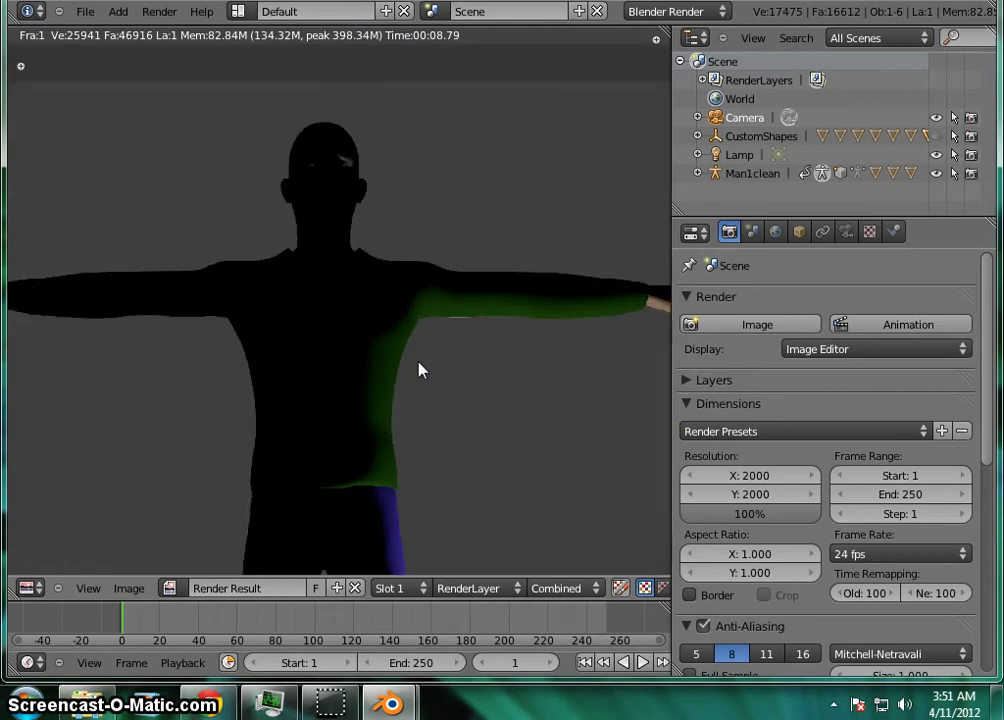
scroll(419, 370, down, 4)
mouse_move(416, 411)
middle_down()
mouse_move(432, 320)
mouse_move(425, 389)
middle_up()
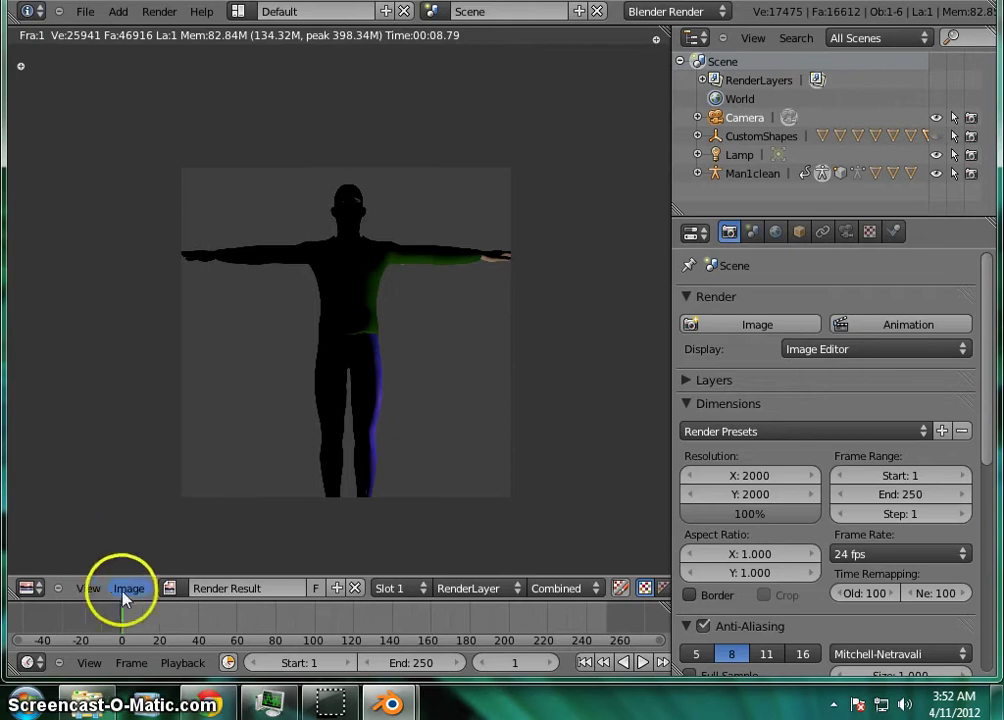
Return to the 3D view and, from an angled viewpoint, move the camera freely by about X 5.435, Y 2.930, Z 0.966.
click(30, 589)
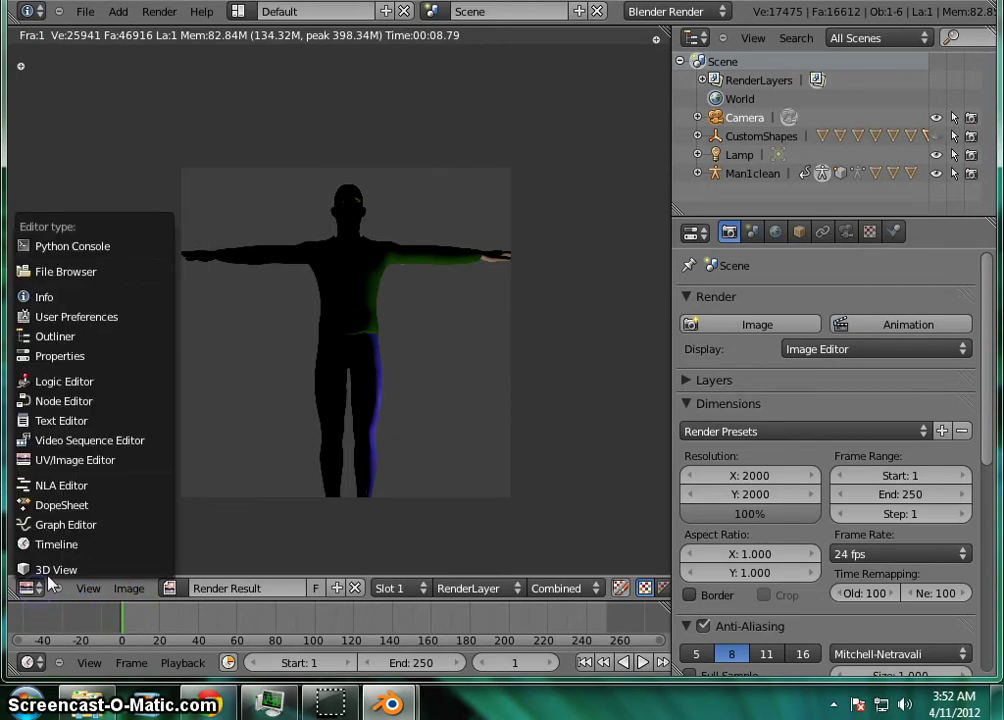
click(50, 570)
scroll(383, 444, down, 4)
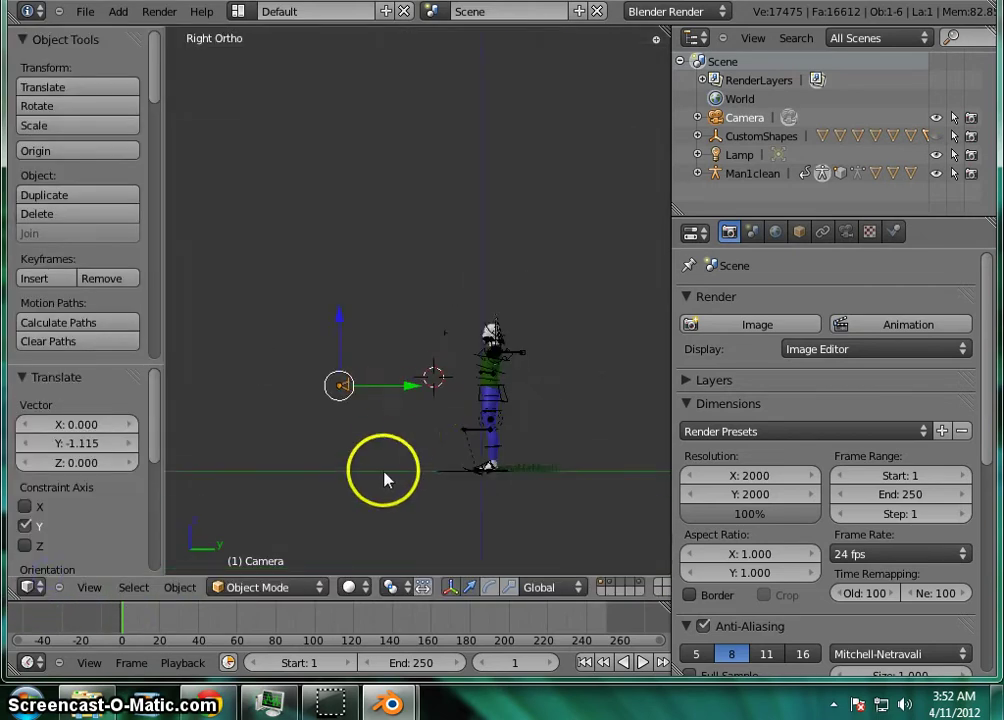
middle_drag(381, 482, 522, 433)
key(g)
click(543, 193)
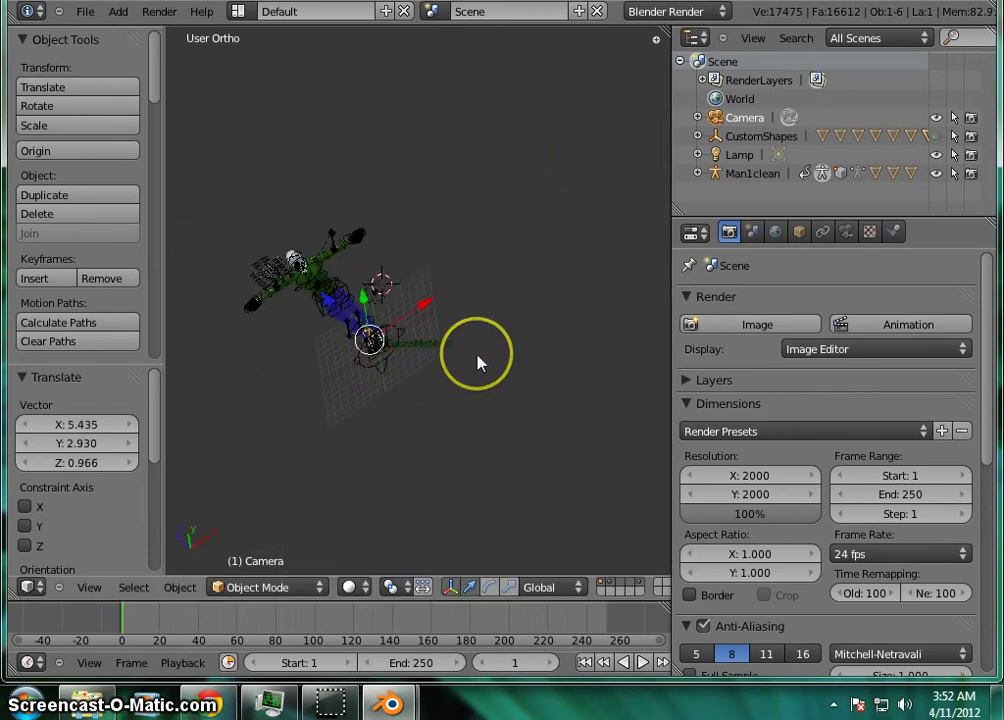
Undo the camera's last free move and deselect everything.
key(ctrl+z)
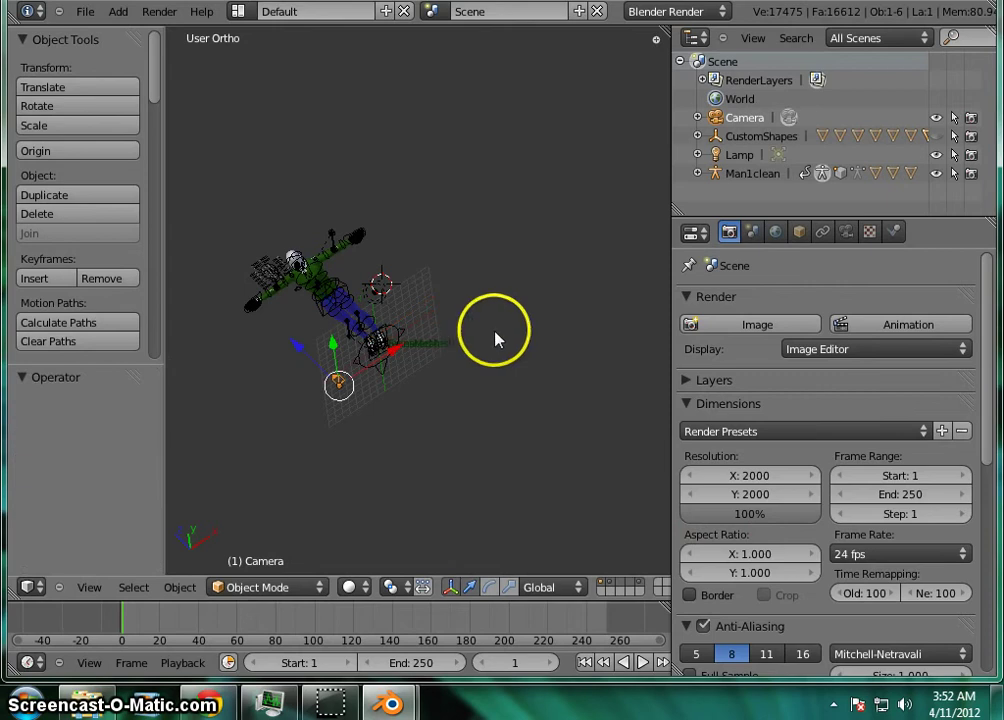
key(a)
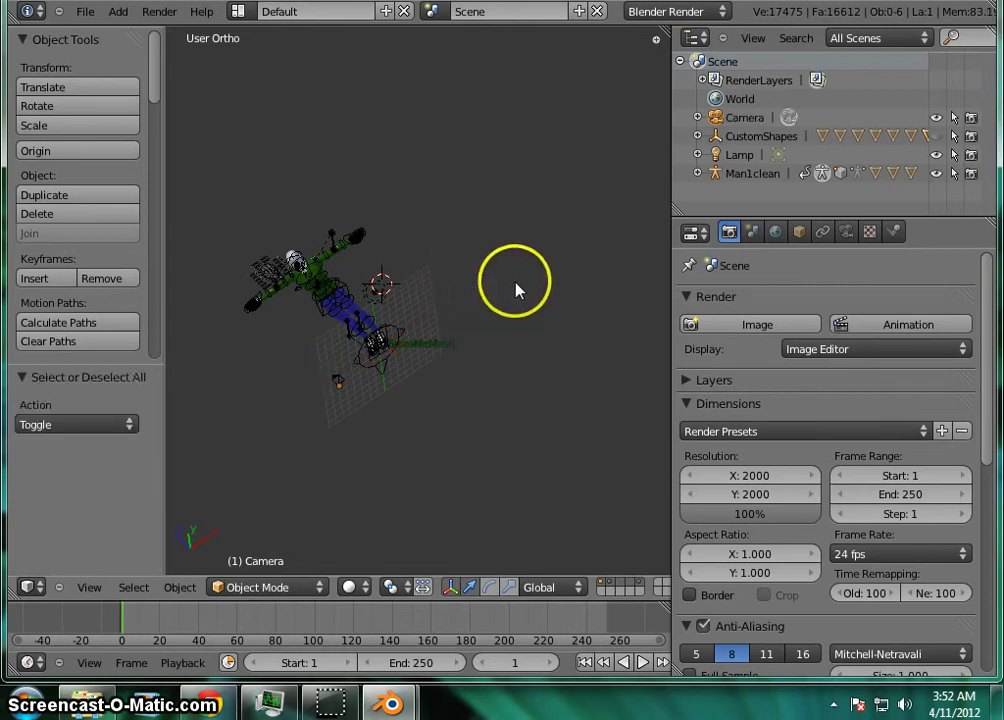
Select the lamp and move it in front of the character, raising it about 6.743 on Z and shifting it about -2.581 on X.
middle_drag(527, 334, 553, 343)
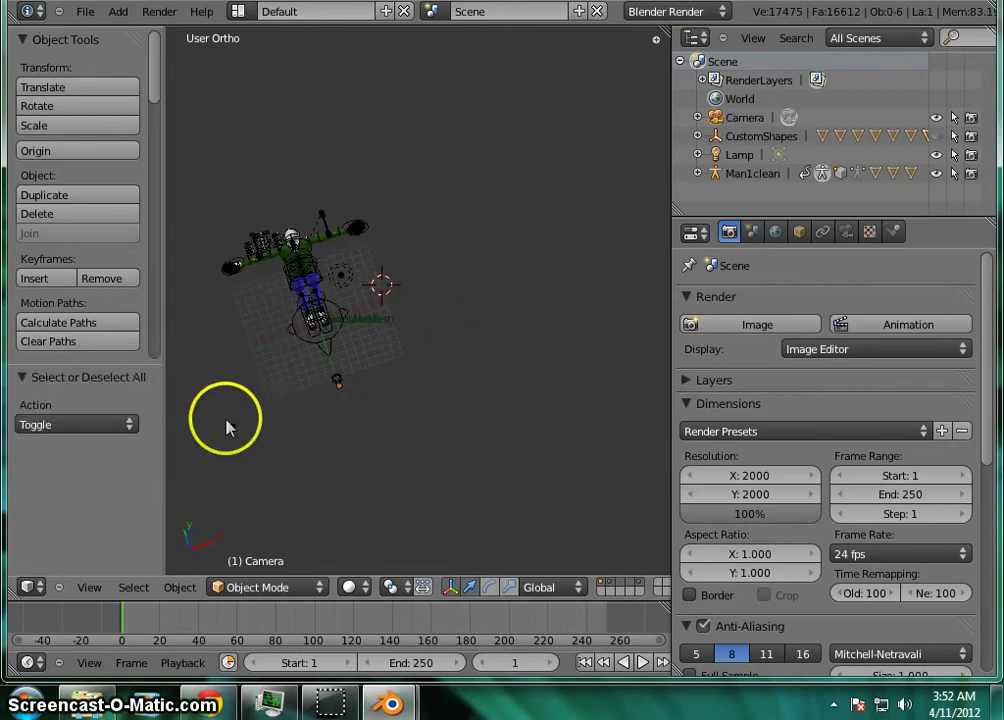
middle_drag(227, 416, 240, 341)
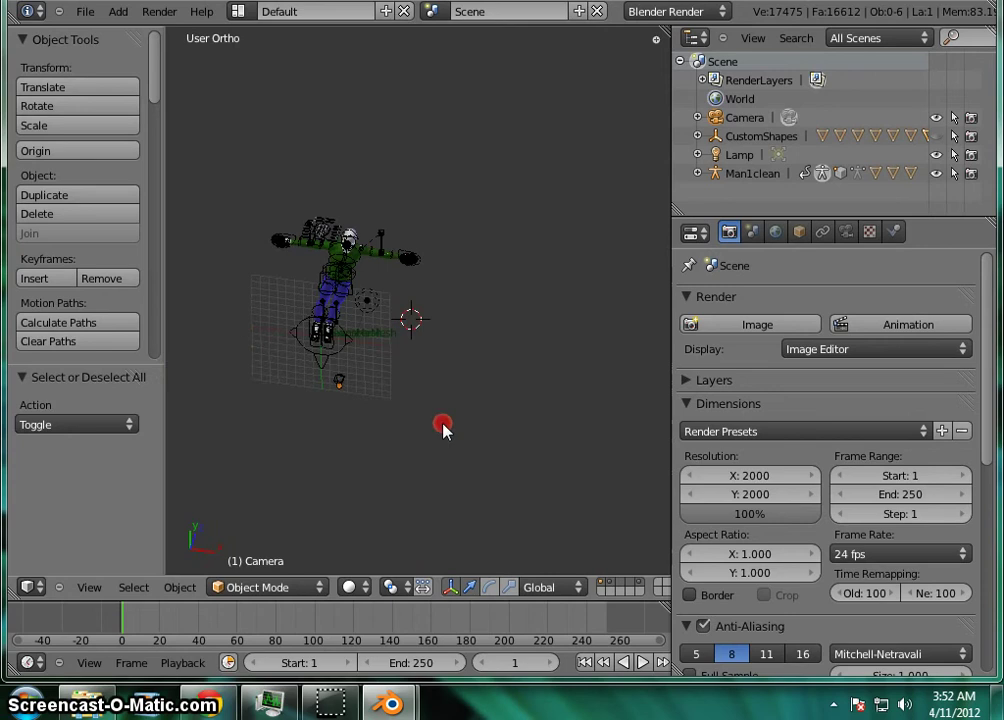
middle_drag(439, 426, 425, 333)
right_click(404, 379)
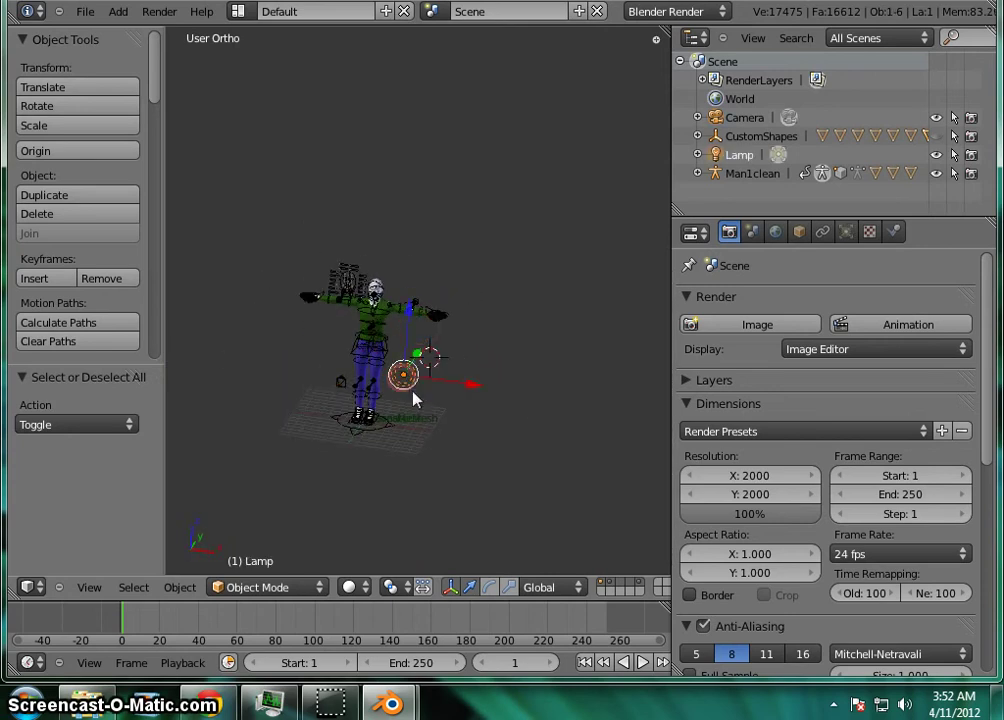
mouse_move(556, 460)
middle_down()
mouse_move(516, 460)
mouse_move(513, 447)
middle_up()
drag(447, 371, 356, 402)
drag(302, 300, 320, 255)
middle_drag(368, 500, 390, 497)
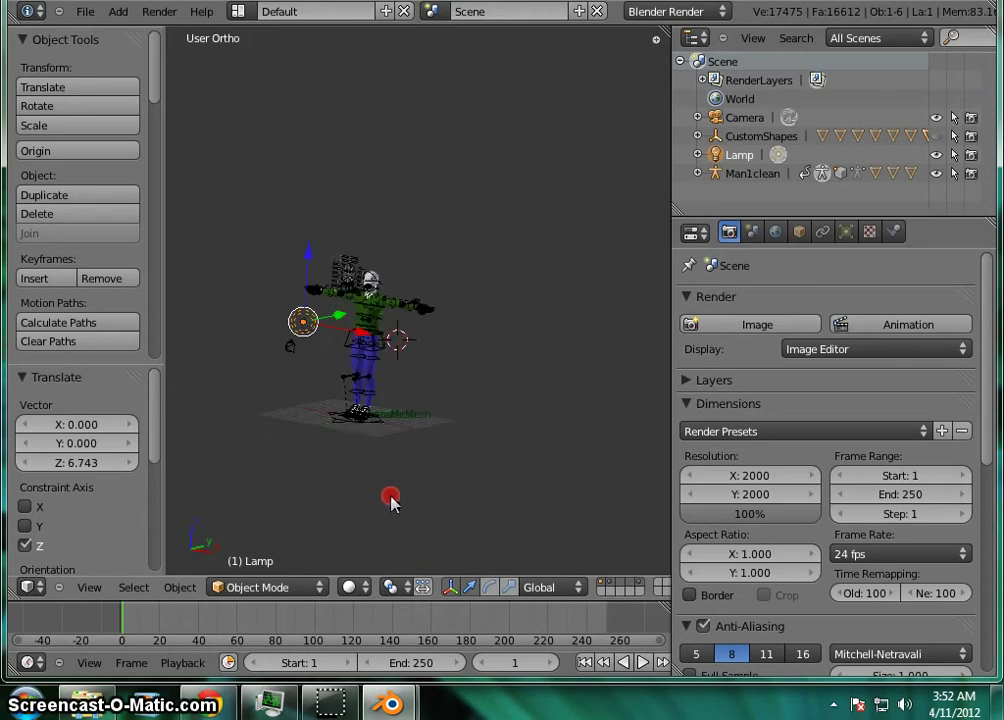
drag(359, 340, 340, 343)
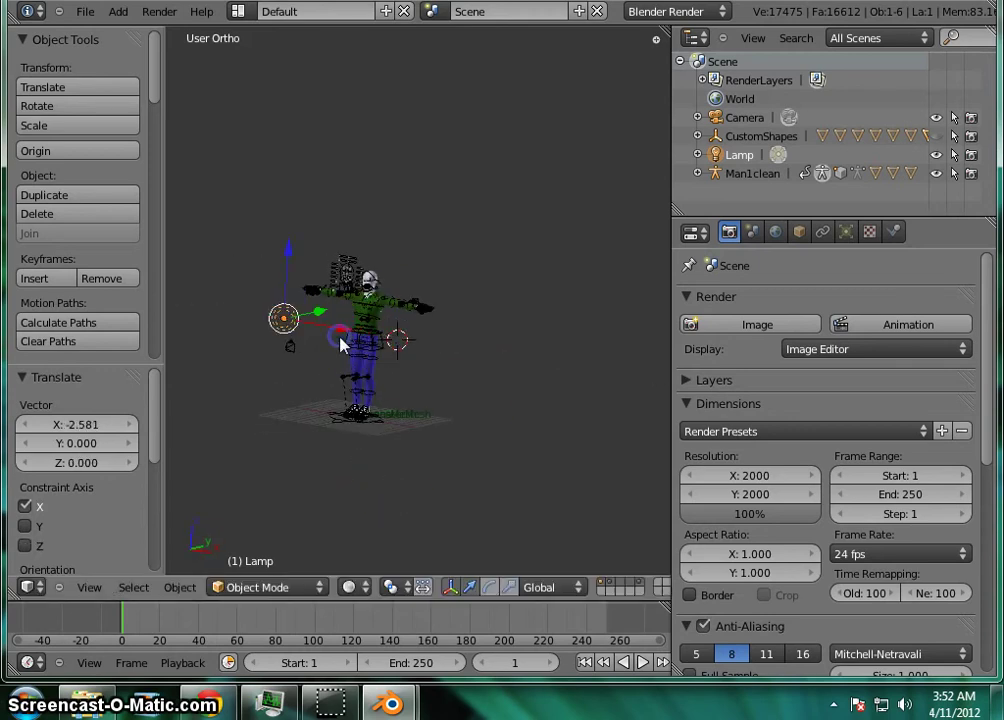
In the front view, raise the lamp to the character's head height and shift it by about -1.554 along X.
middle_drag(370, 475, 399, 497)
middle_drag(273, 255, 287, 228)
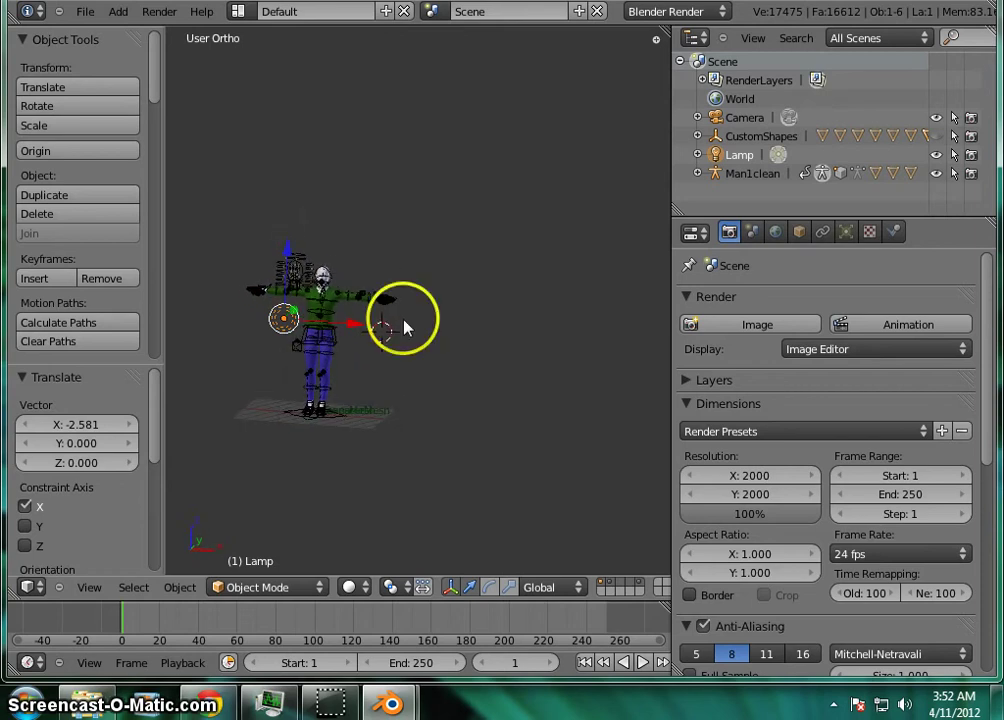
key(KP_1)
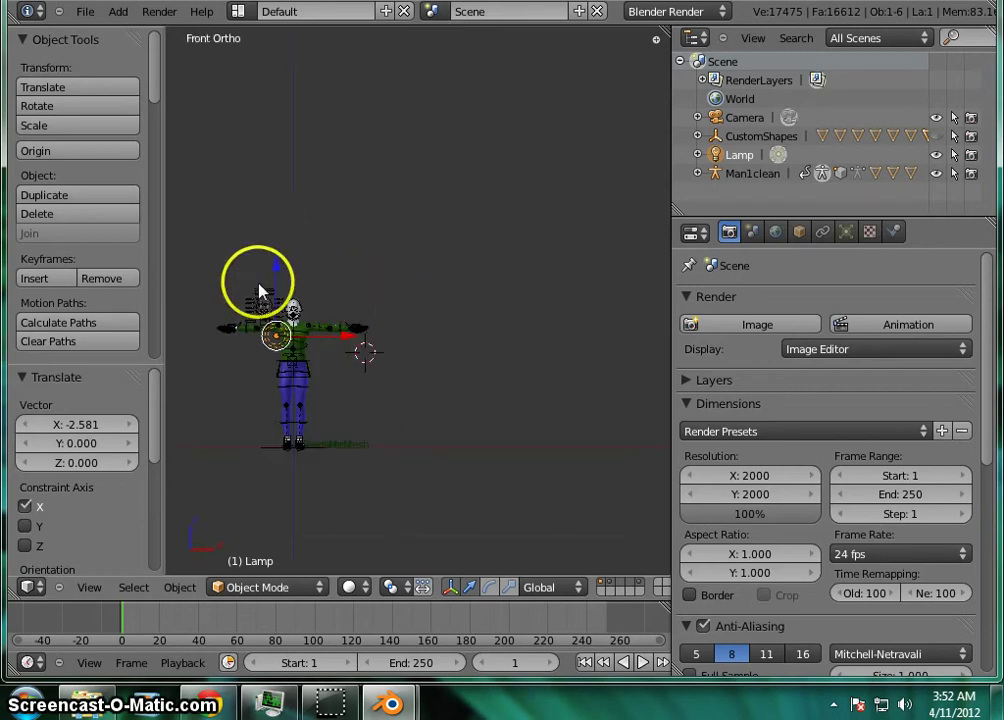
drag(276, 265, 278, 238)
drag(346, 305, 338, 313)
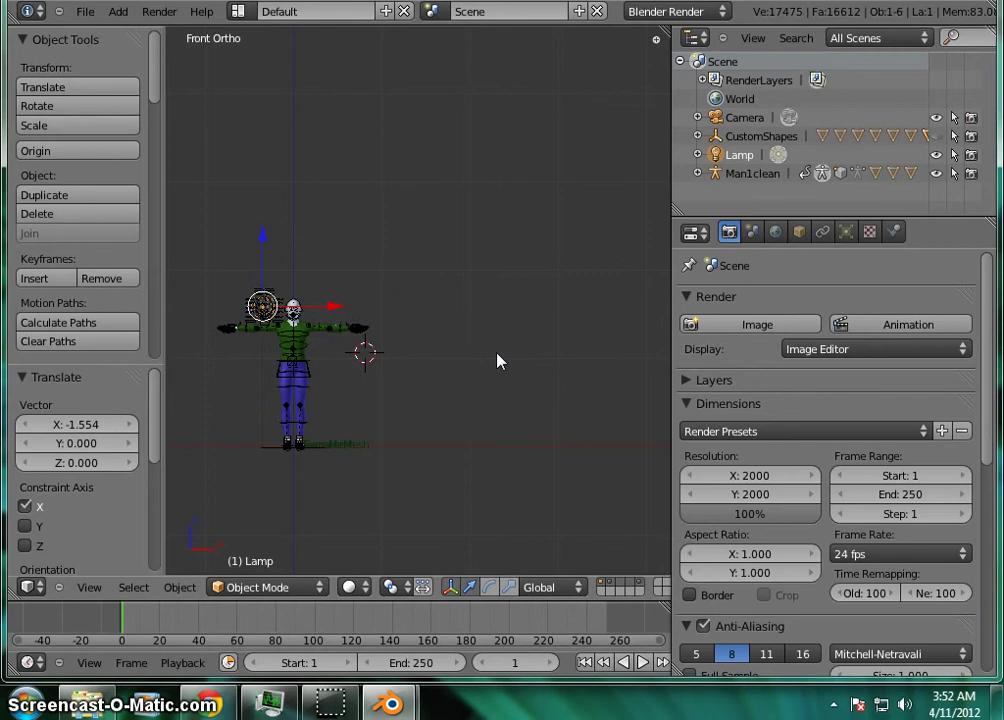
Render the image to check the lighting from the repositioned lamp, and return to the 3D view.
click(763, 327)
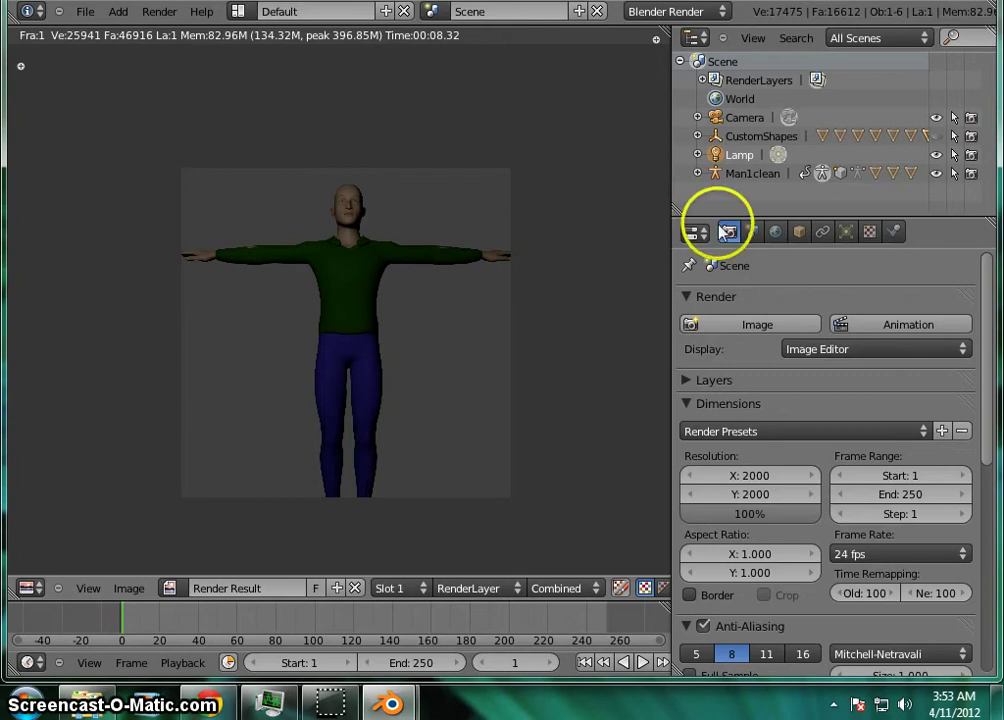
click(26, 588)
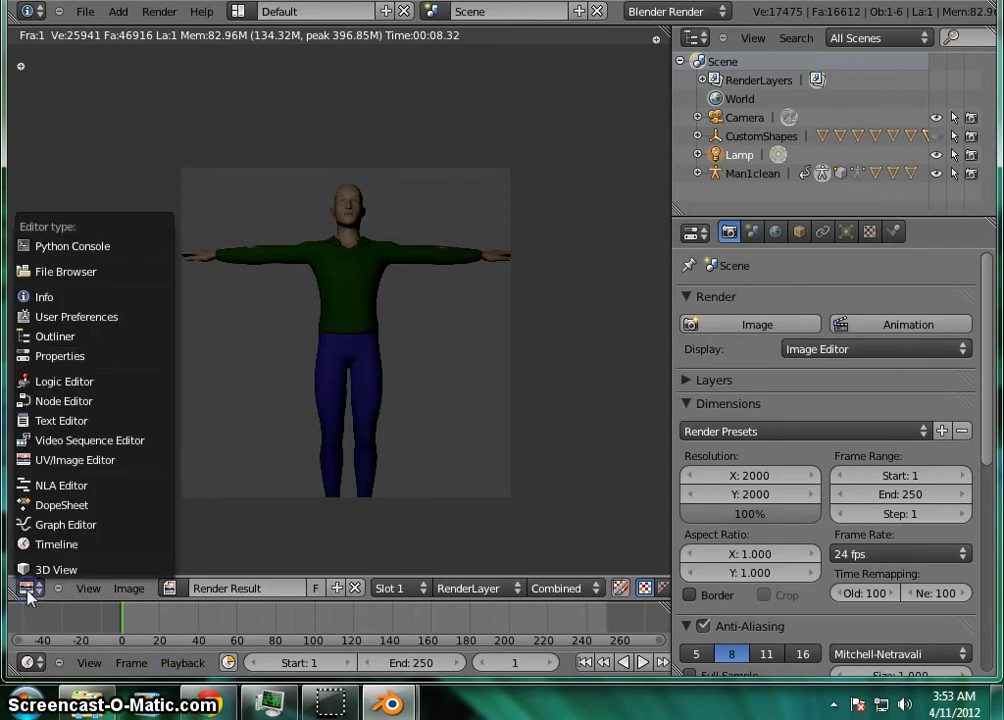
click(46, 568)
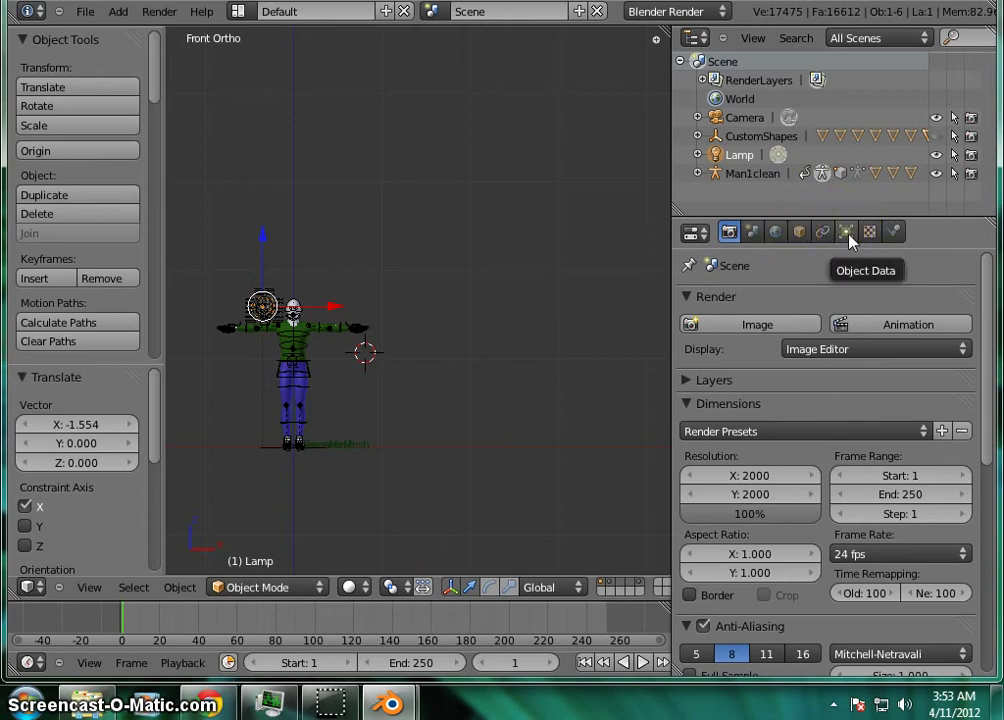
Review the lamp's light settings and change its type from Point to Sun.
click(848, 236)
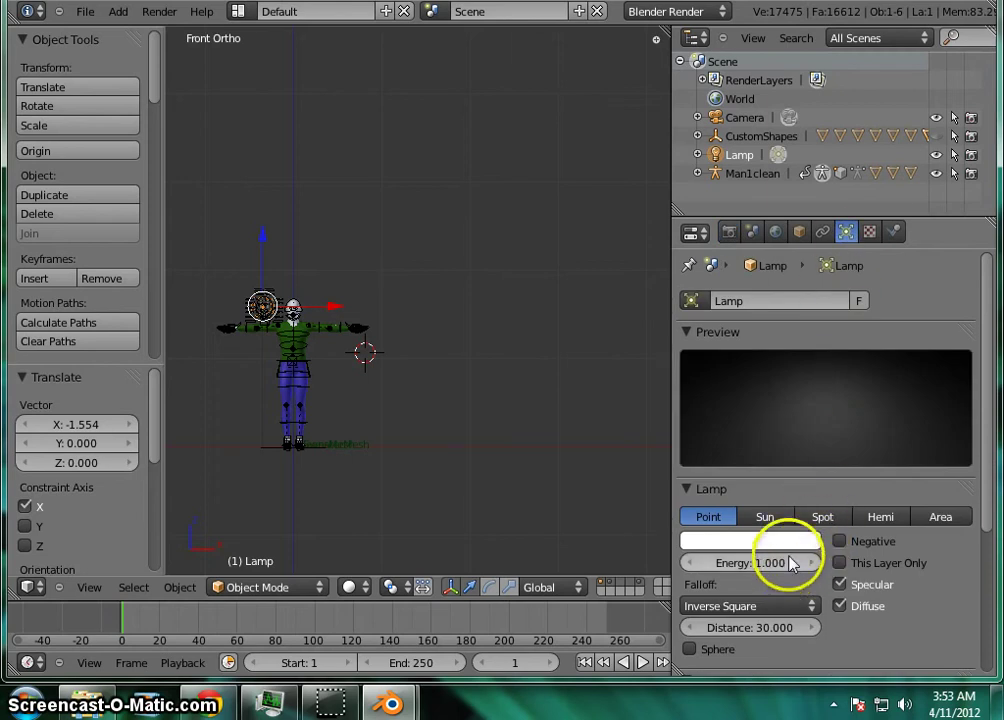
scroll(803, 557, down, 2)
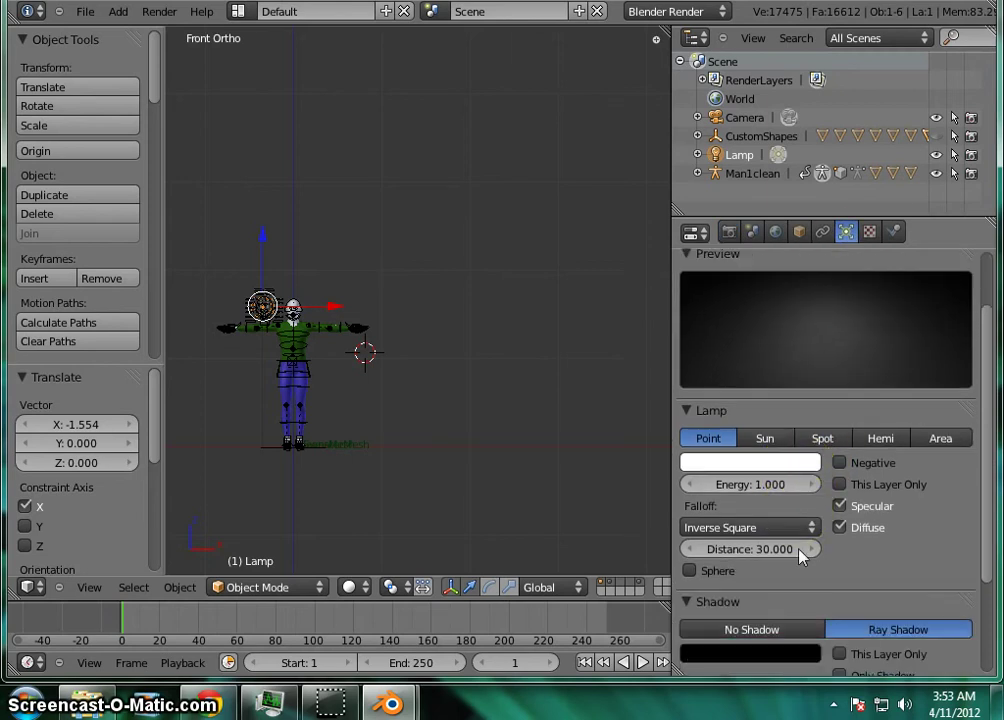
scroll(803, 557, down, 1)
scroll(803, 557, up, 3)
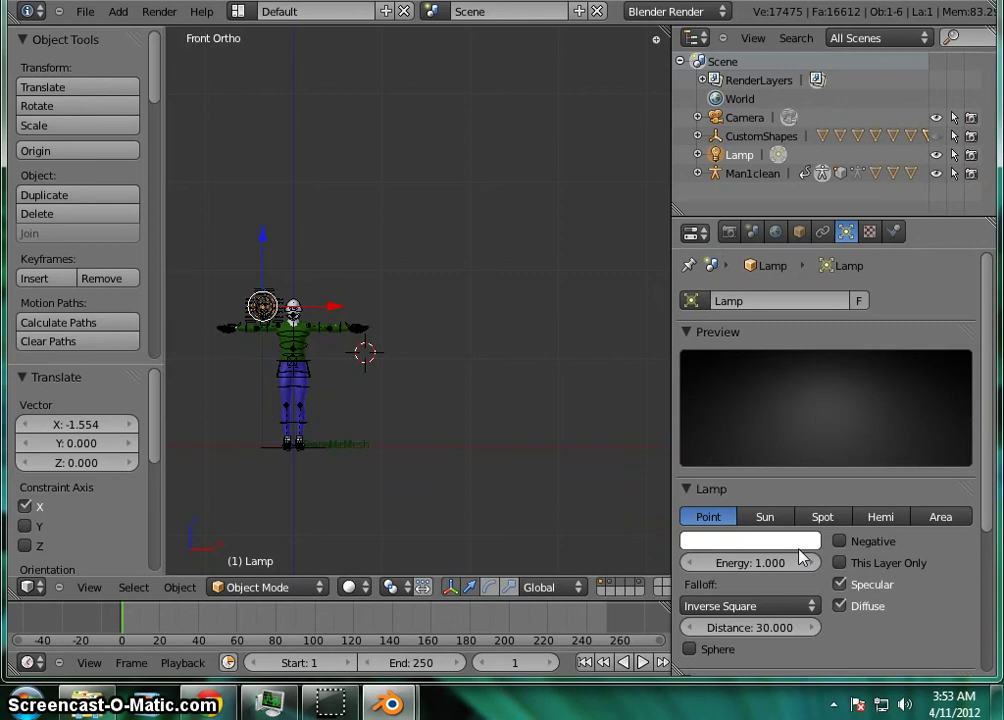
scroll(802, 545, down, 2)
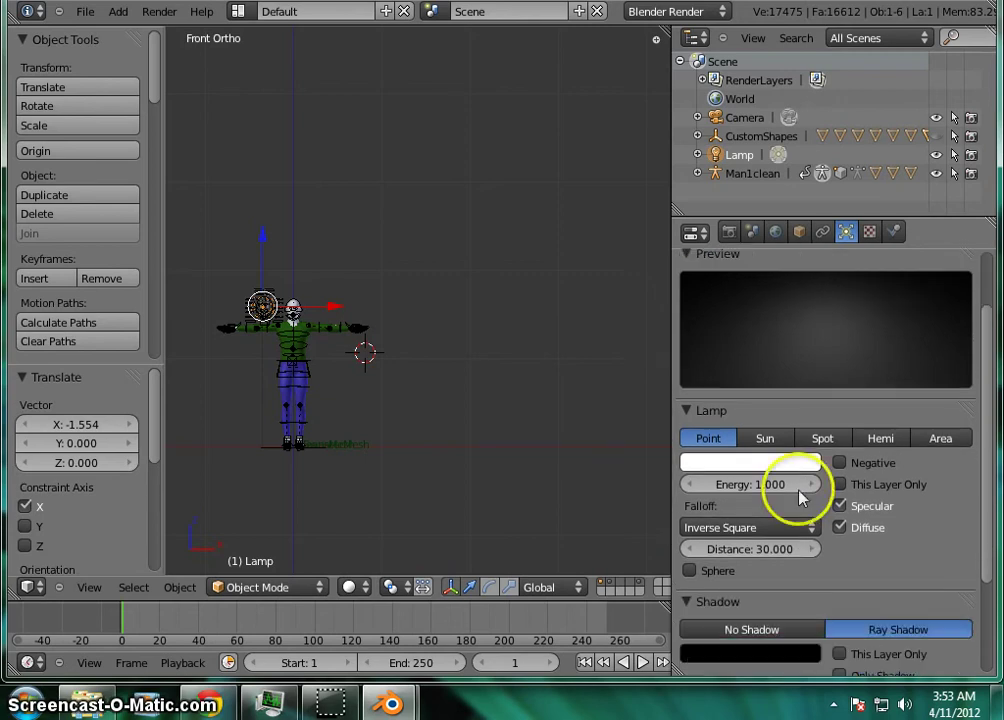
click(768, 438)
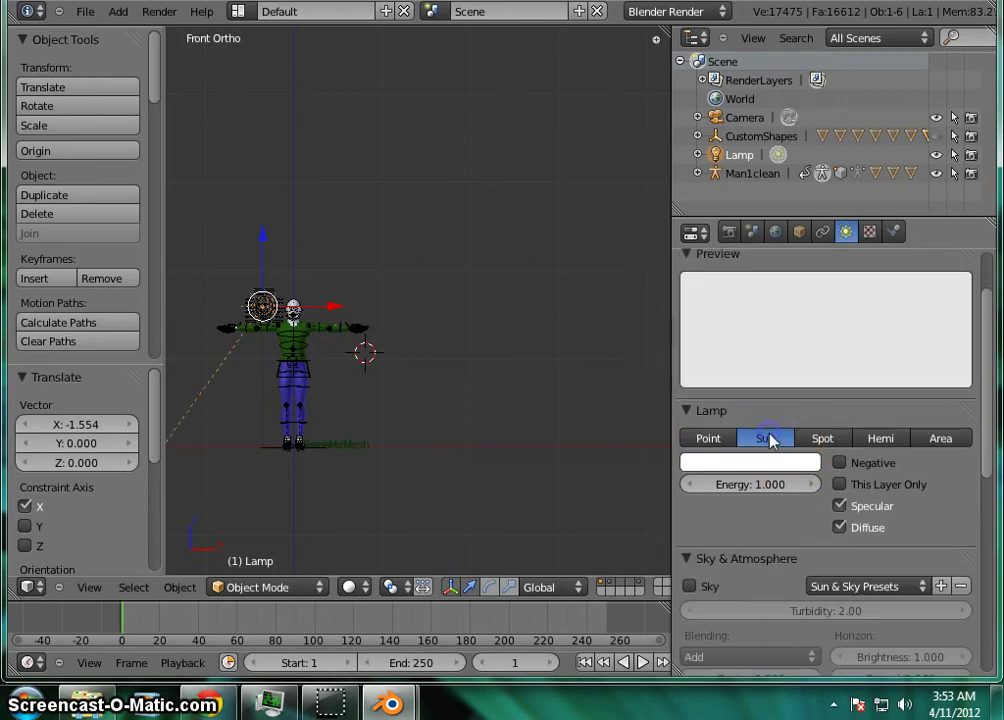
right_drag(533, 374, 555, 377)
click(557, 377)
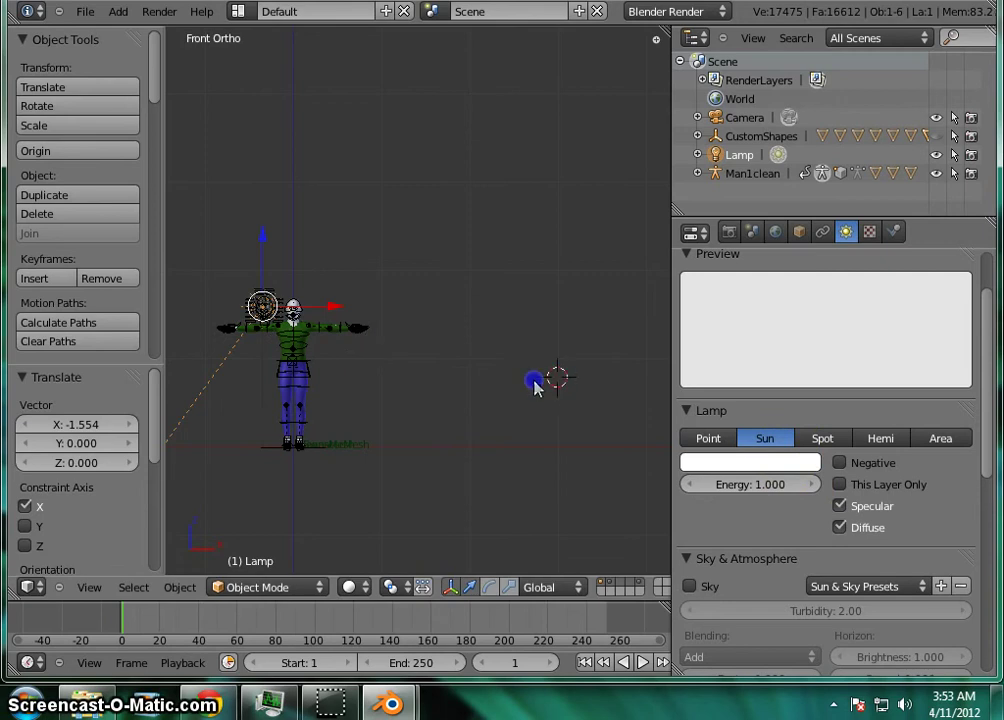
Reset the sun lamp's rotation to 0° on X, Y and Z.
mouse_move(553, 390)
middle_down()
mouse_move(480, 399)
mouse_move(444, 390)
mouse_move(415, 354)
mouse_move(565, 401)
mouse_move(549, 385)
middle_up()
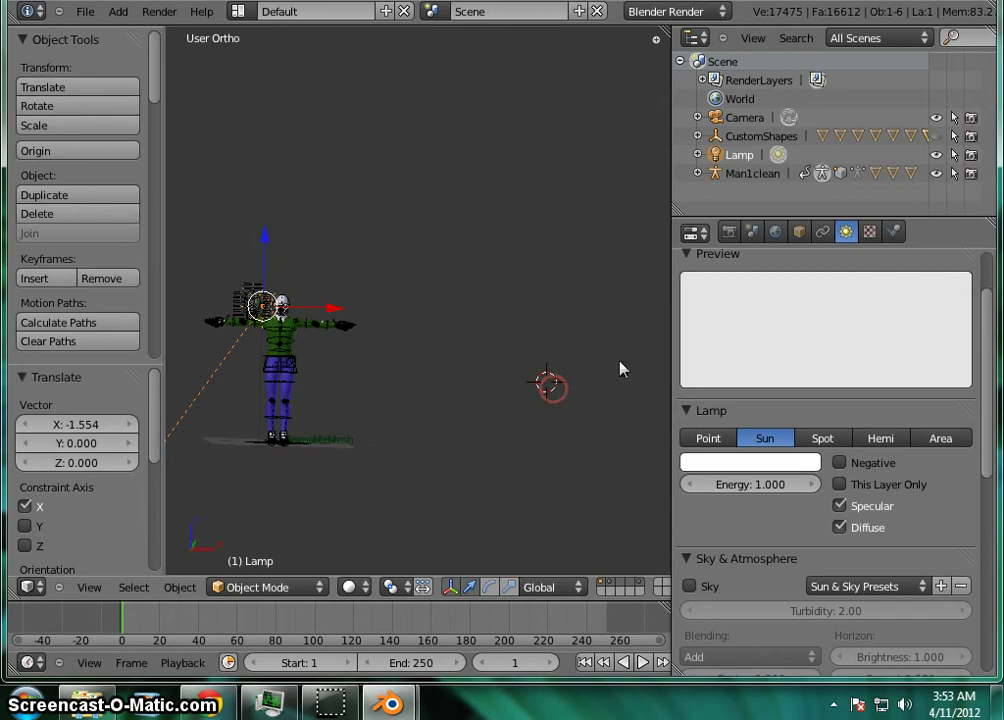
click(799, 231)
click(835, 300)
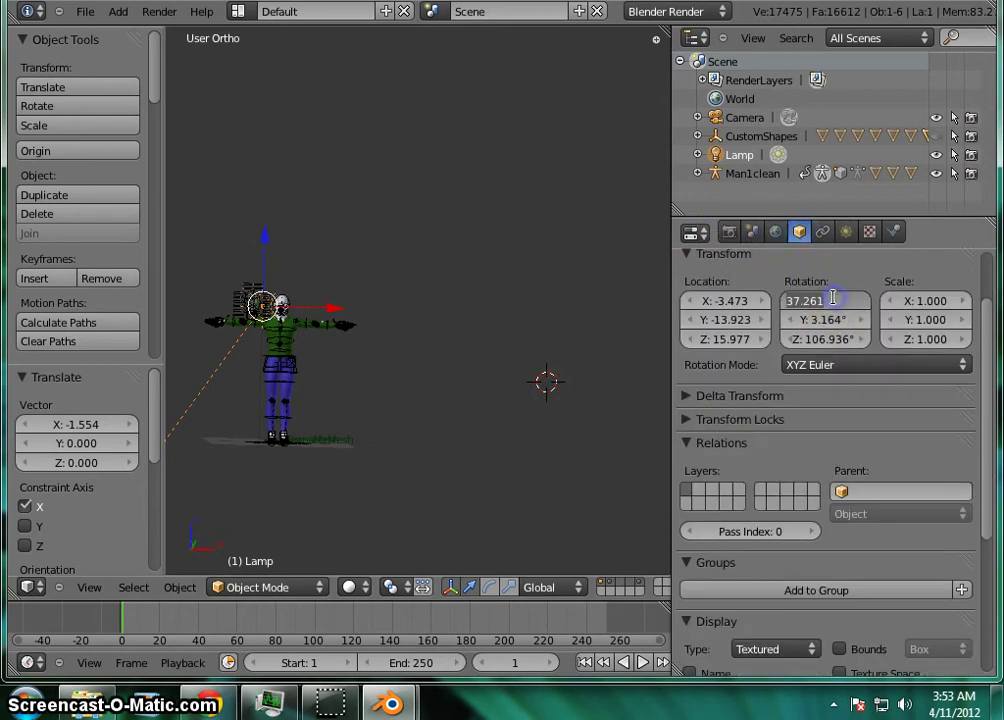
text(0)
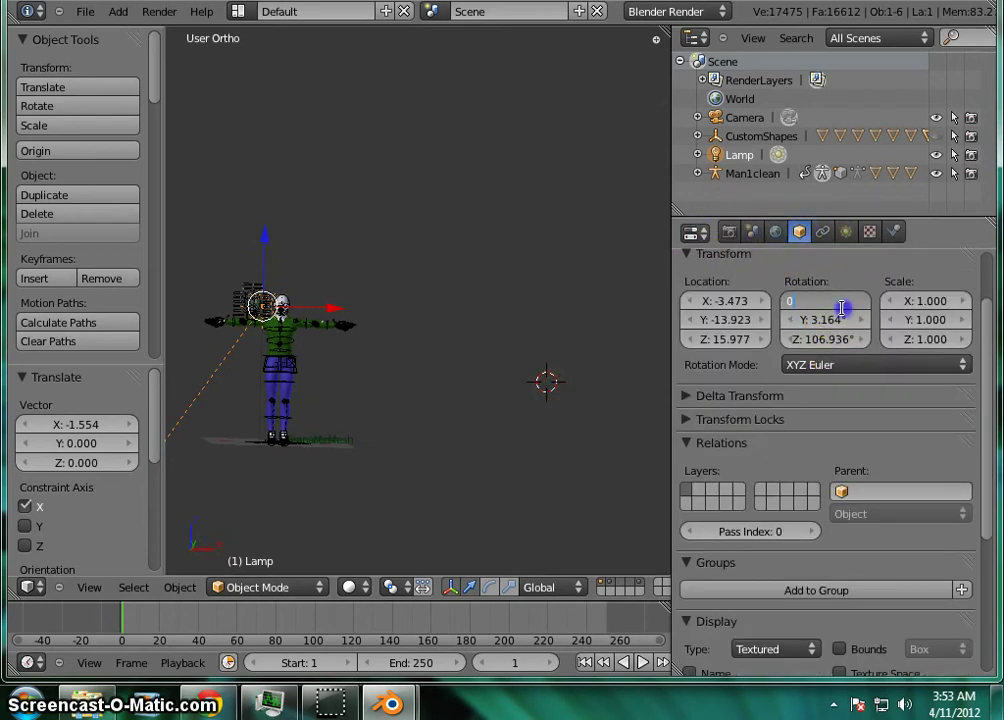
click(833, 318)
click(833, 318)
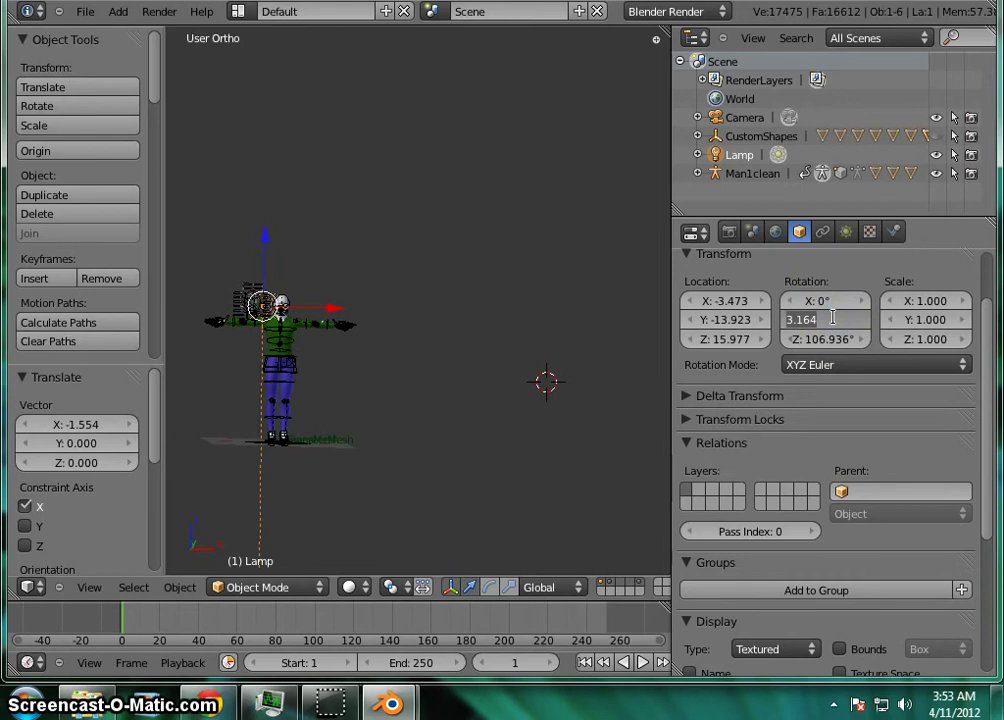
text(0)
click(829, 340)
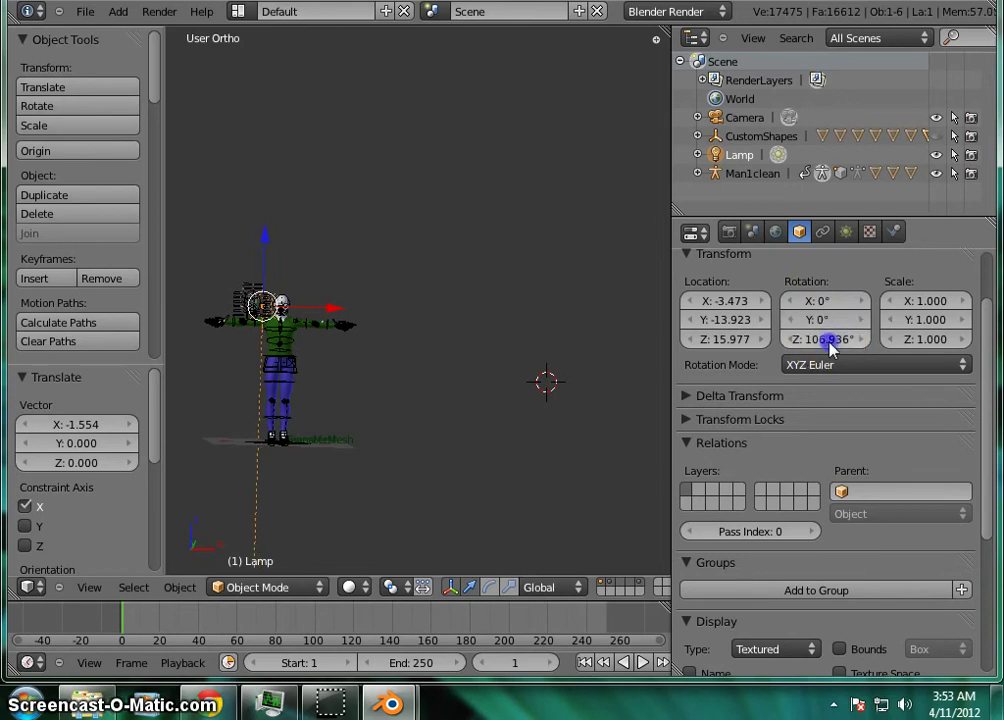
click(829, 340)
text(0)
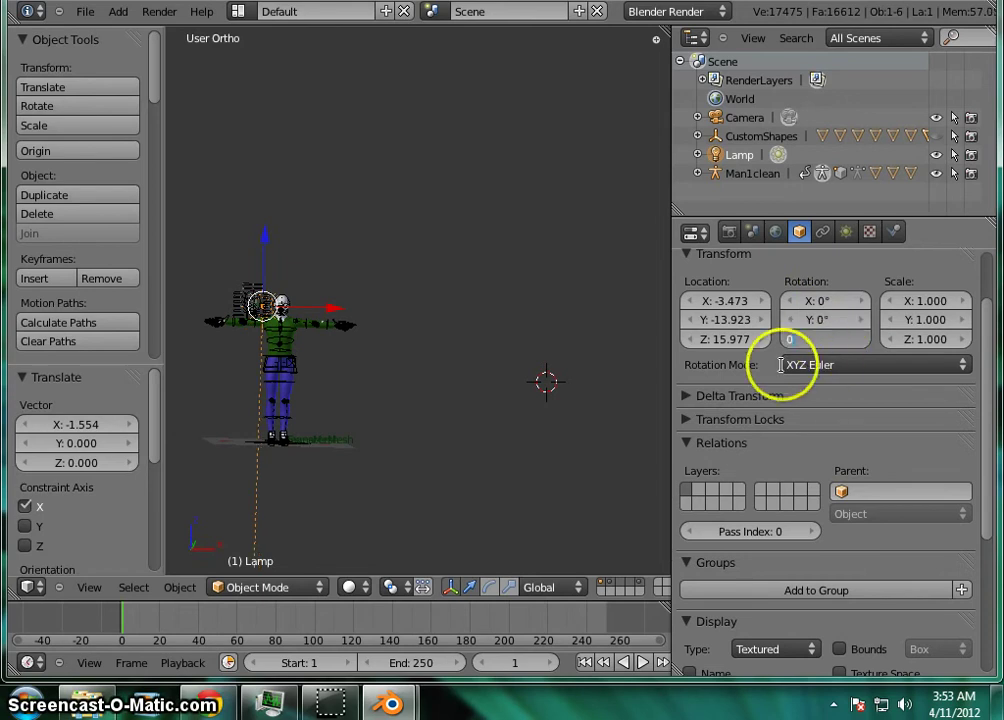
click(580, 325)
Set the sun lamp's X rotation to 85°.
middle_drag(511, 381, 497, 350)
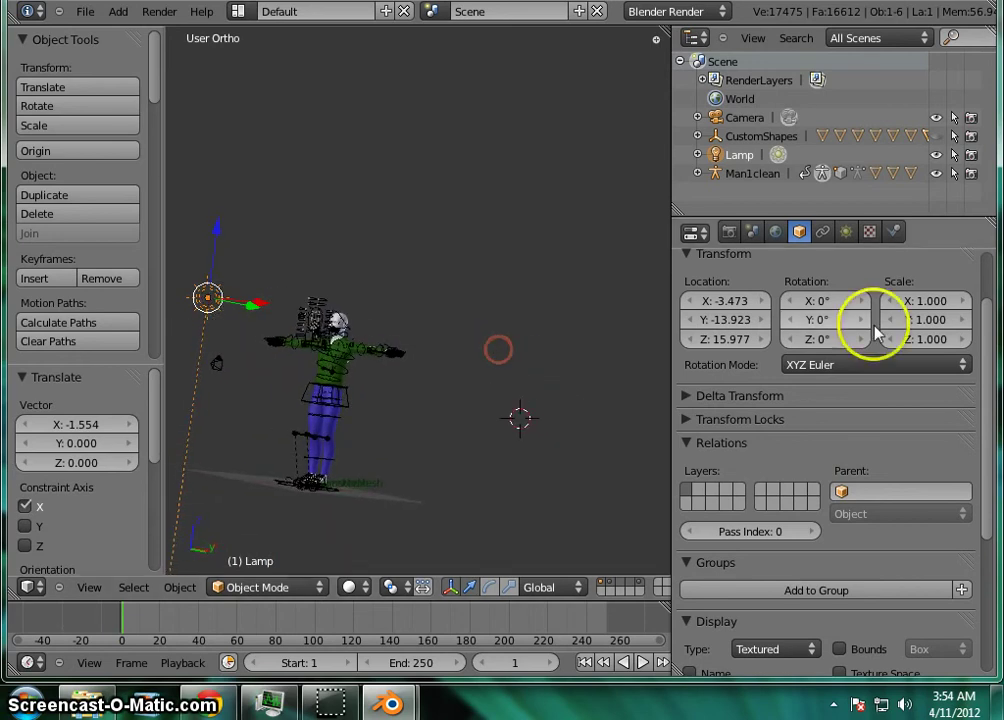
middle_drag(490, 400, 518, 422)
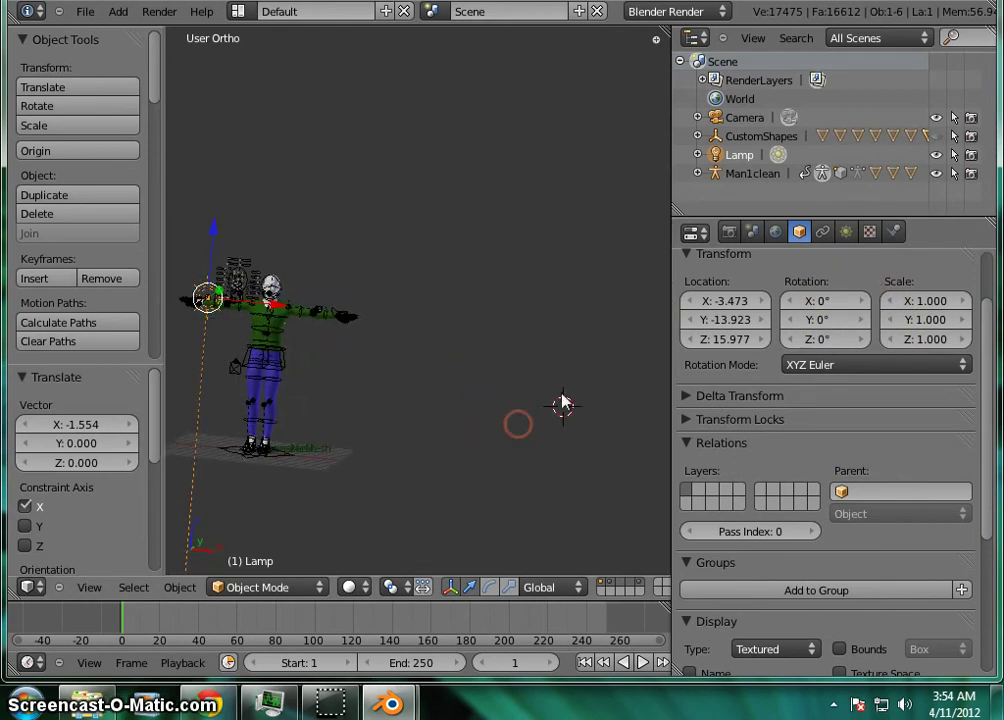
click(838, 302)
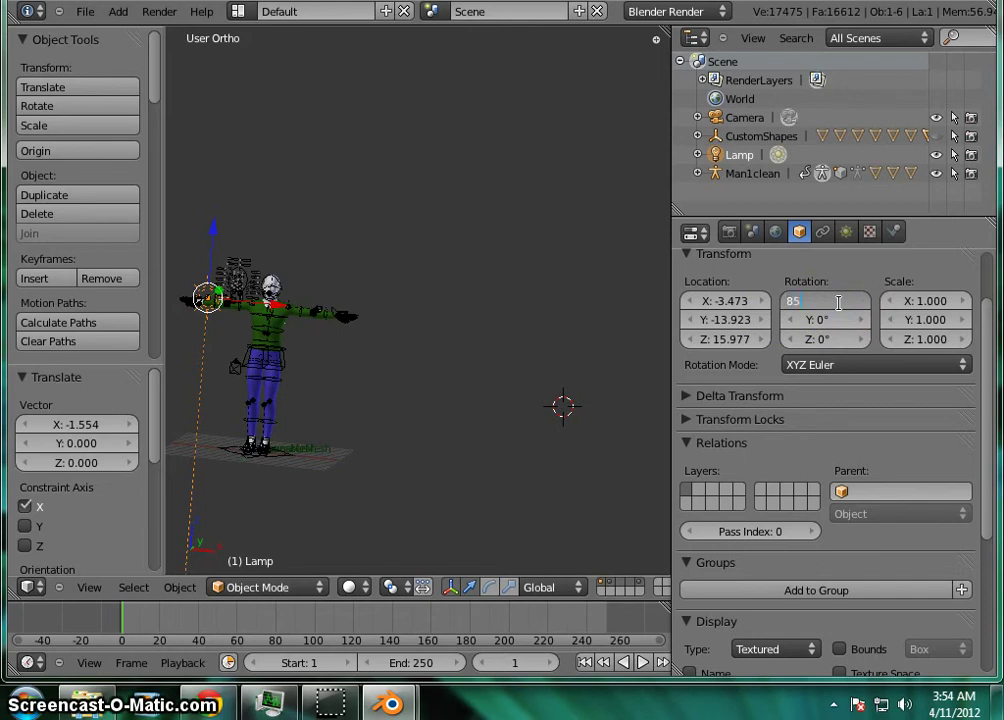
key(g)
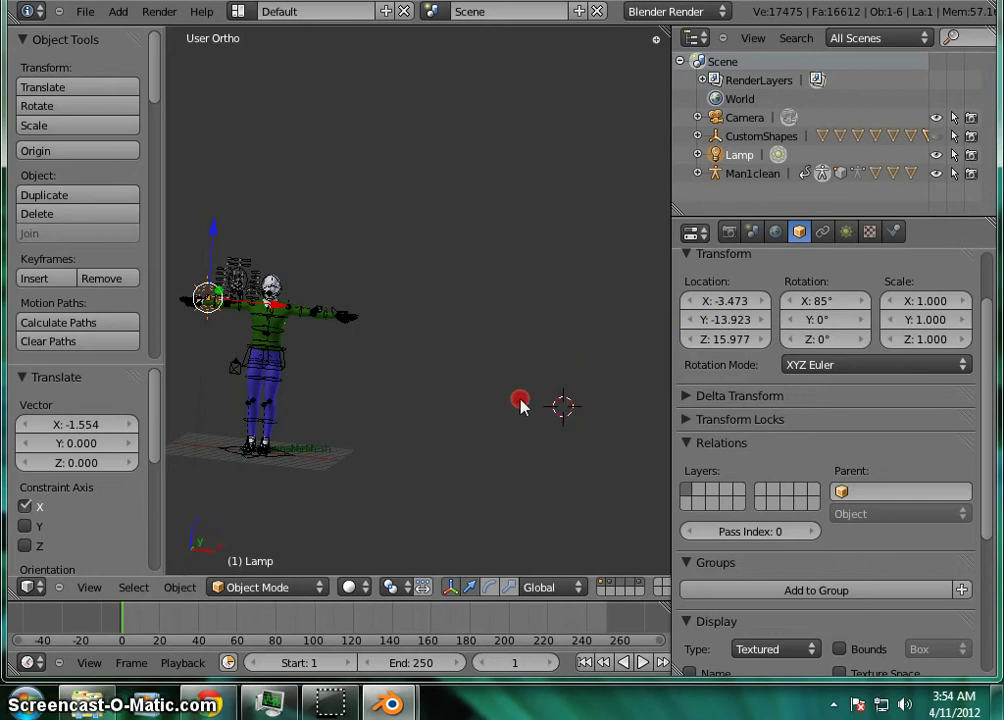
click(591, 400)
Set the sun lamp's rotation to 75° on X and 20° on Z.
middle_drag(601, 432, 583, 403)
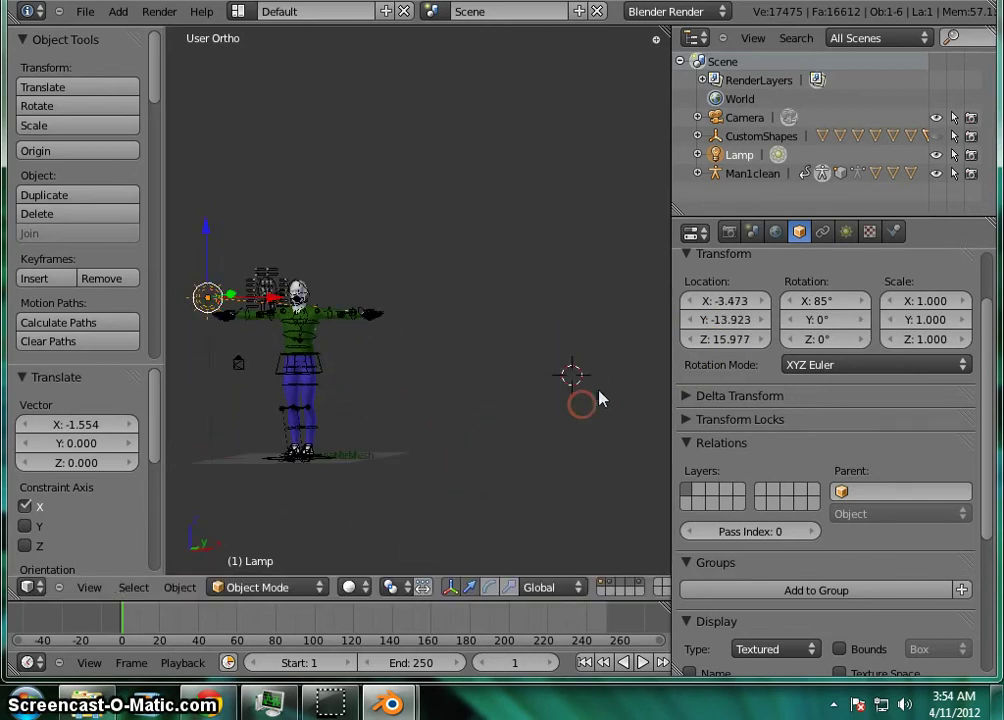
click(848, 301)
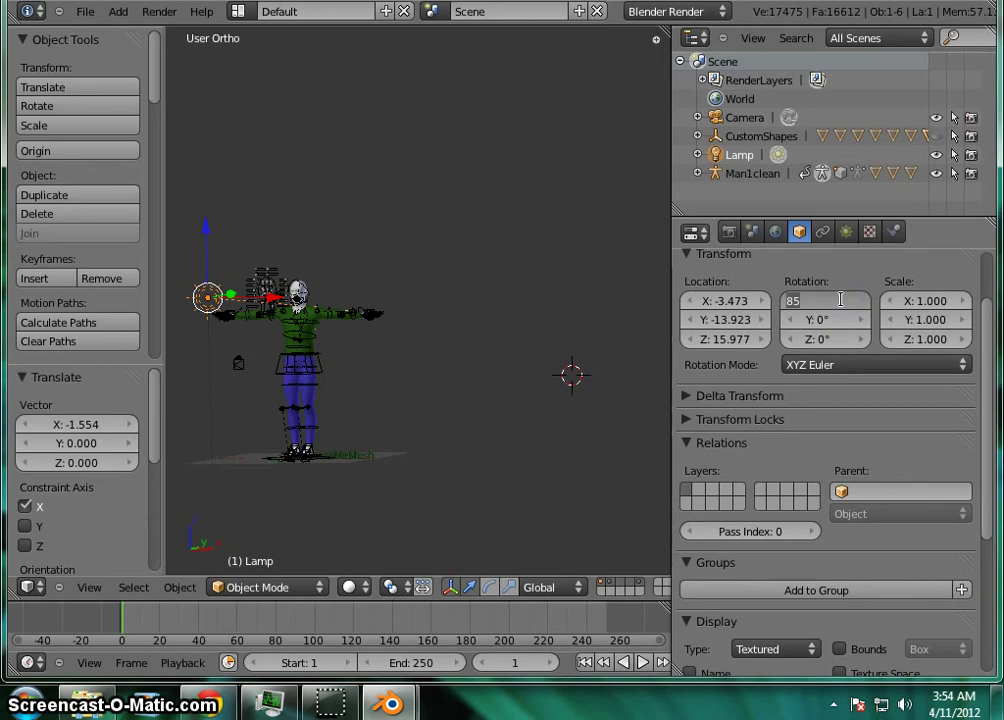
key(Return)
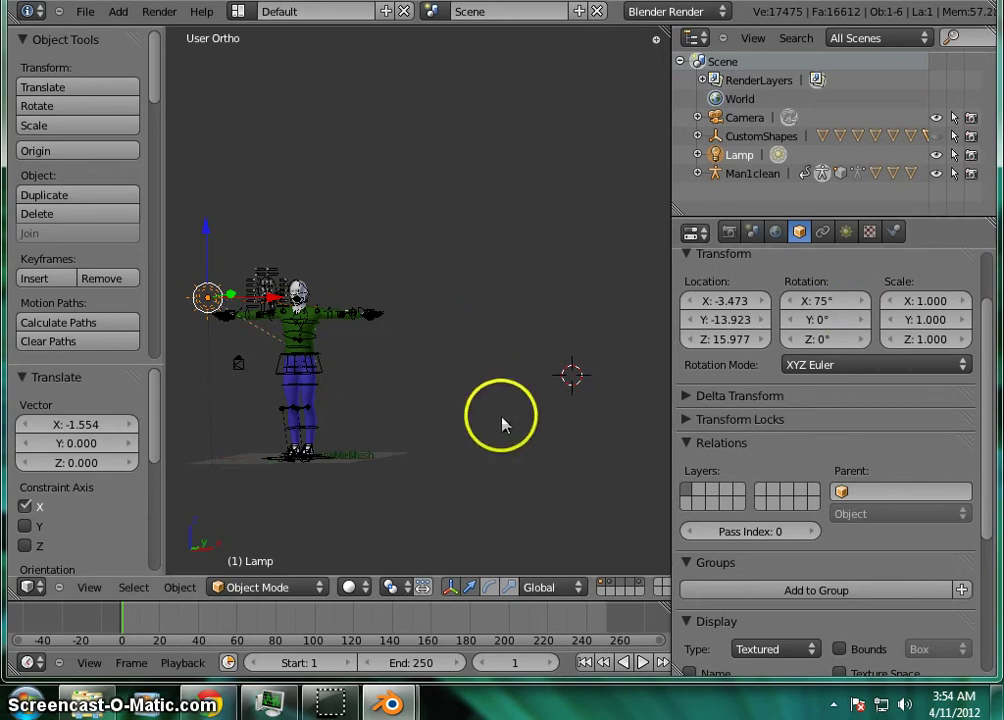
mouse_move(502, 419)
middle_down()
mouse_move(462, 410)
mouse_move(514, 424)
mouse_move(524, 462)
mouse_move(495, 433)
middle_up()
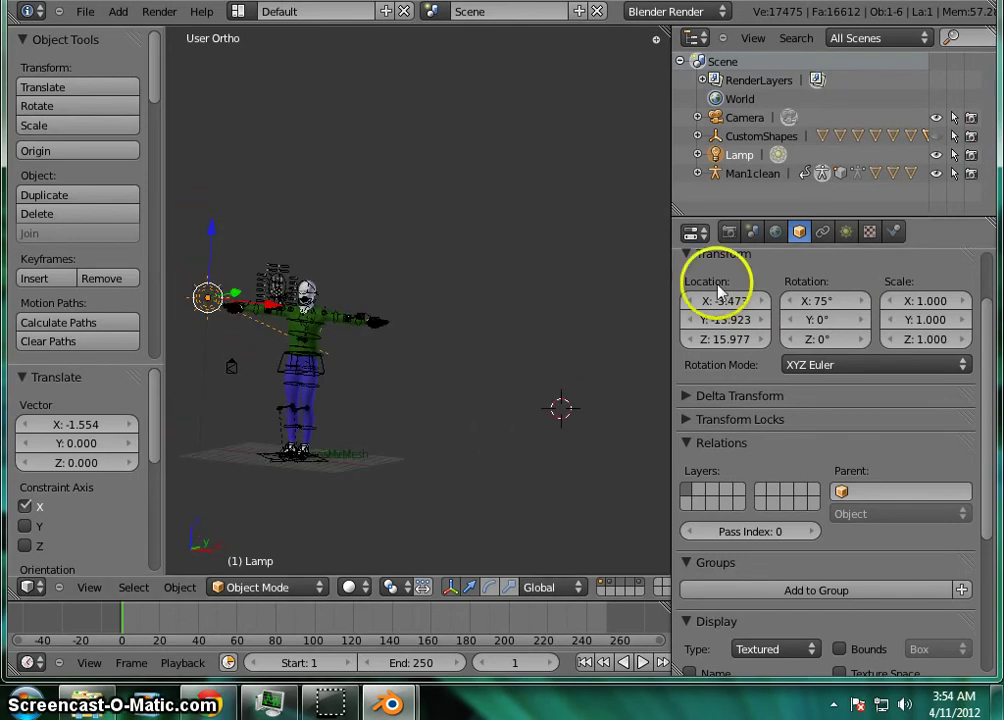
click(819, 338)
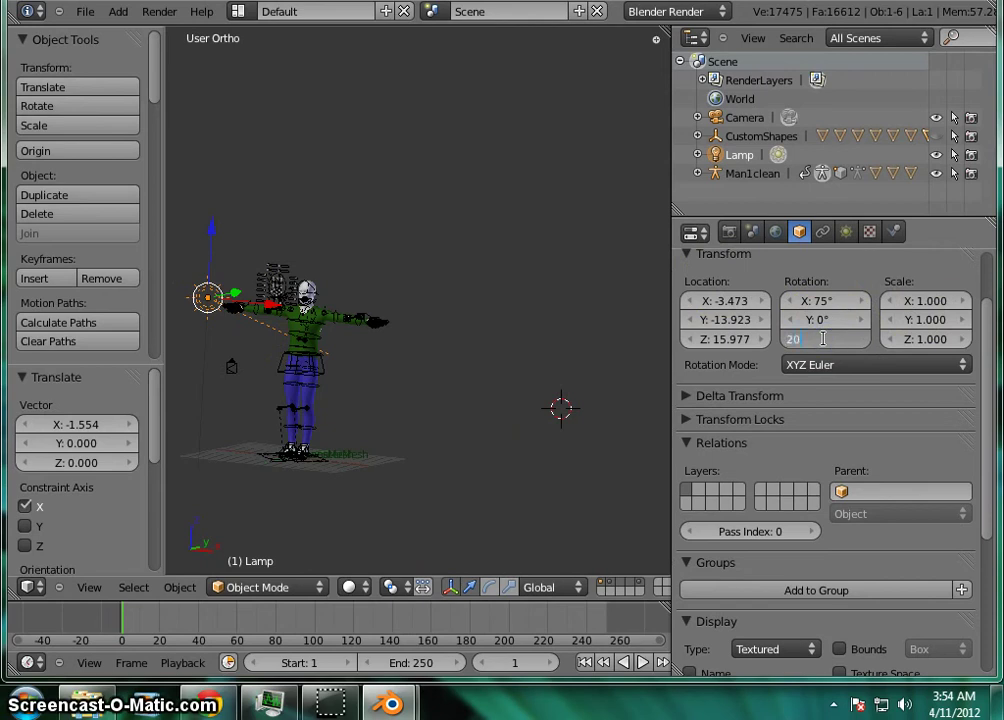
text(20)
key(Return)
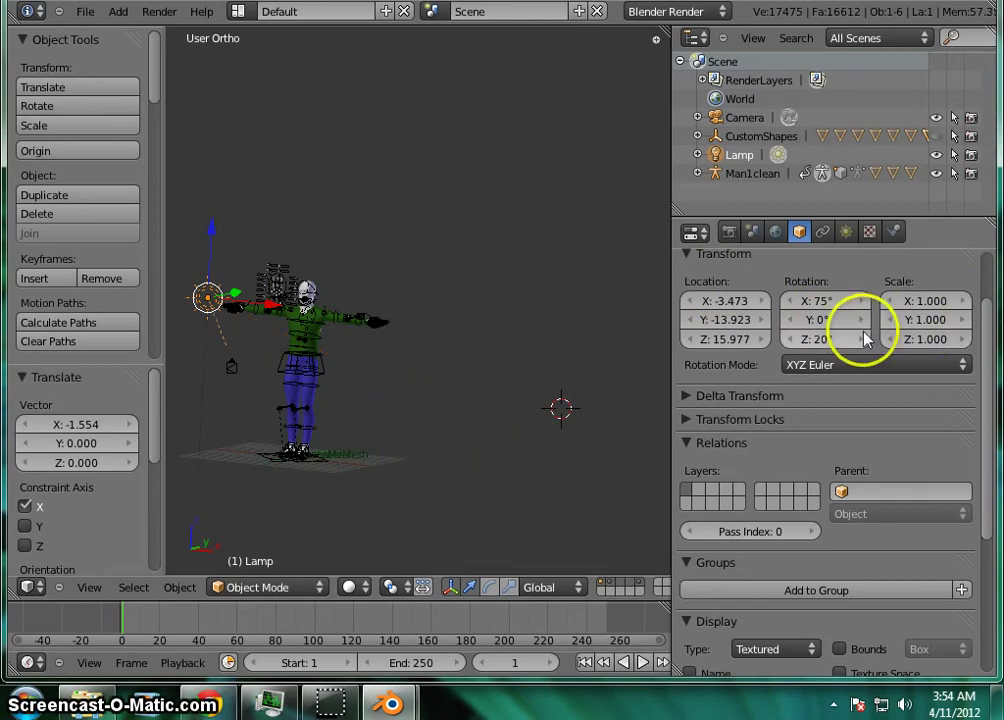
Set the sun lamp's Z rotation to -20°.
click(865, 340)
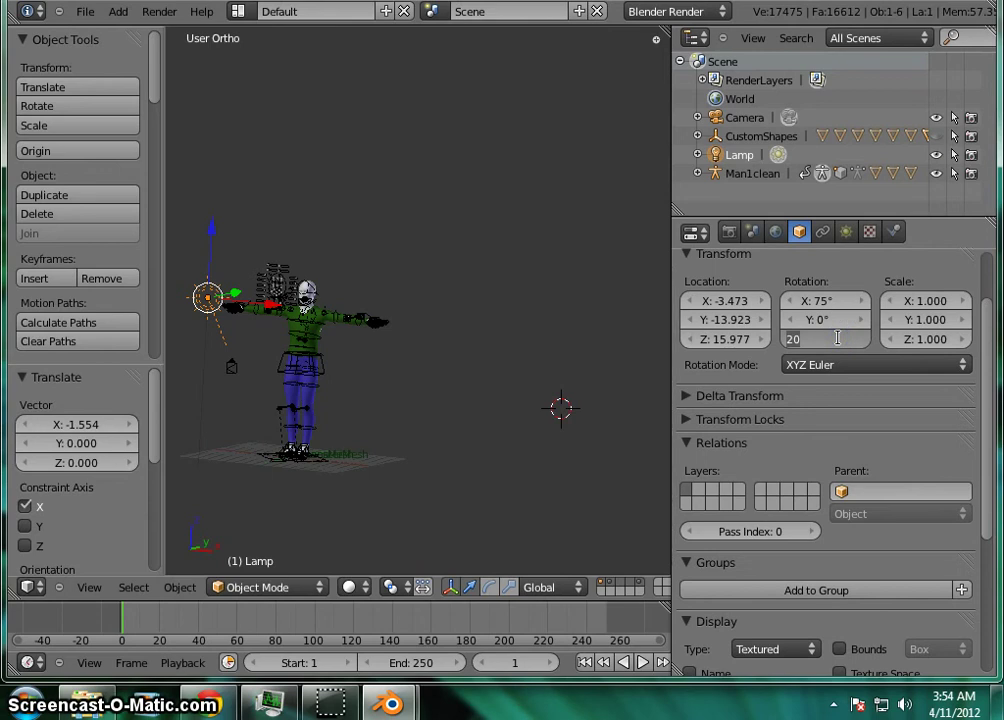
text(-2)
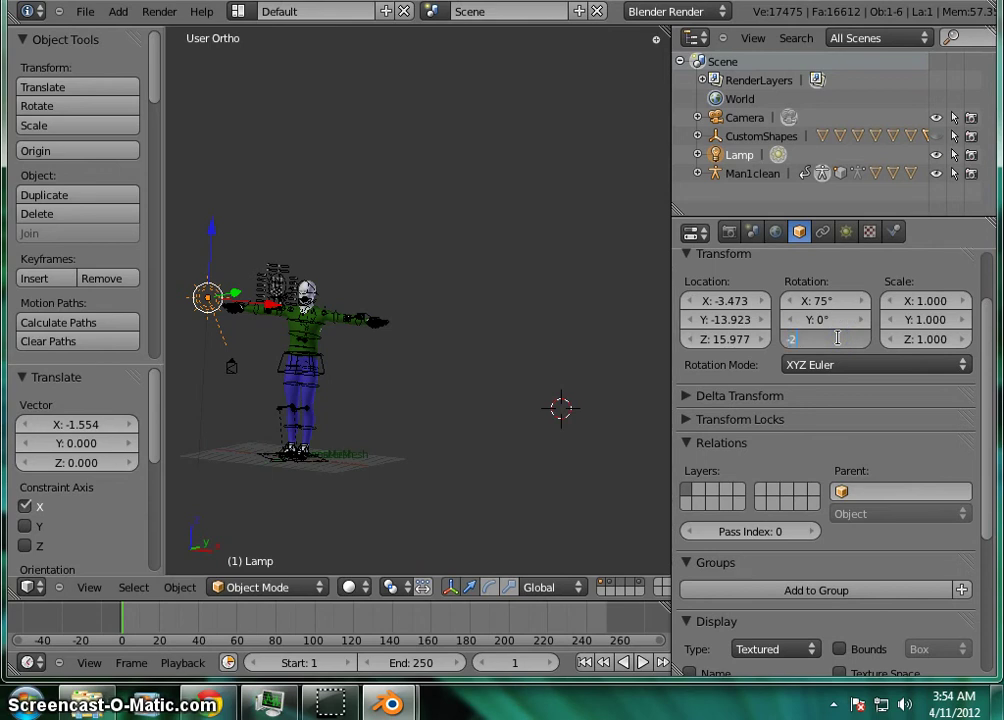
key(Return)
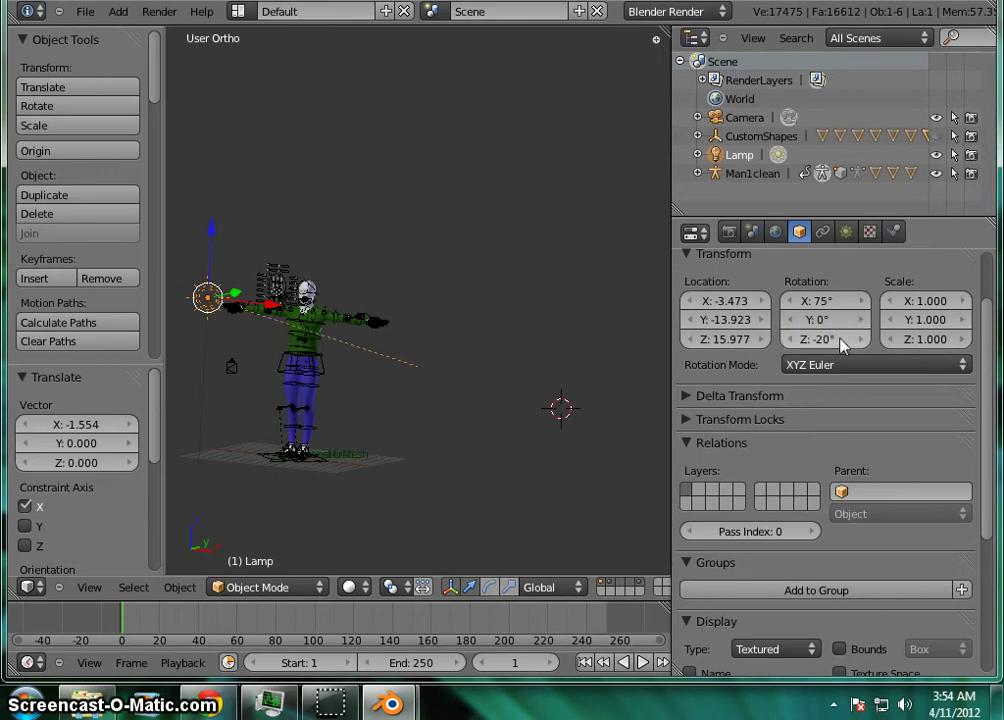
right_click(412, 494)
mouse_move(412, 494)
middle_down()
mouse_move(450, 487)
mouse_move(444, 524)
mouse_move(410, 518)
mouse_move(462, 529)
mouse_move(457, 547)
mouse_move(421, 545)
mouse_move(517, 537)
mouse_move(421, 502)
mouse_move(457, 500)
mouse_move(406, 491)
mouse_move(428, 484)
middle_up()
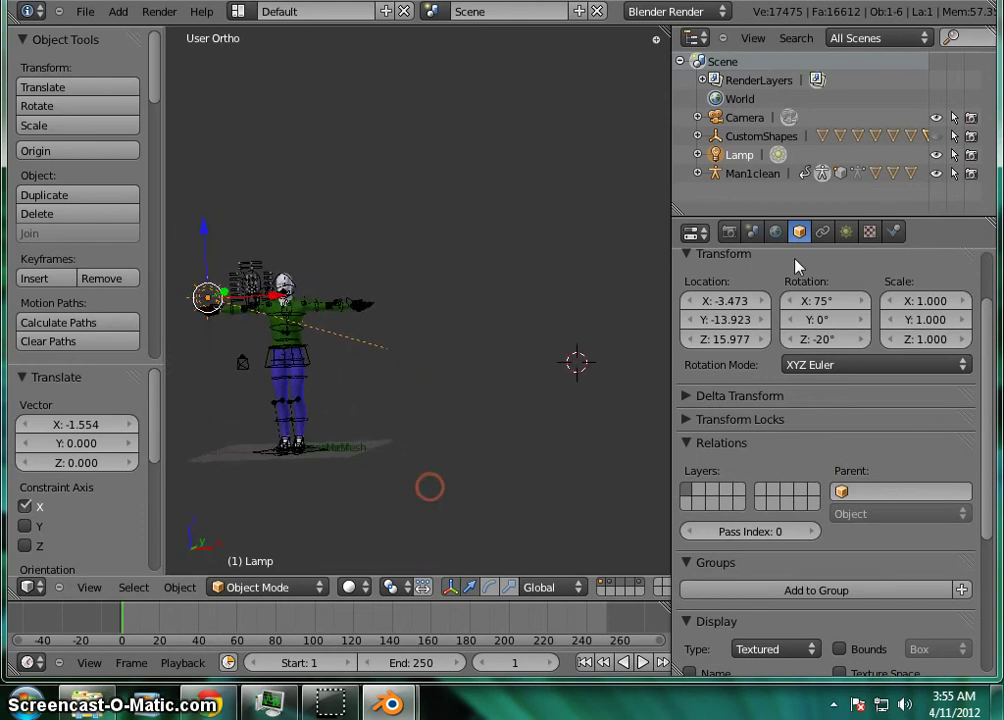
Render a still image of the scene and check the lighting on the character's head and torso.
click(729, 232)
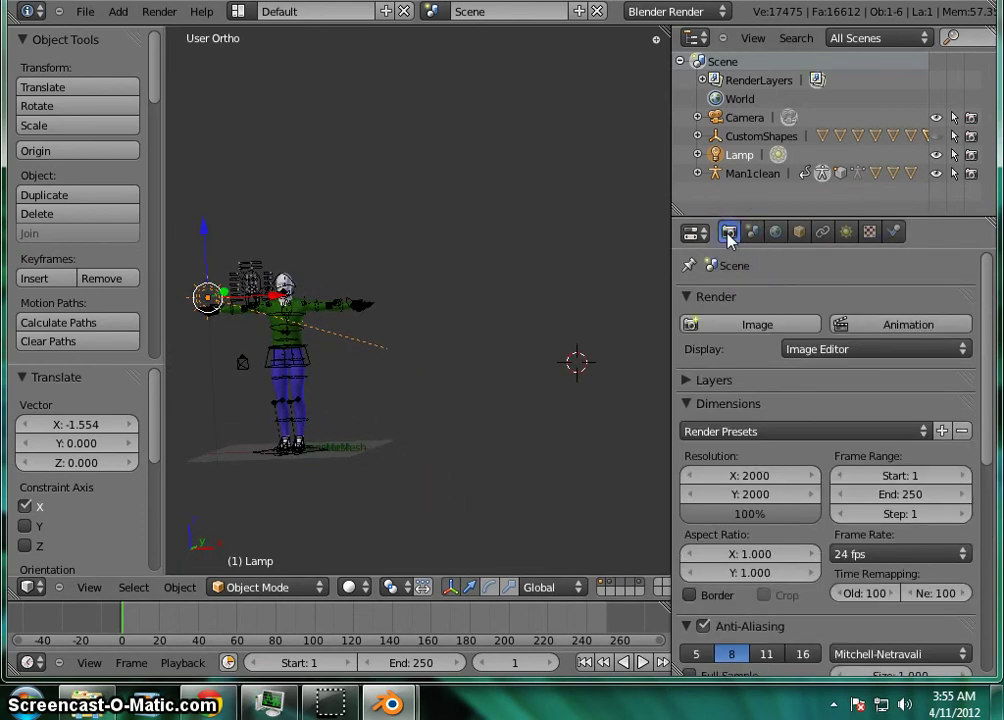
click(757, 327)
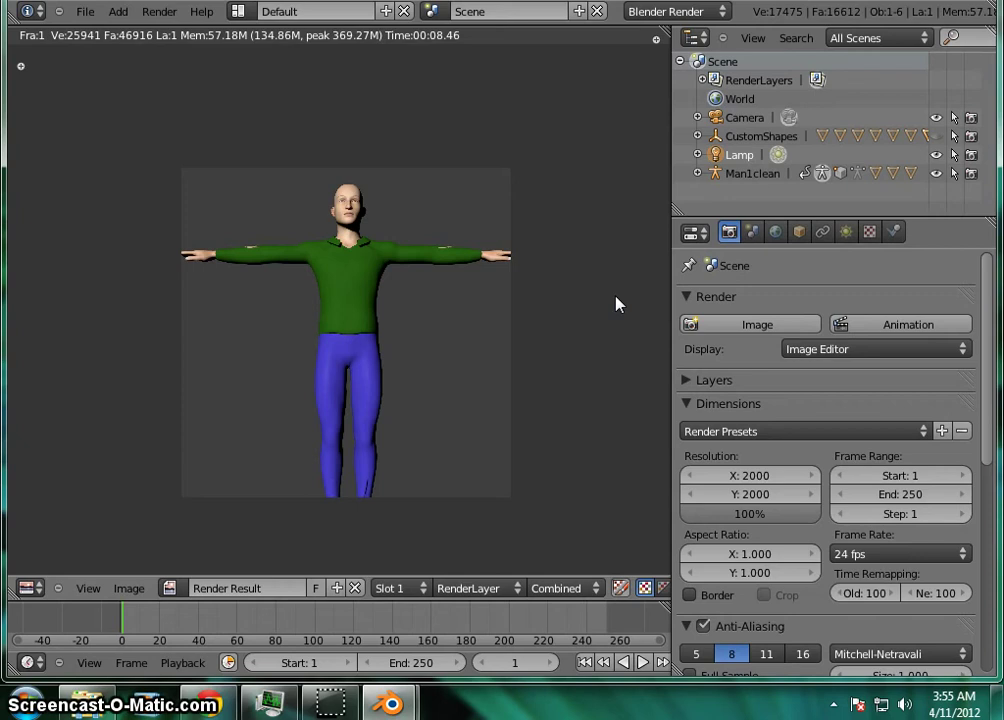
scroll(347, 265, up, 4)
scroll(363, 242, down, 6)
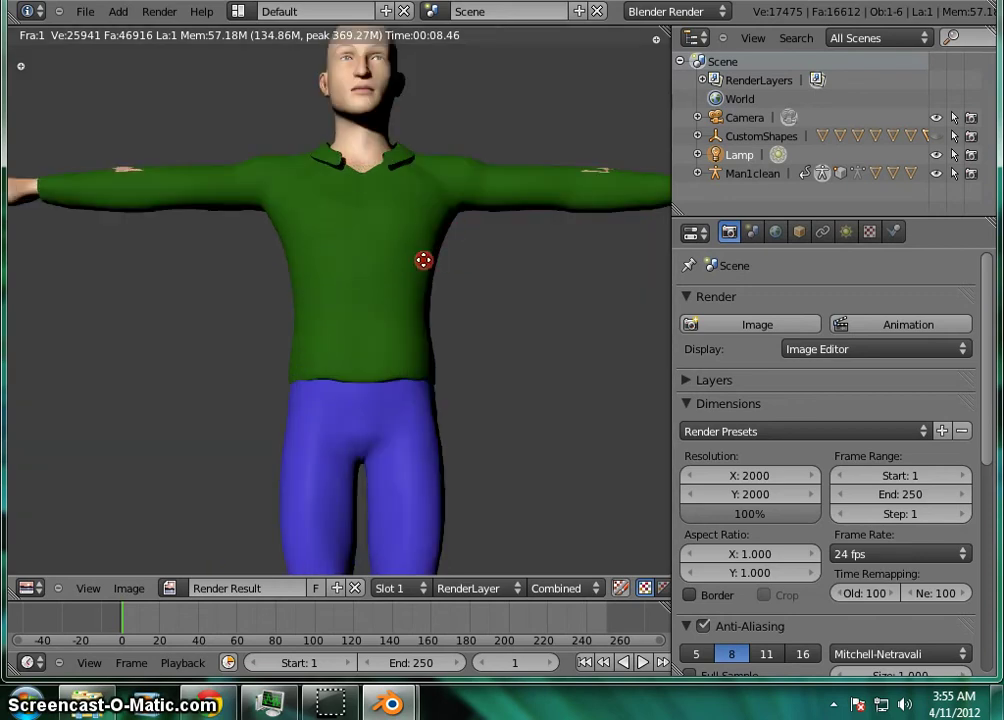
scroll(395, 314, up, 6)
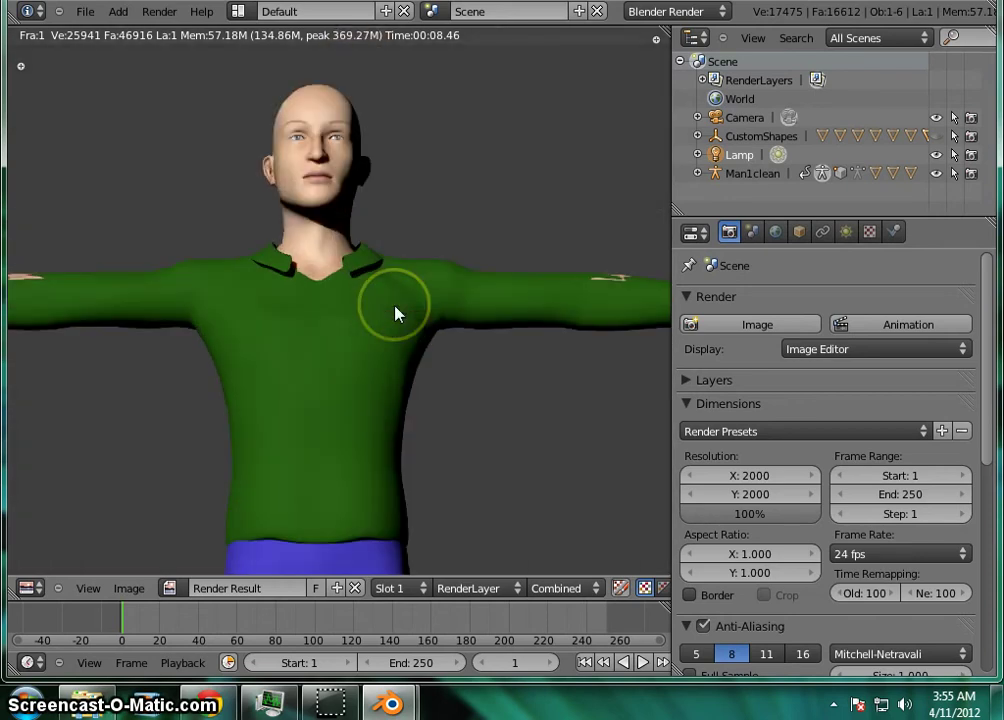
scroll(394, 314, down, 4)
scroll(392, 318, up, 4)
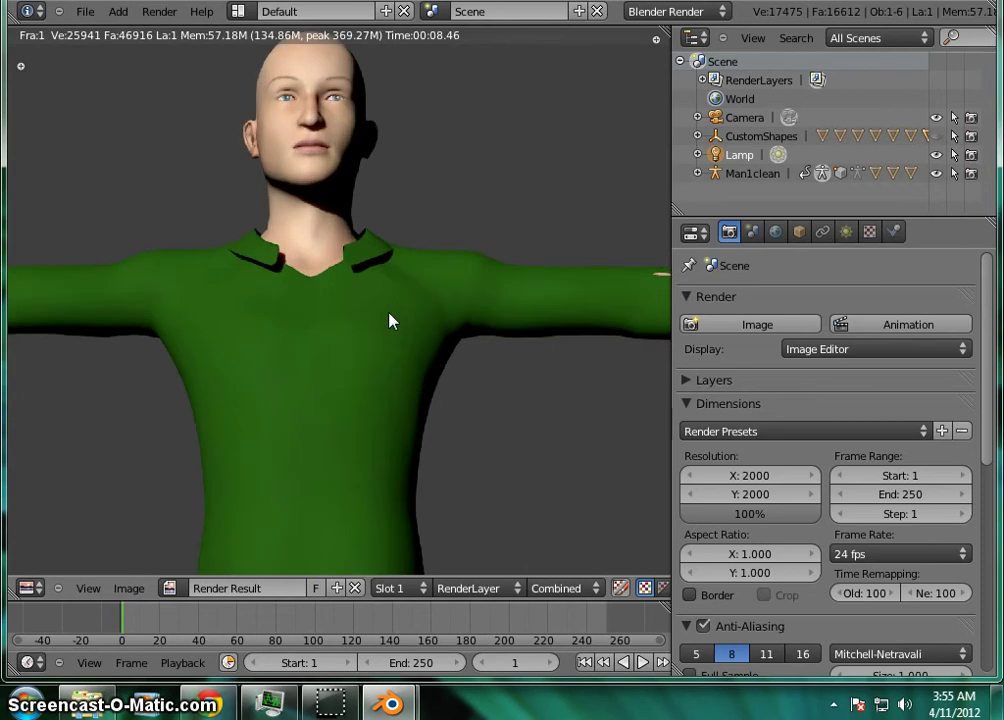
scroll(390, 320, down, 4)
Examine the sweater sleeves in the rendered image up close, especially the forearms near the elbows, and compare them with the whole figure.
mouse_move(390, 320)
middle_down()
mouse_move(379, 363)
mouse_move(400, 257)
mouse_move(363, 354)
mouse_move(385, 329)
middle_up()
scroll(487, 240, up, 5)
middle_drag(487, 240, 69, 343)
scroll(291, 255, up, 3)
middle_drag(289, 258, 543, 385)
scroll(410, 338, up, 3)
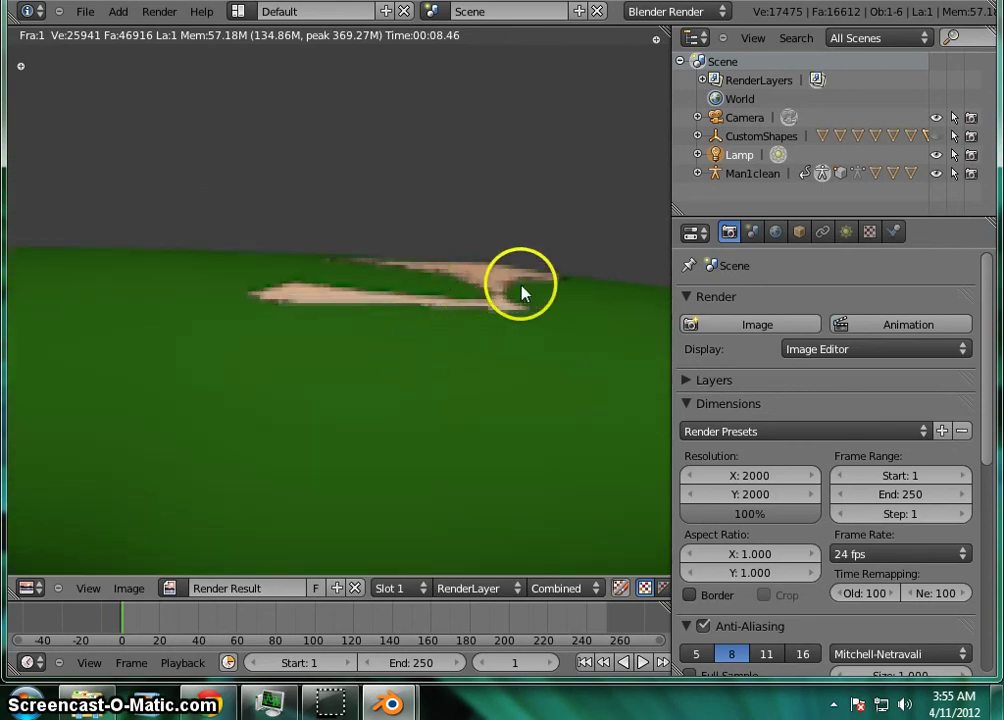
scroll(497, 327, down, 5)
scroll(396, 296, down, 5)
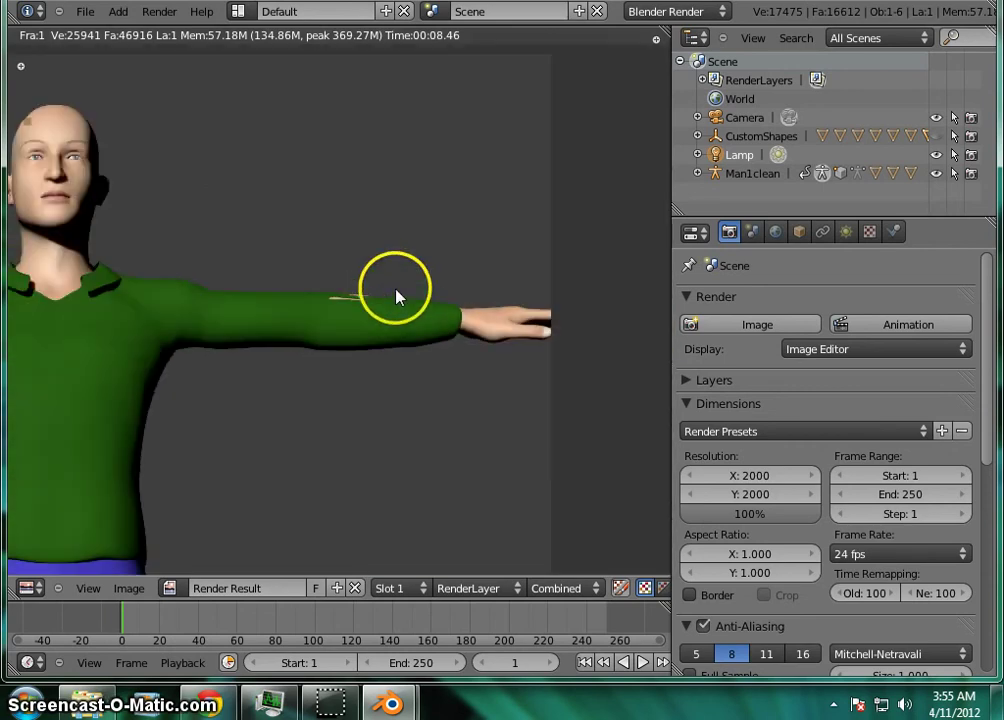
middle_drag(352, 336, 330, 321)
scroll(359, 276, up, 5)
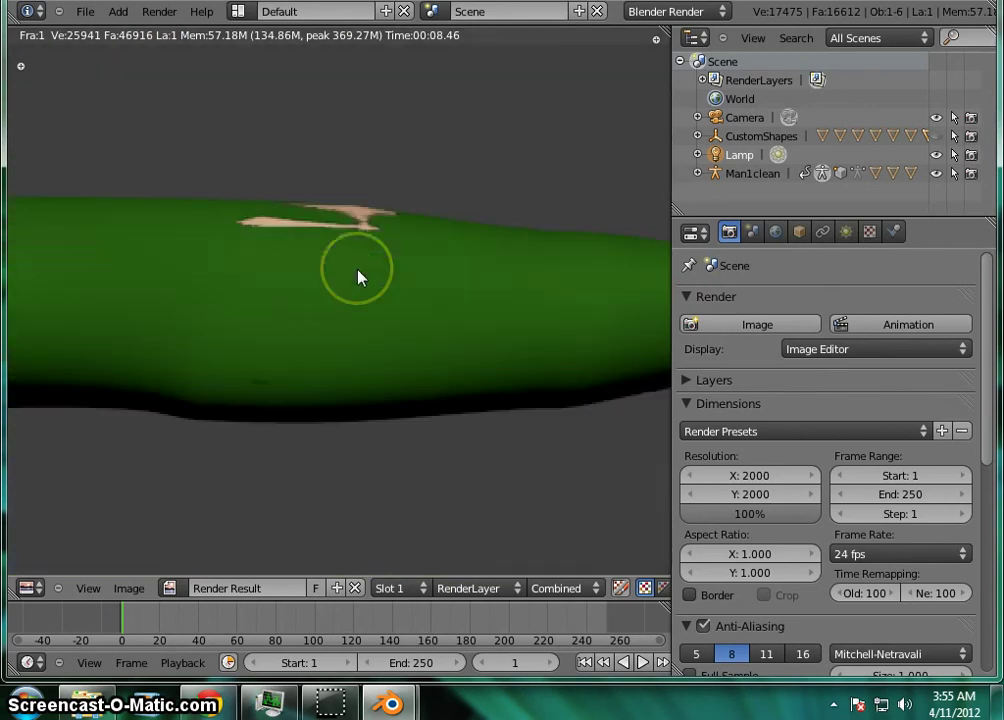
scroll(359, 276, down, 2)
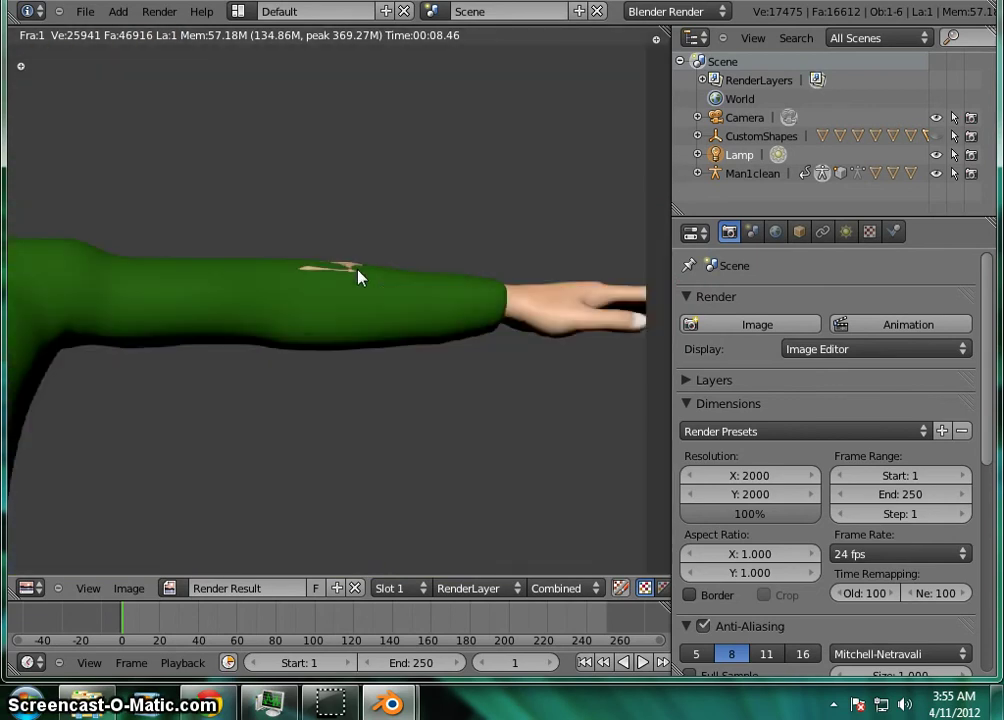
scroll(358, 276, down, 4)
scroll(344, 286, up, 5)
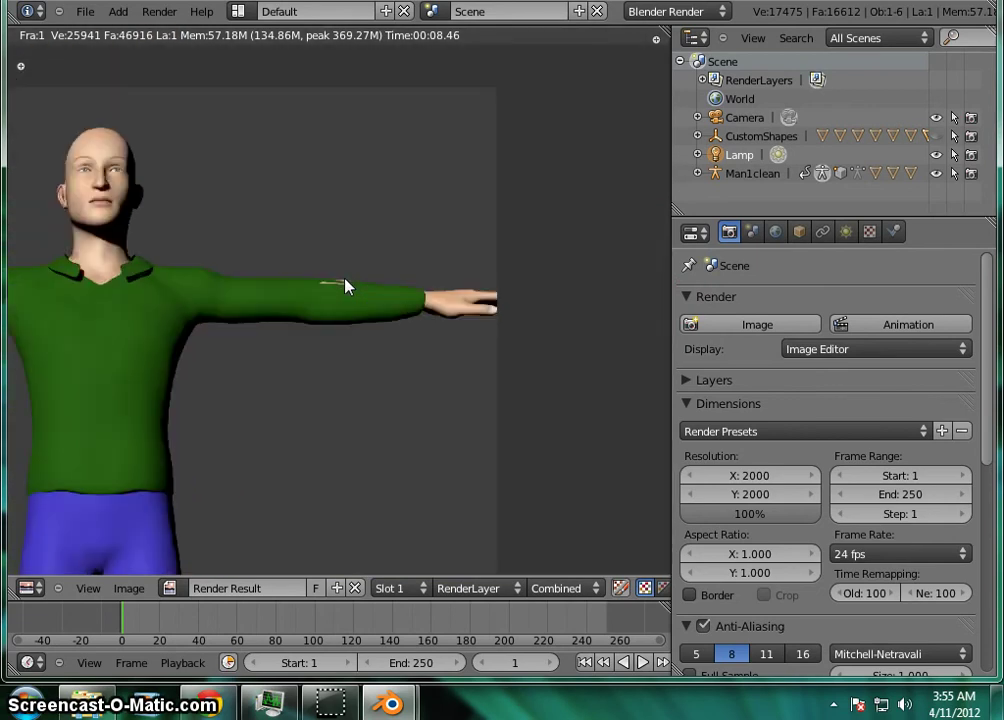
scroll(344, 286, down, 3)
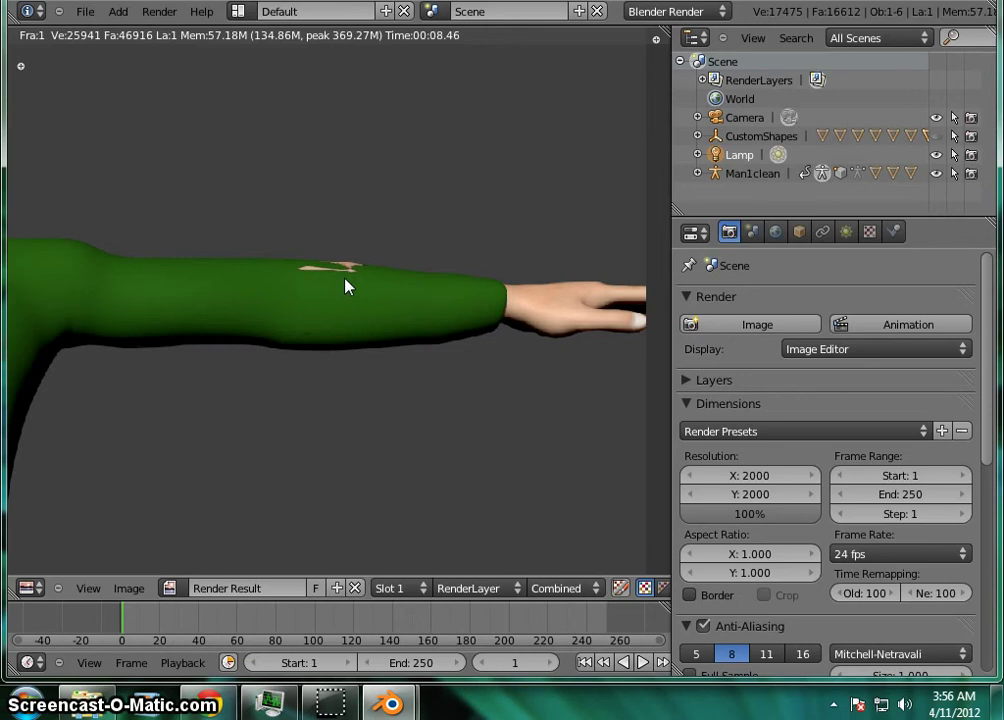
scroll(311, 249, down, 5)
scroll(80, 275, down, 2)
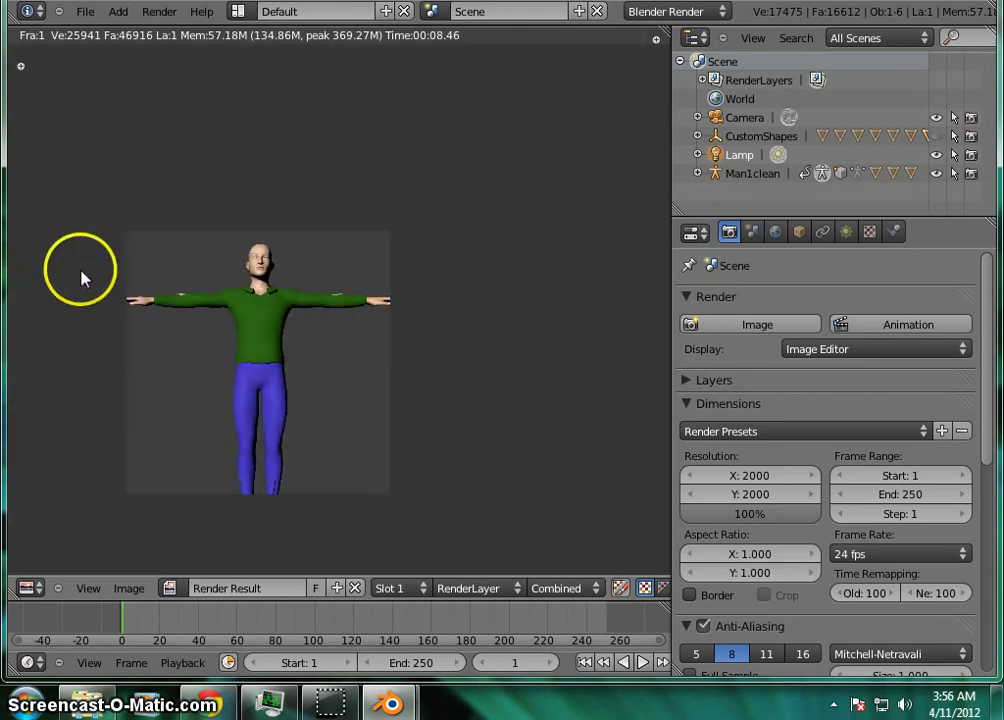
scroll(81, 278, up, 4)
middle_drag(172, 289, 262, 256)
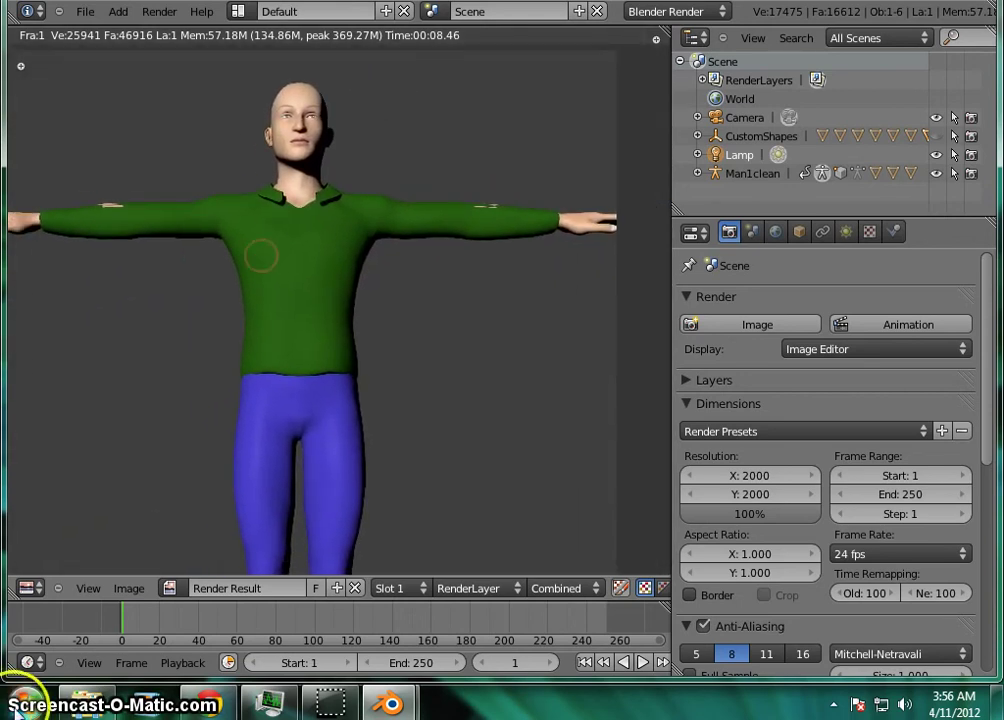
Switch from the render result back to the 3D view and put the Man1clean rig in Pose Mode.
click(30, 588)
click(36, 572)
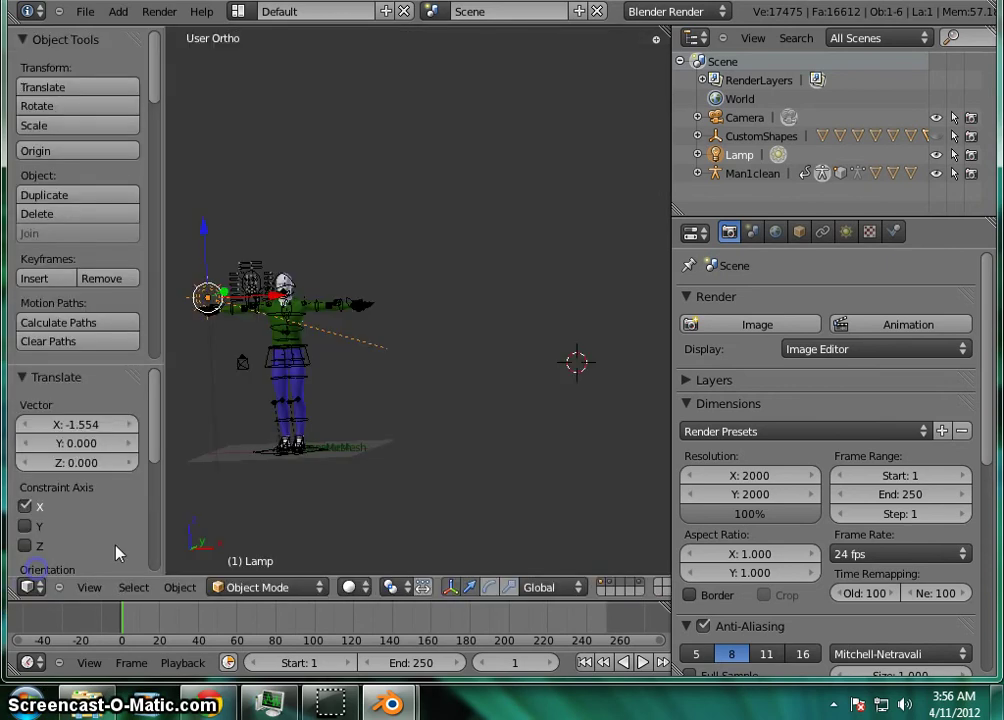
middle_drag(452, 445, 399, 421)
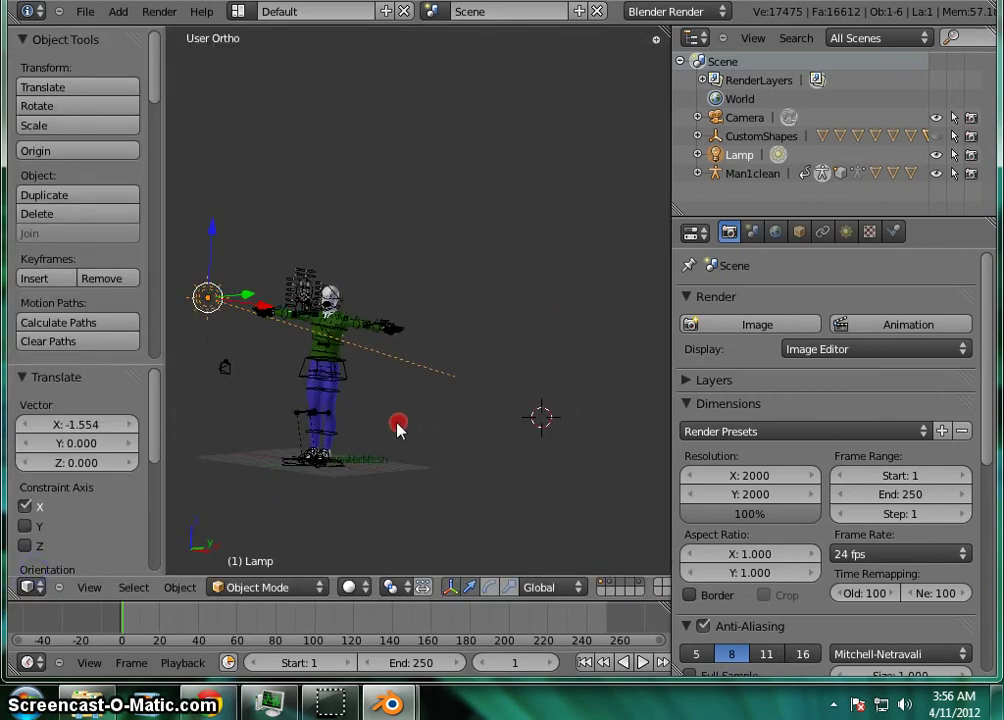
right_click(316, 376)
key(ctrl+Tab)
right_click(385, 465)
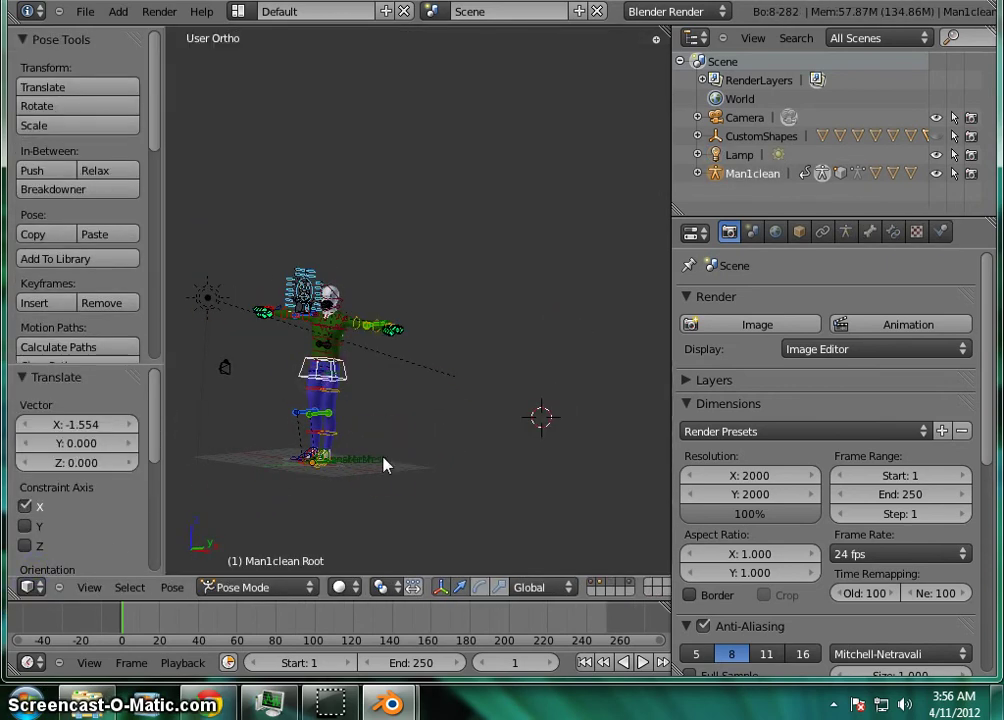
key(Home)
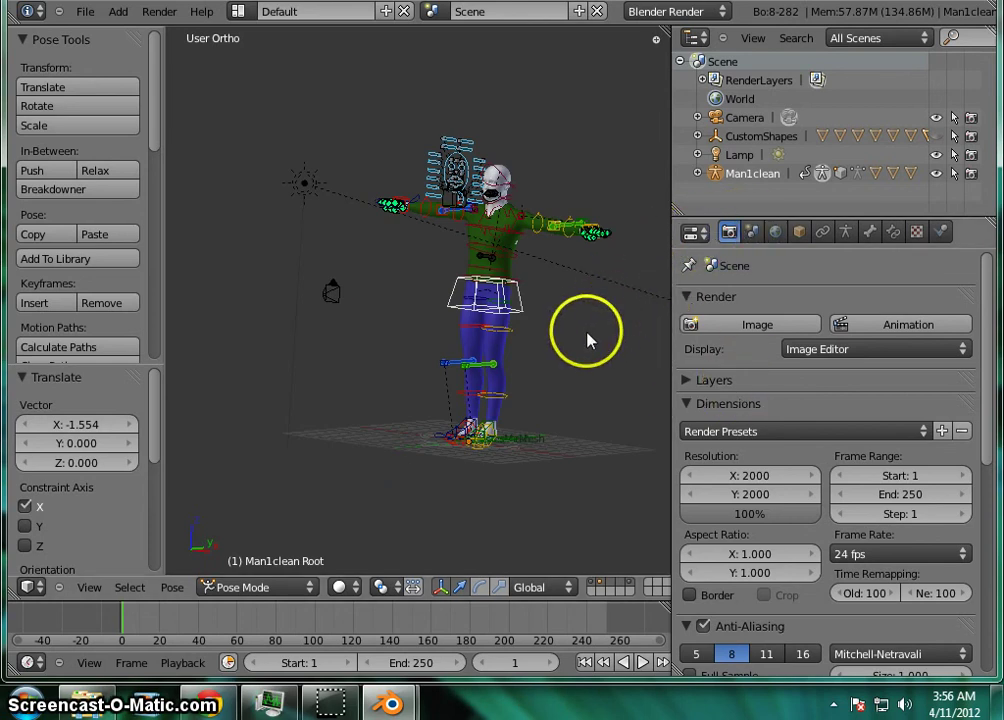
right_drag(587, 341, 560, 332)
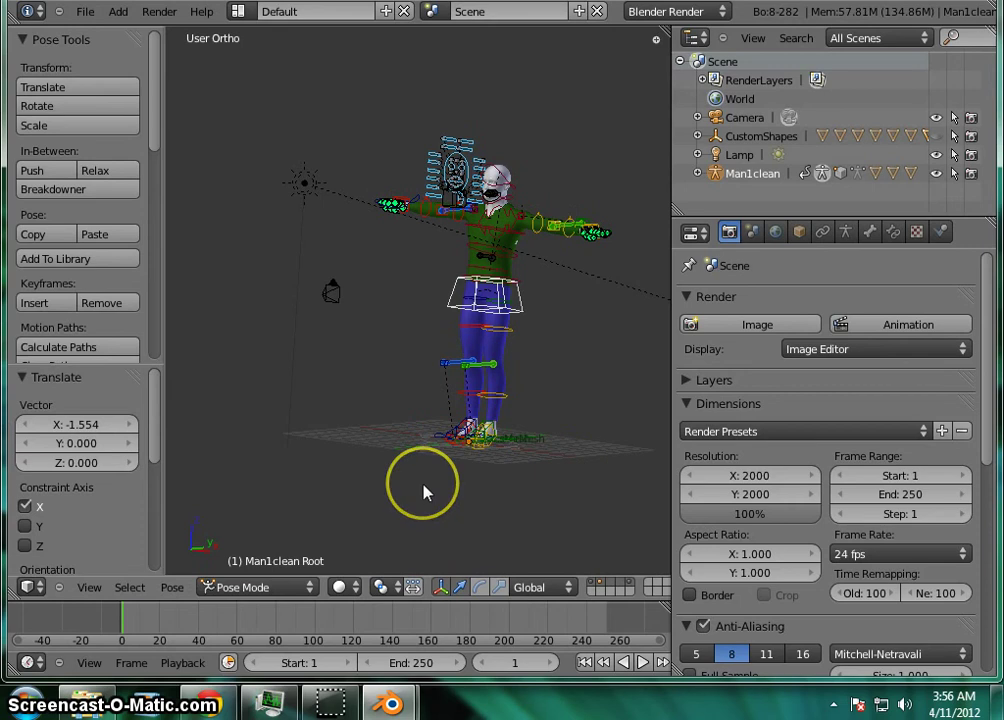
Display the scene as wireframe and select the character's sweater mesh in Object Mode.
key(z)
scroll(486, 274, up, 8)
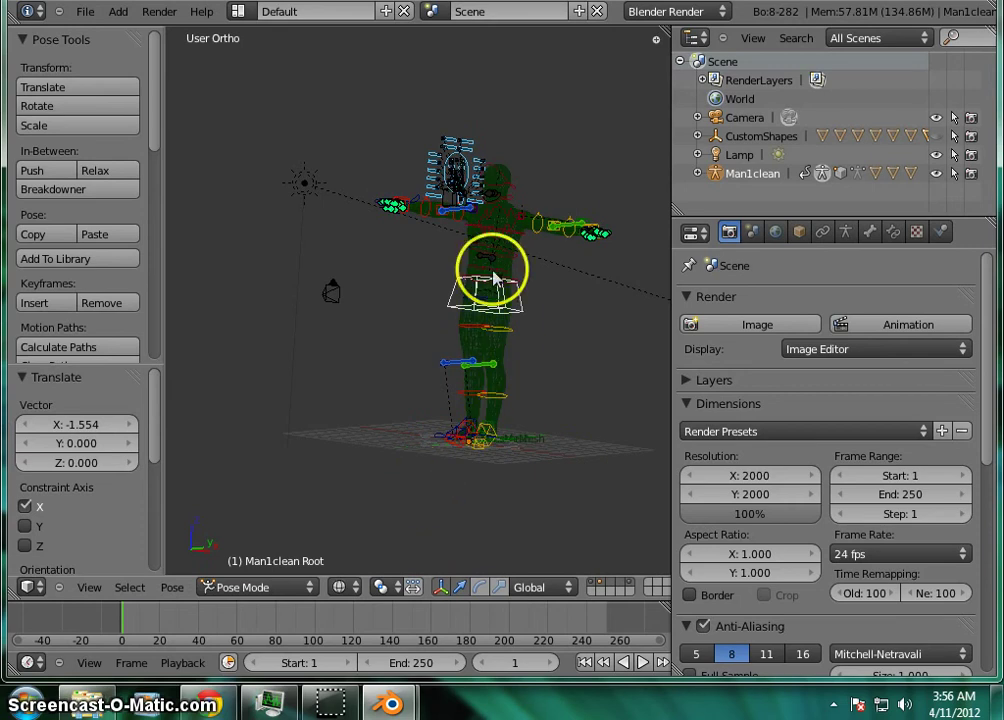
scroll(400, 300, down, 5)
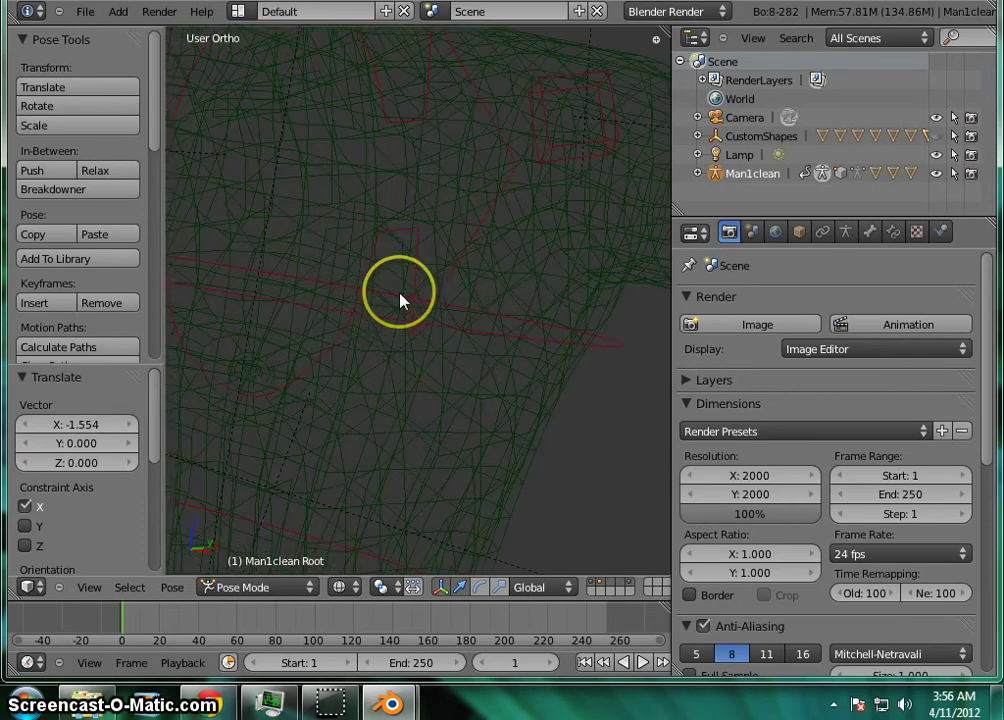
right_drag(419, 347, 441, 298)
scroll(361, 290, down, 4)
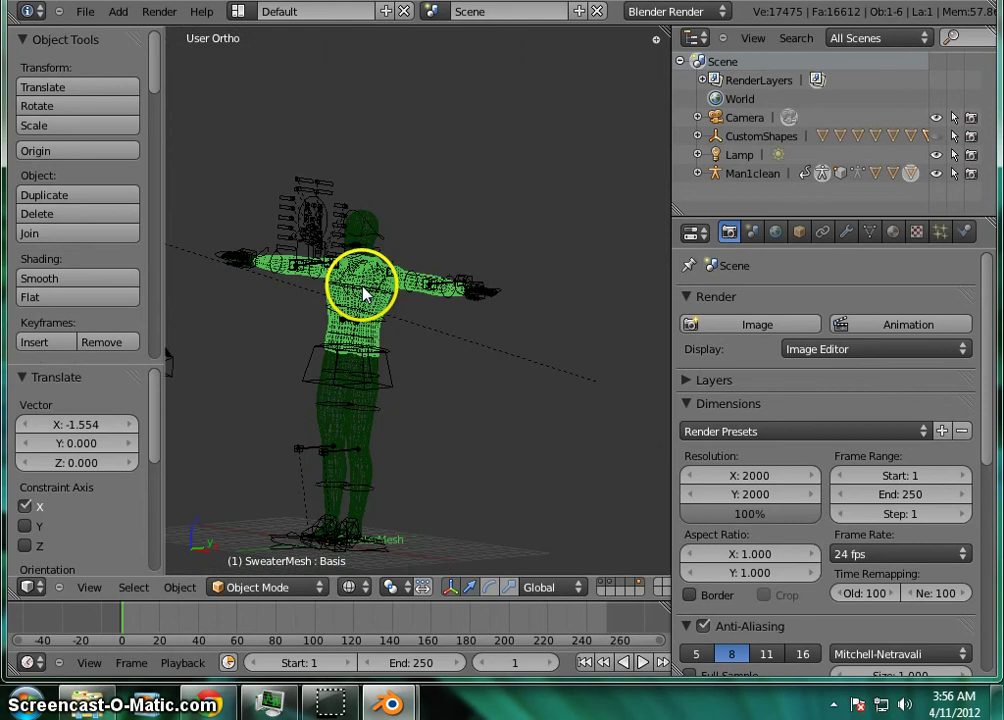
Examine the wireframe of the sweater at the elbow, collar and torso against the body beneath, and of the trouser legs.
scroll(363, 293, up, 10)
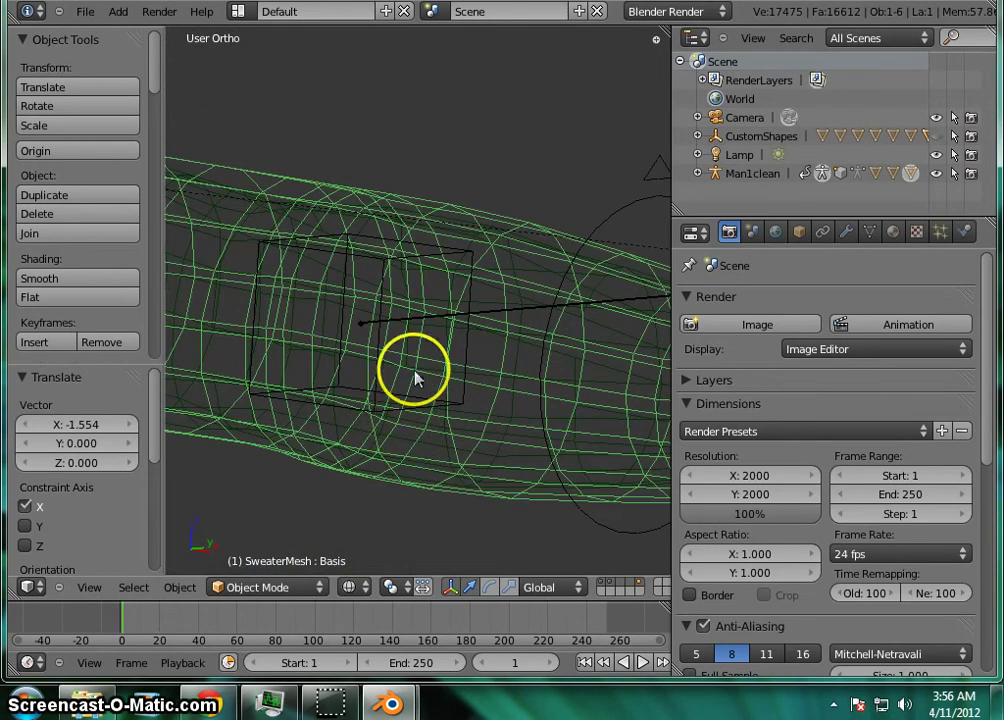
scroll(415, 378, down, 10)
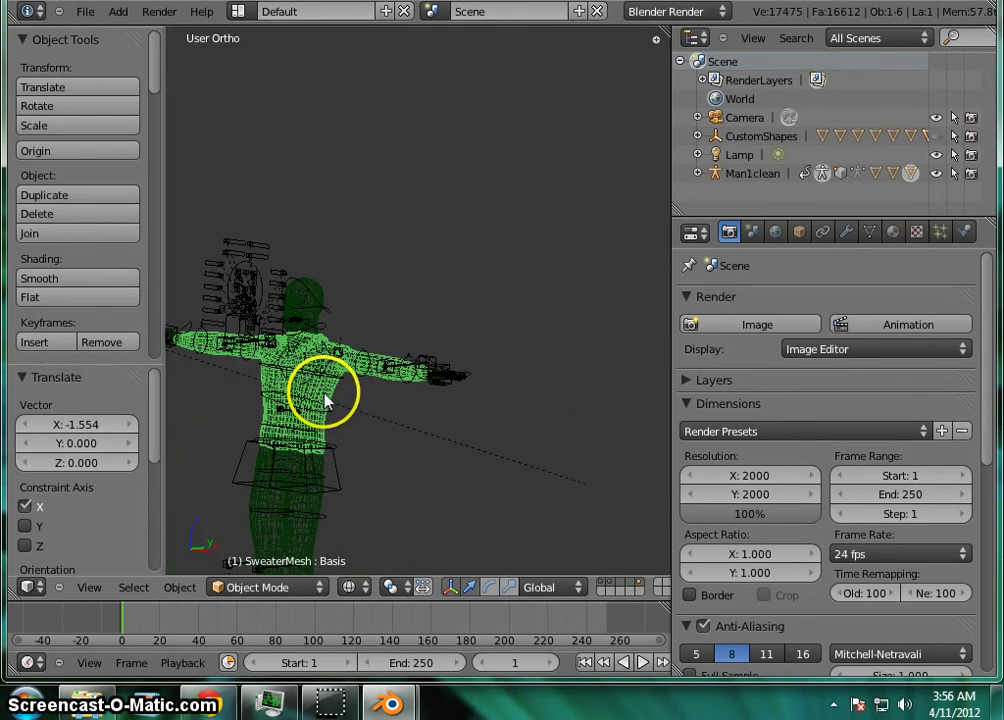
scroll(325, 400, up, 10)
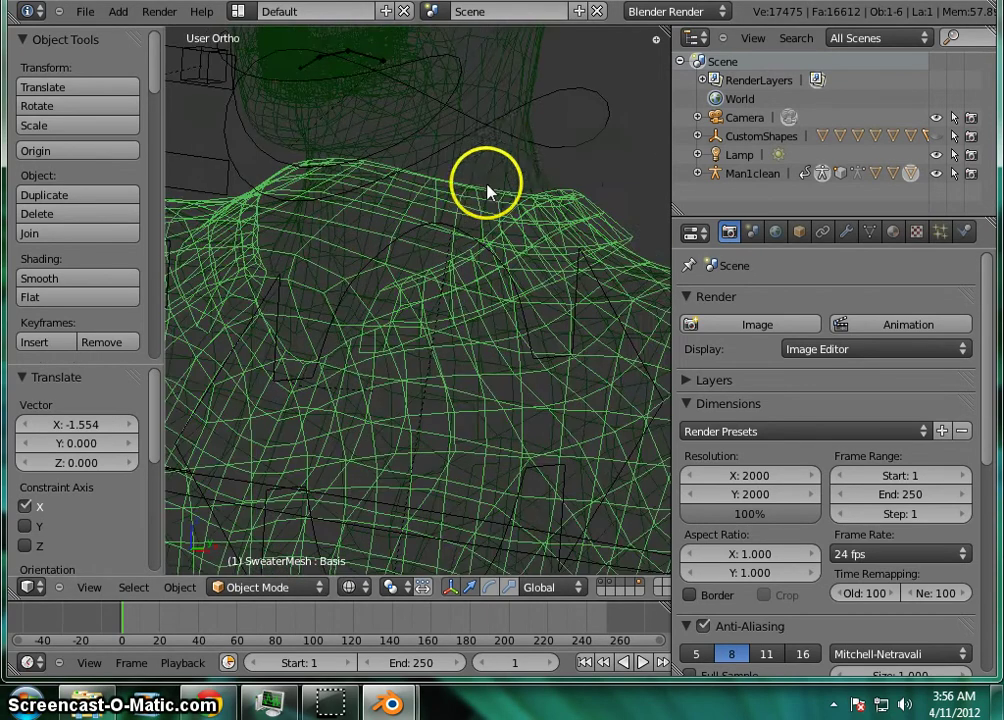
scroll(507, 164, up, 6)
scroll(507, 164, down, 2)
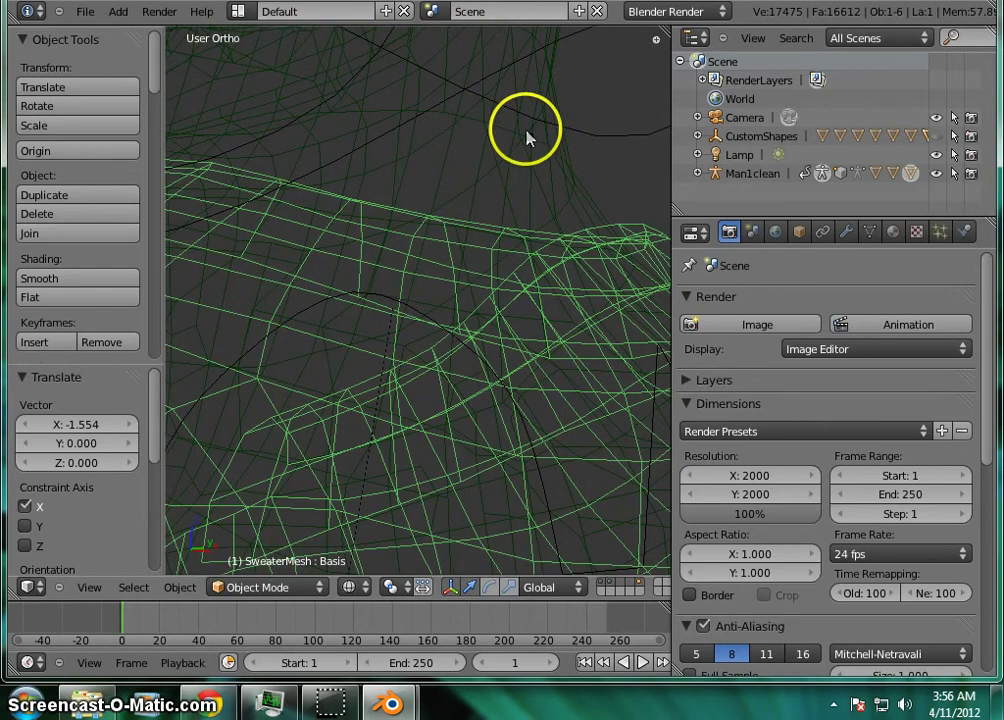
scroll(444, 128, down, 4)
scroll(420, 85, down, 8)
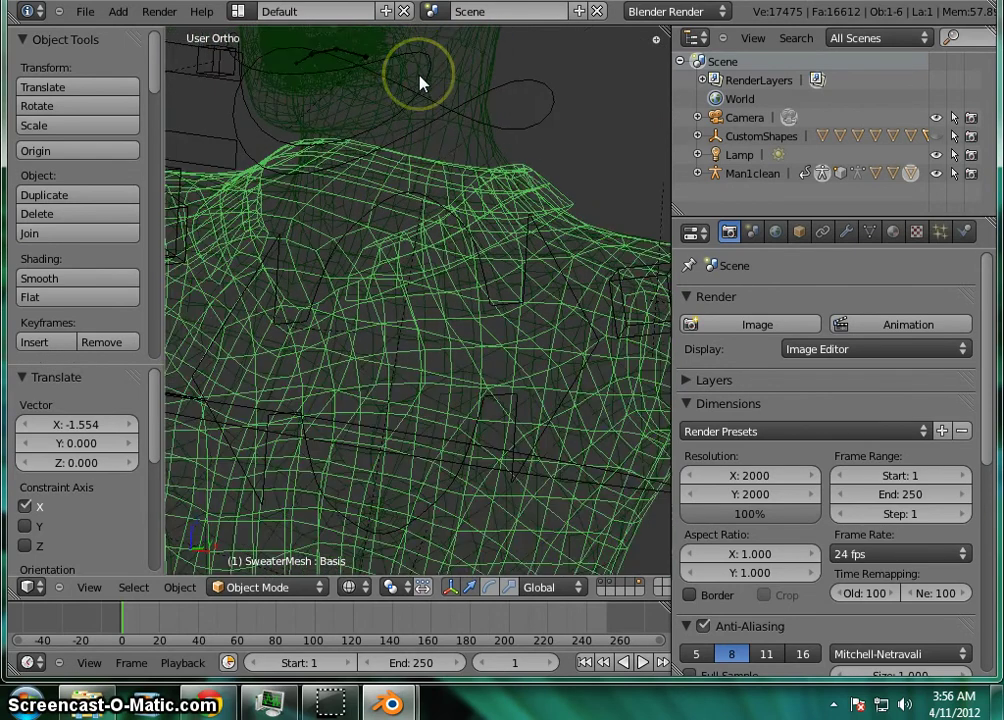
scroll(410, 230, up, 10)
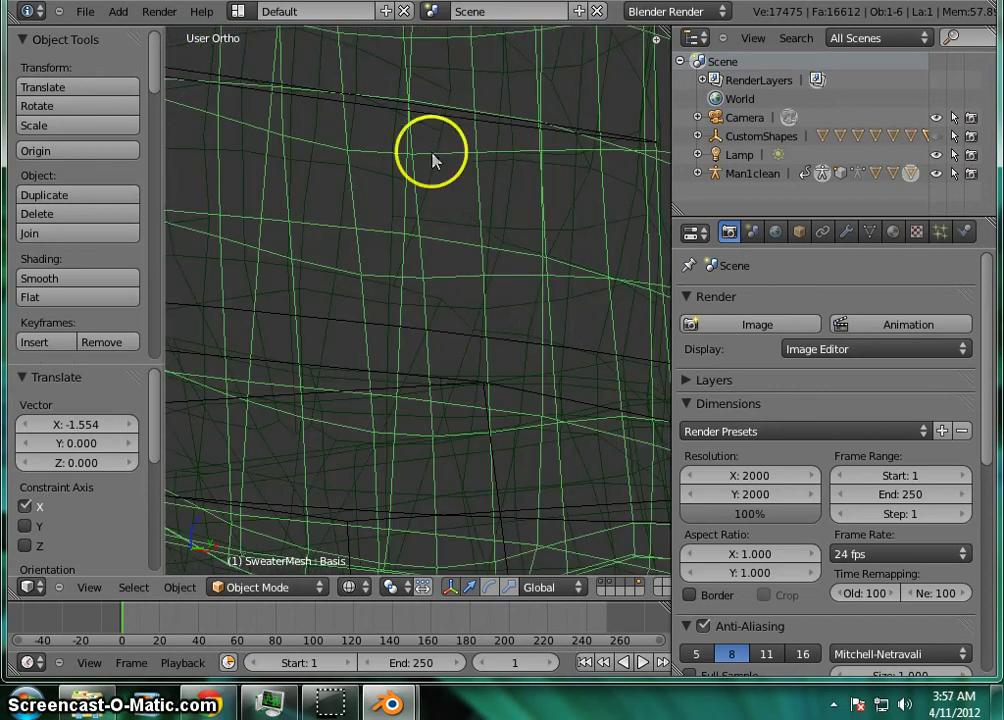
scroll(453, 218, down, 3)
scroll(453, 218, down, 8)
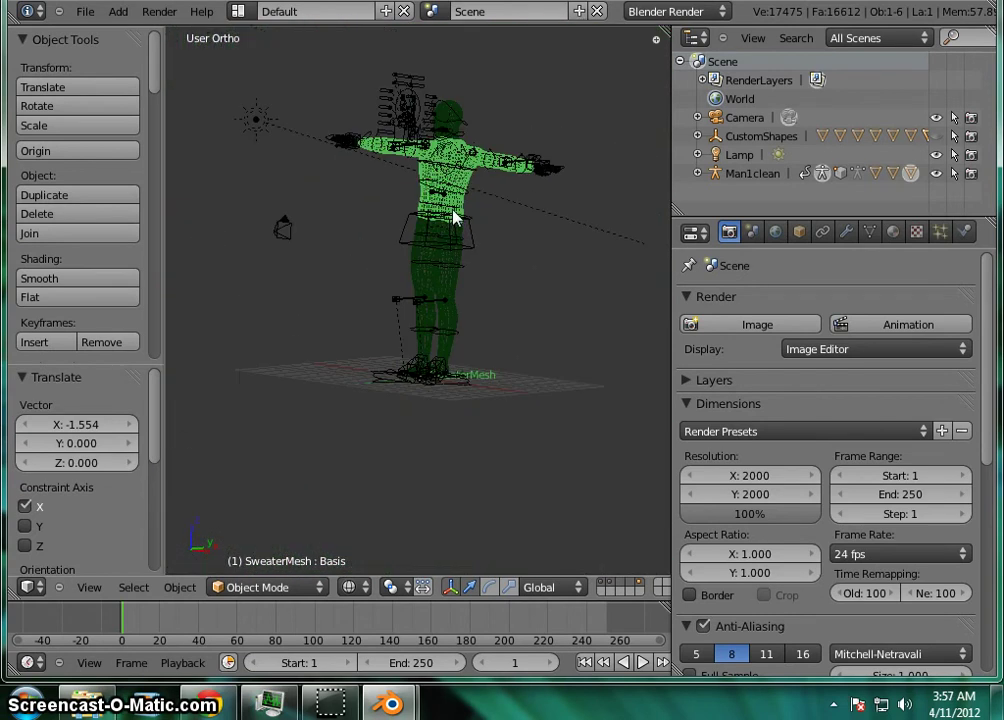
scroll(573, 92, up, 7)
scroll(410, 230, up, 6)
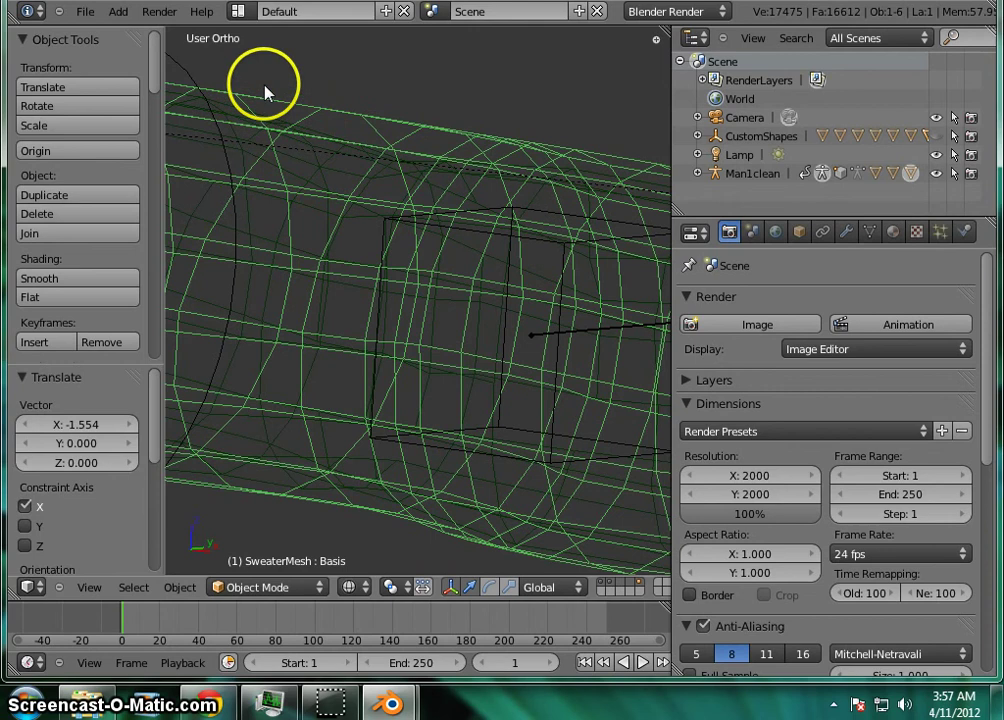
scroll(391, 290, down, 4)
scroll(391, 290, down, 14)
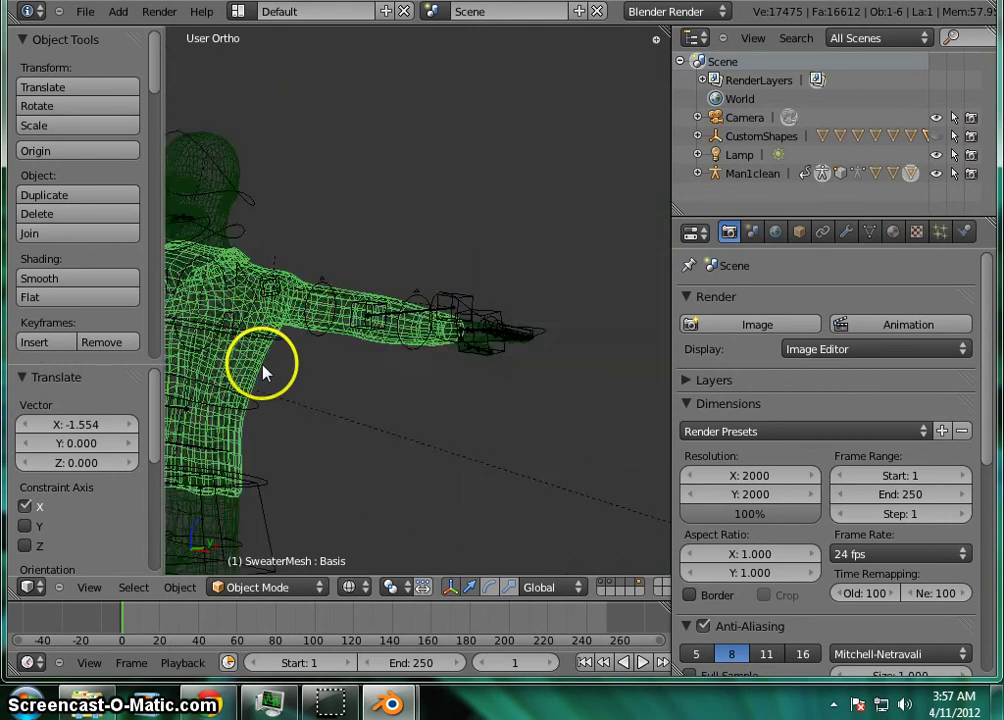
scroll(303, 410, up, 5)
scroll(302, 404, up, 4)
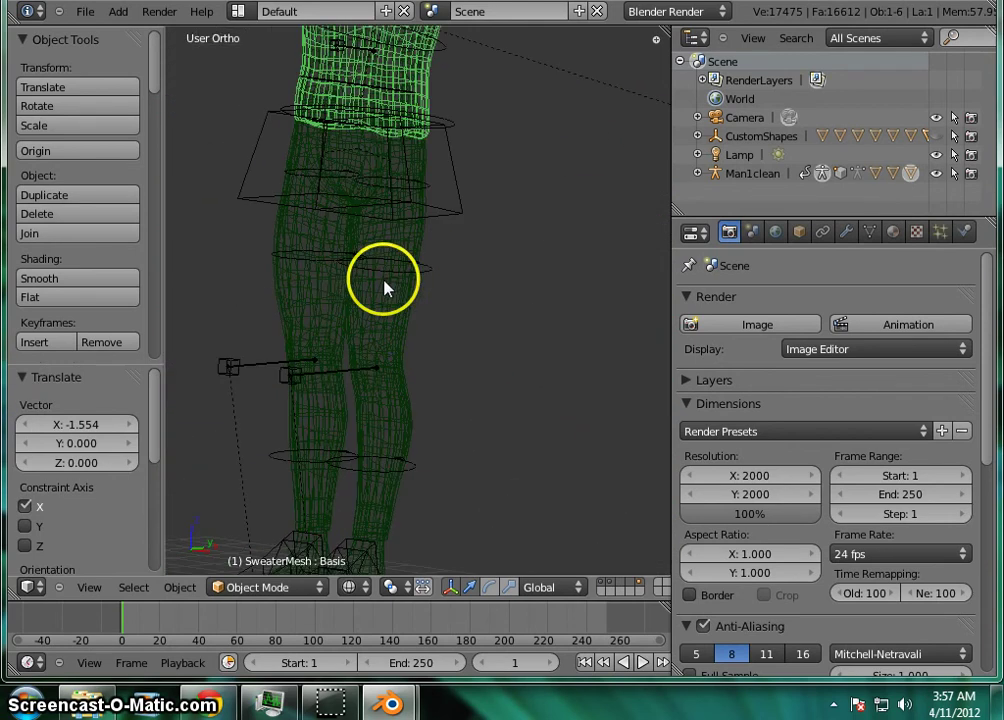
Try to pick the trouser mesh directly on the character's legs in the 3D view.
right_click(384, 282)
scroll(432, 278, down, 5)
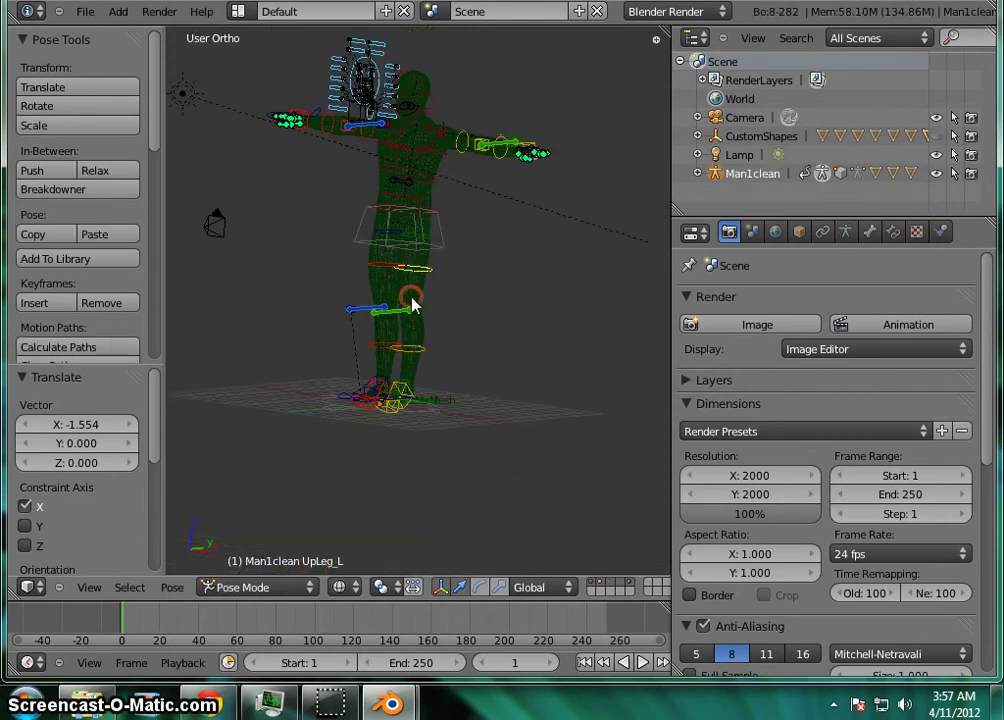
right_click(412, 290)
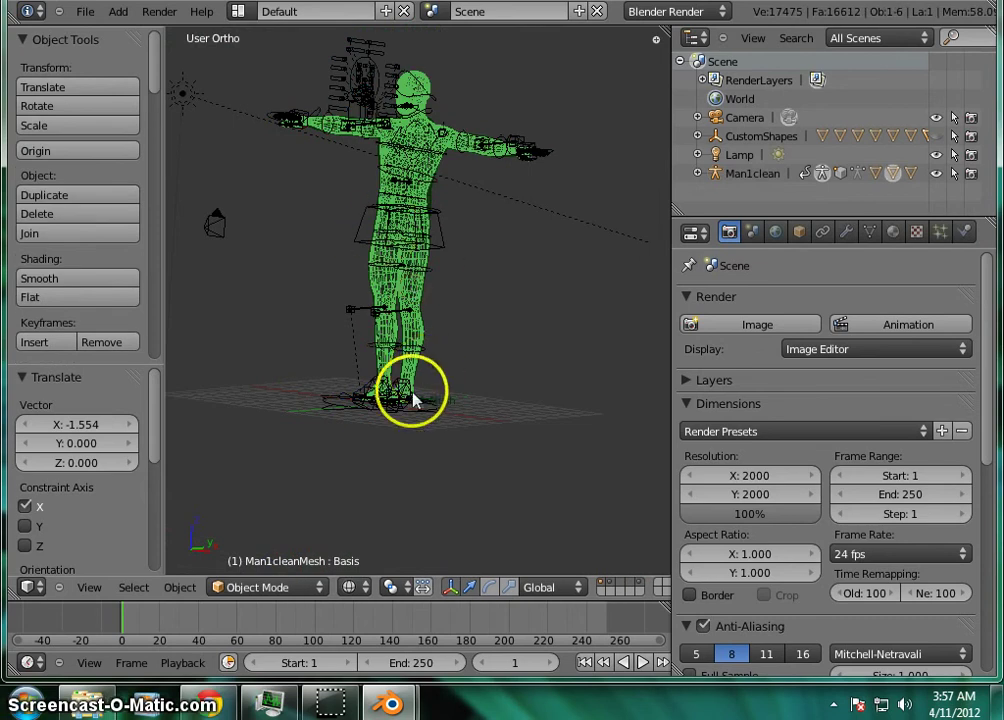
right_click(370, 270)
right_click(378, 288)
click(377, 282)
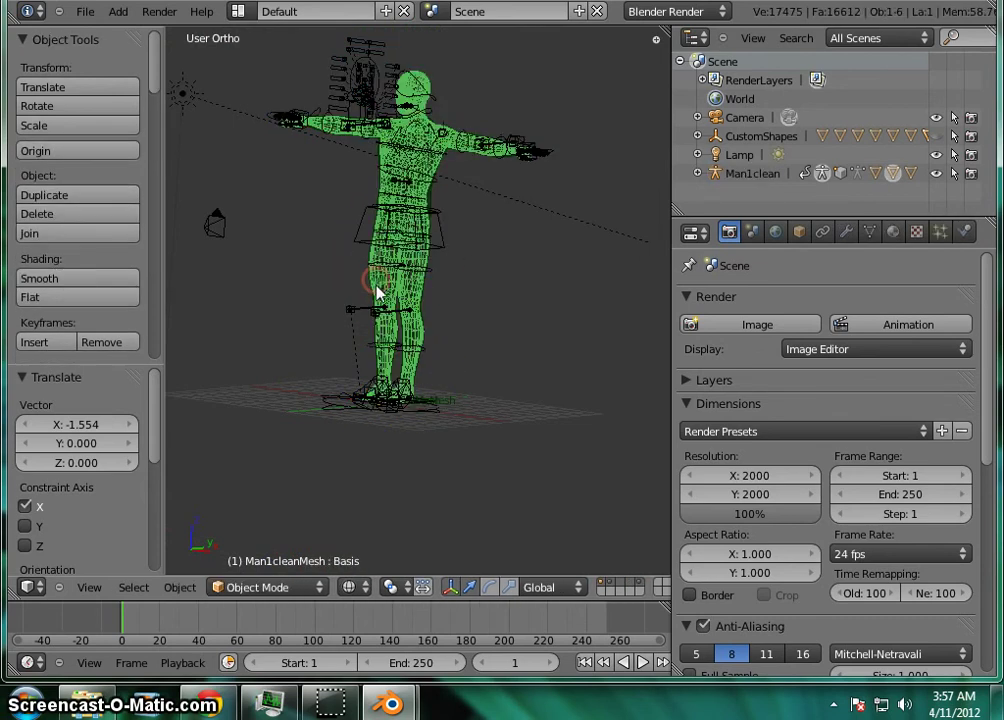
Expand the Man1clean hierarchy in the outliner and select JeansMesh, SweaterMesh and finally Man1cleanMesh in turn.
click(698, 175)
scroll(755, 165, down, 3)
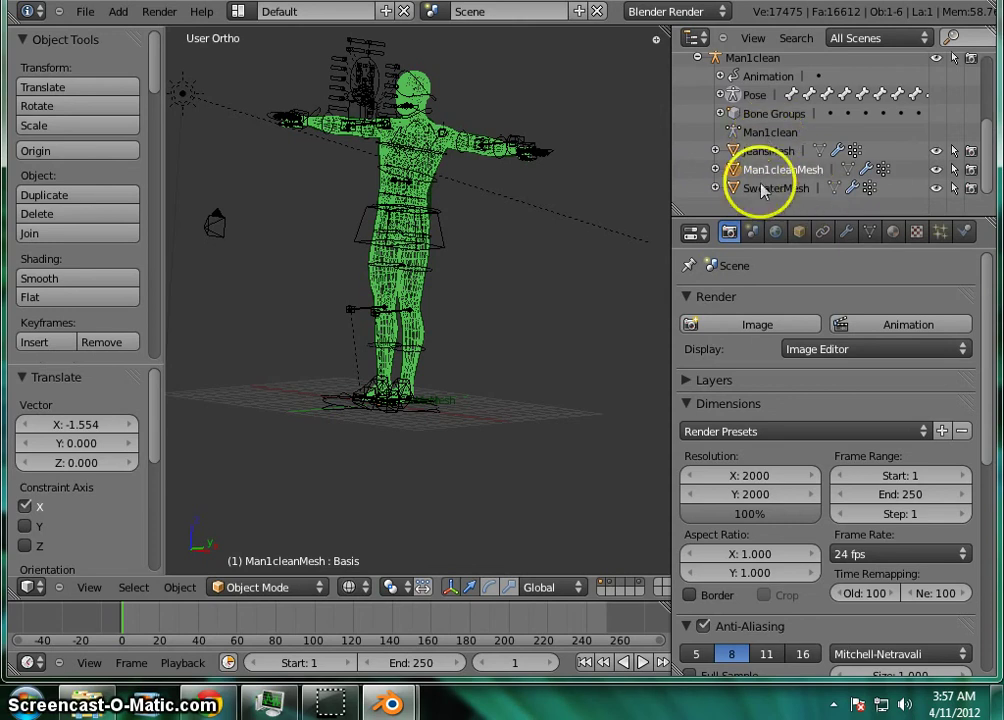
click(745, 150)
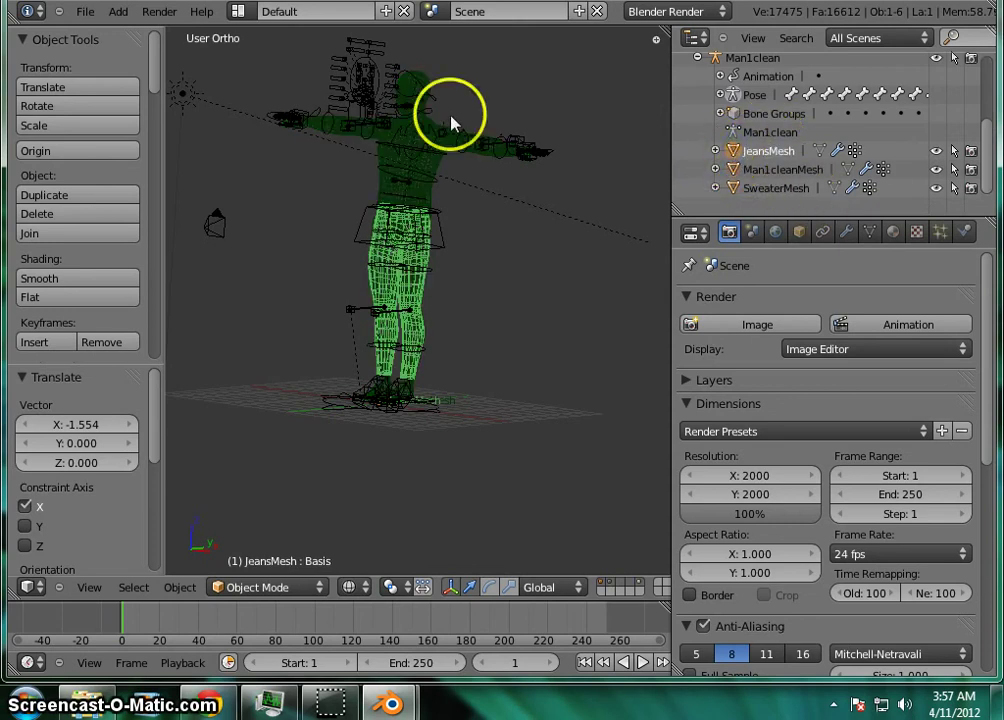
click(733, 190)
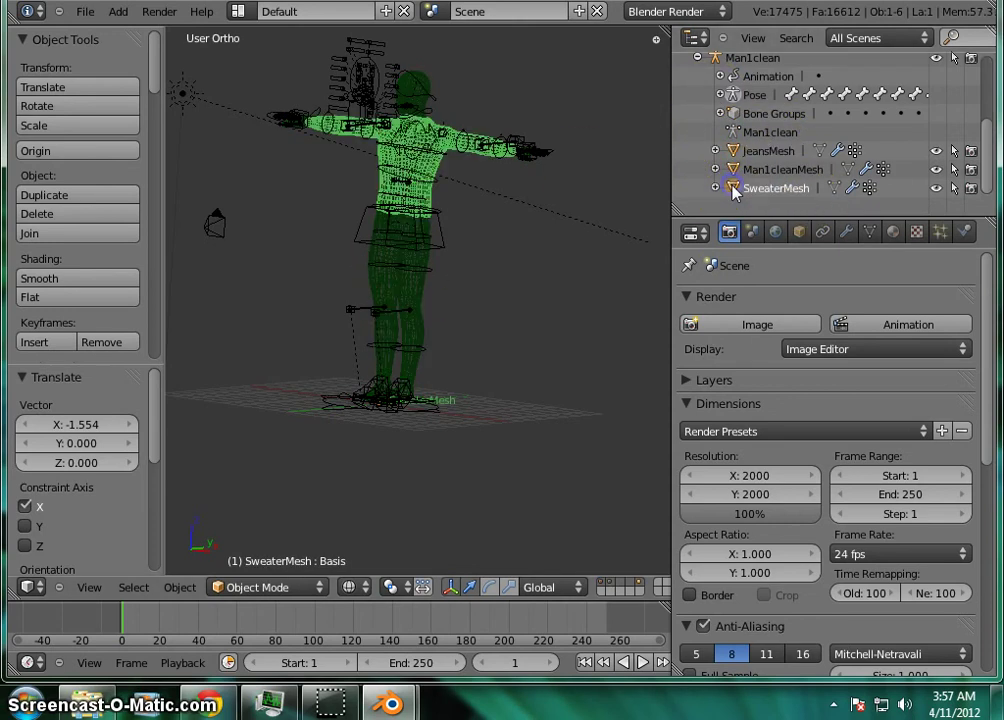
click(731, 170)
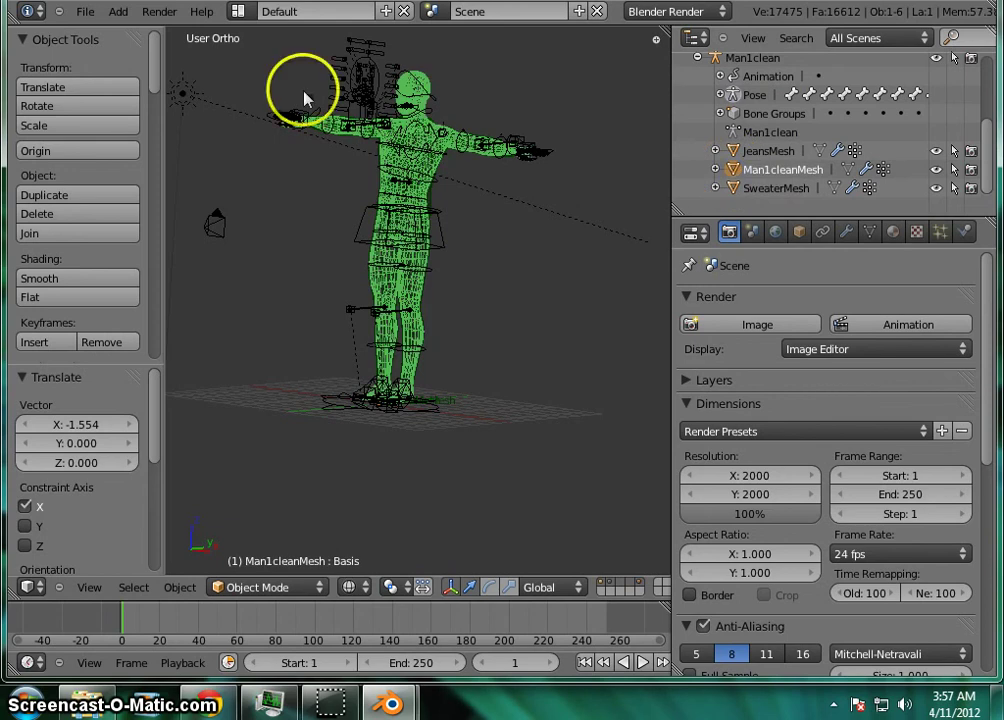
Examine the body mesh's wireframe from the front around the hips, thighs and abdomen, against the clothing meshes.
middle_drag(578, 219, 338, 175)
mouse_move(447, 292)
middle_down()
mouse_move(513, 224)
mouse_move(215, 310)
mouse_move(332, 375)
mouse_move(369, 345)
mouse_move(383, 354)
mouse_move(357, 395)
mouse_move(316, 408)
mouse_move(343, 435)
mouse_move(388, 446)
mouse_move(381, 428)
middle_up()
scroll(343, 190, up, 11)
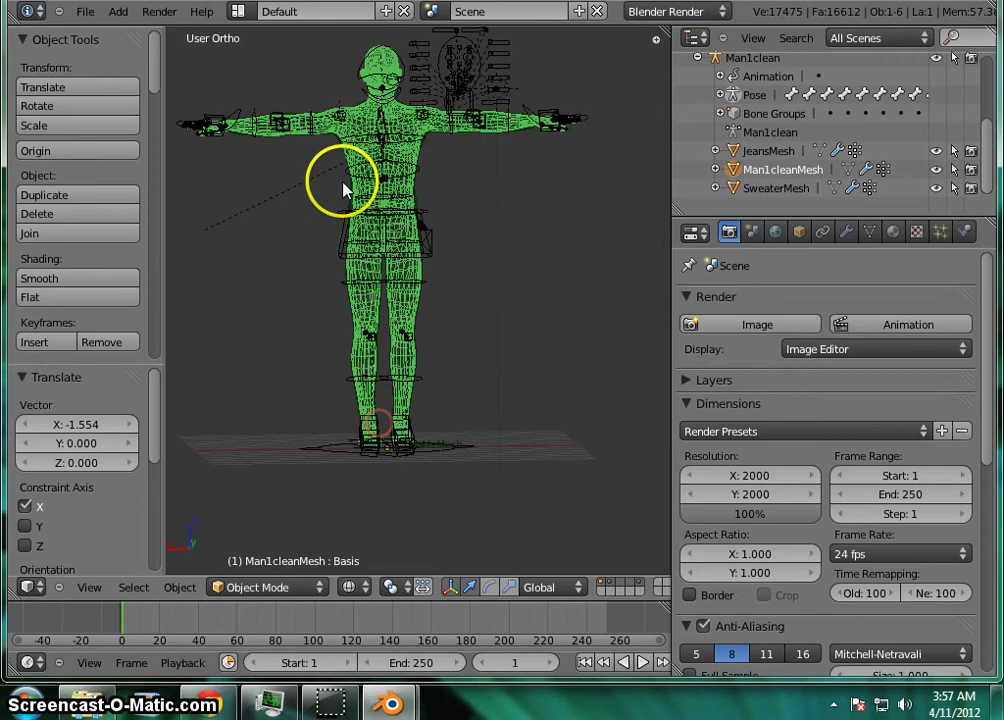
scroll(316, 322, down, 5)
scroll(251, 352, up, 5)
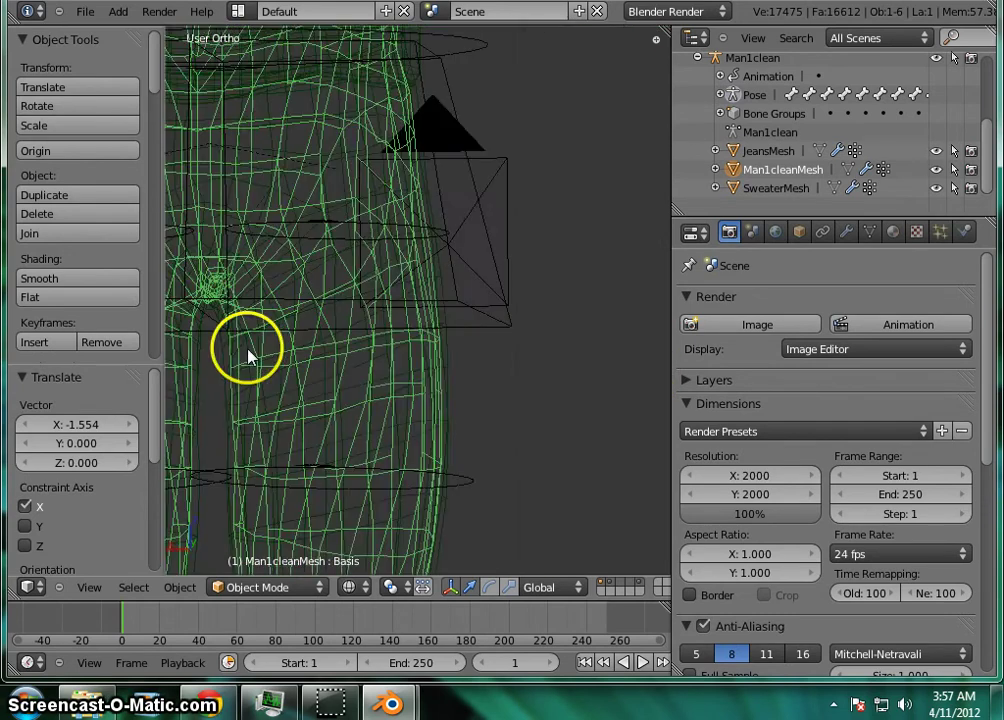
scroll(240, 365, down, 3)
scroll(538, 291, down, 5)
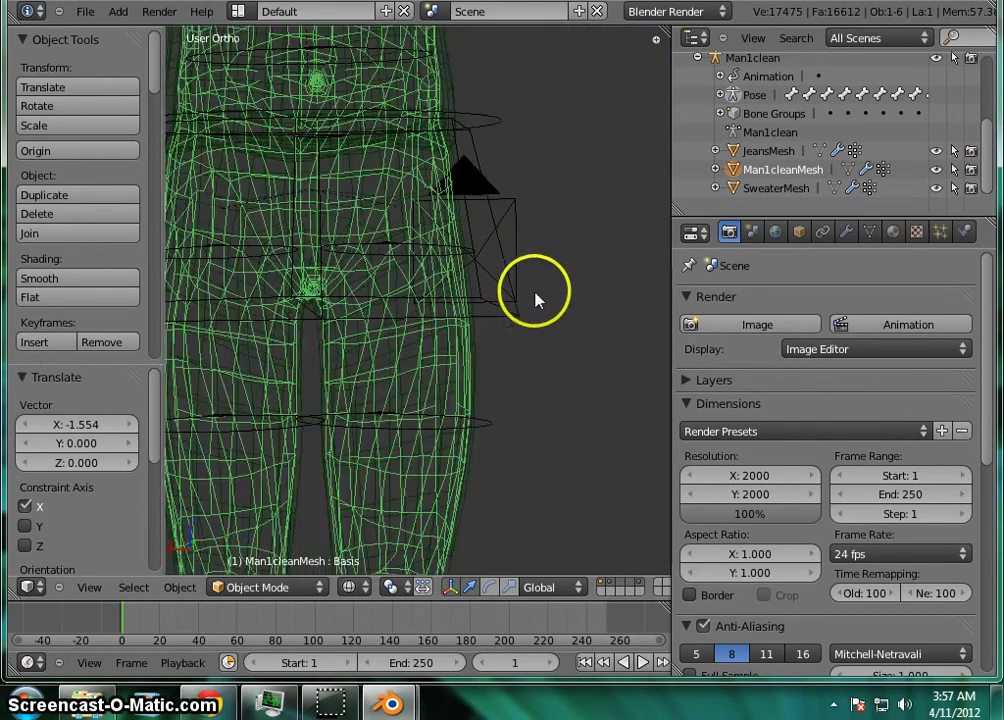
scroll(445, 140, up, 7)
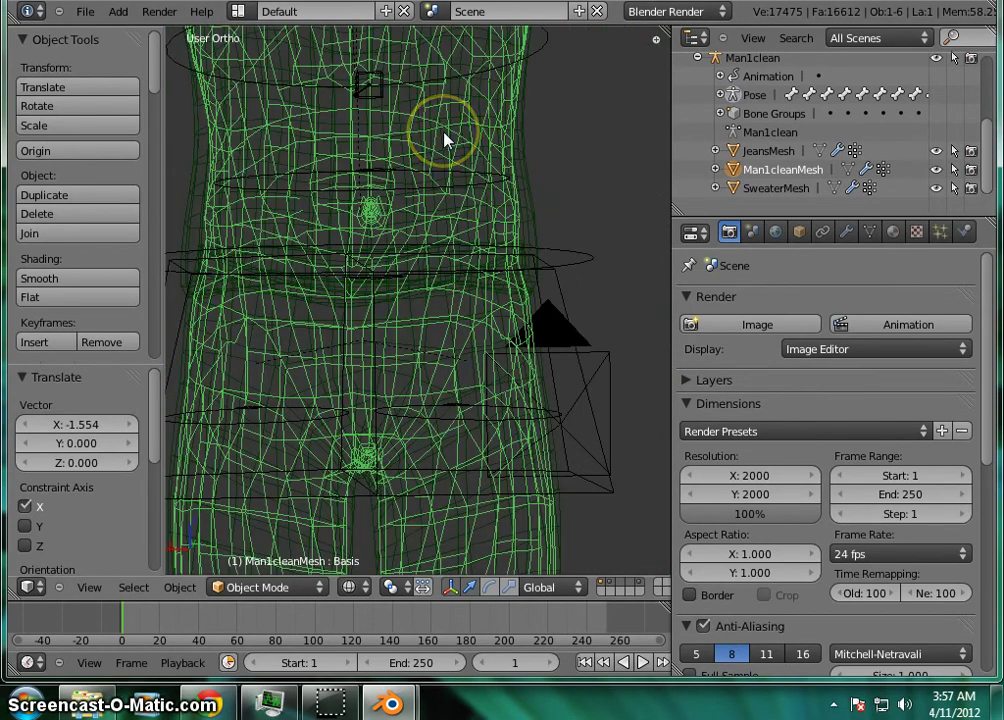
scroll(445, 140, up, 5)
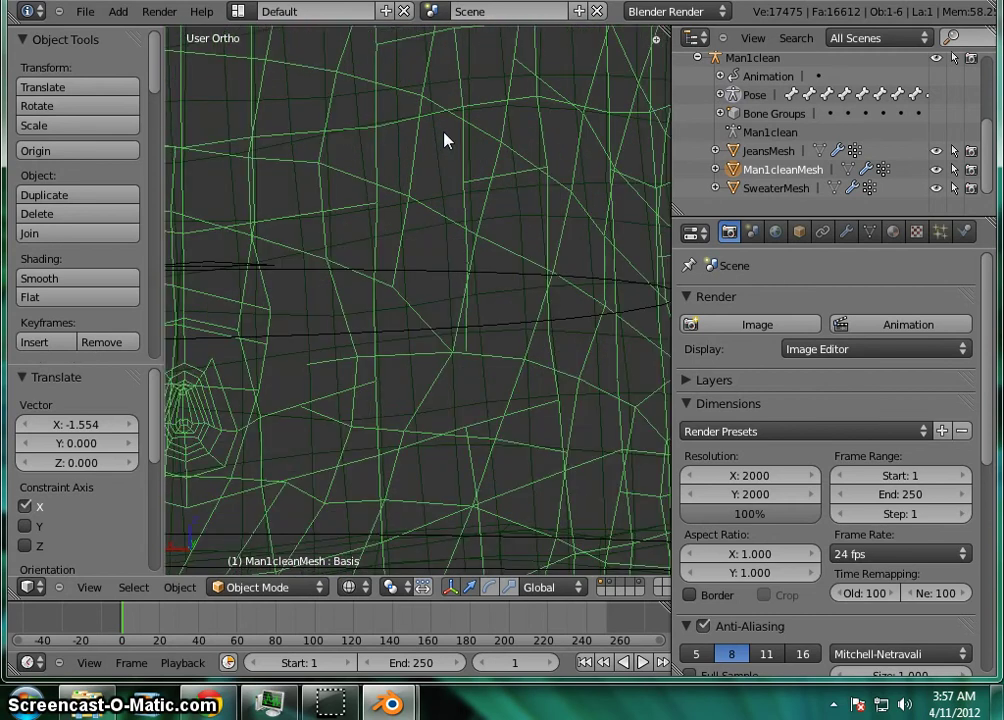
scroll(500, 178, down, 5)
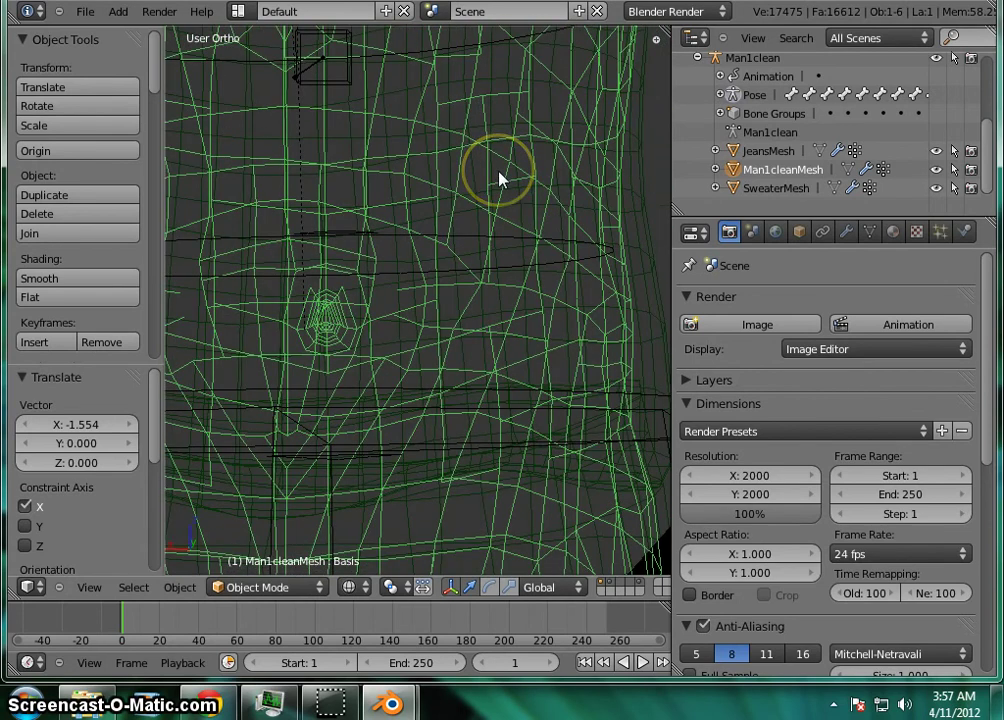
scroll(500, 178, down, 8)
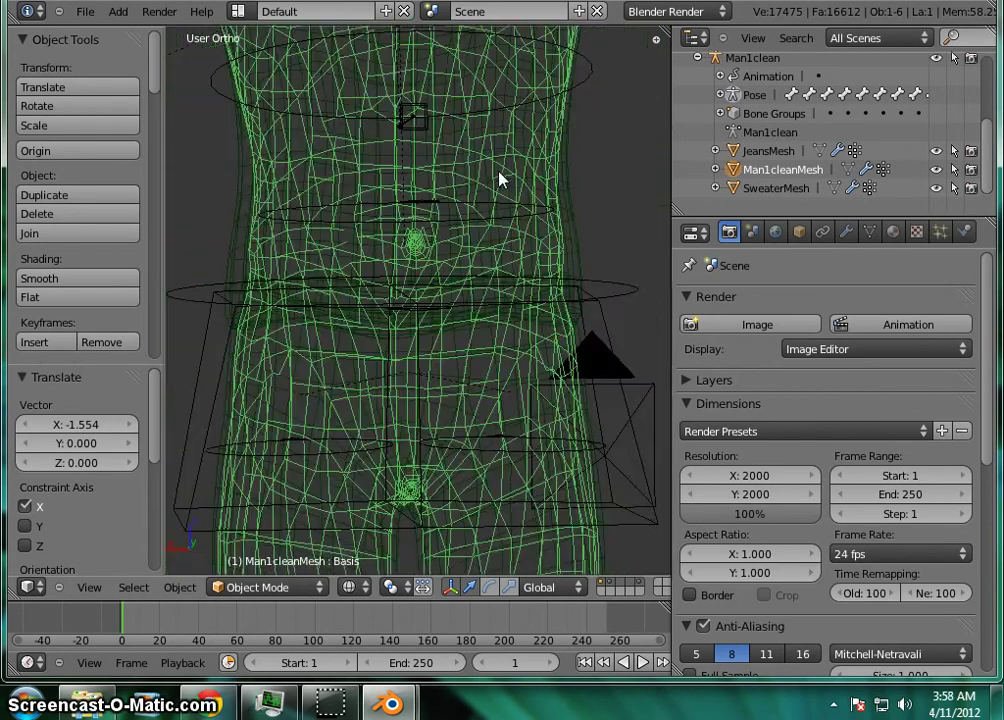
Examine the body mesh's wireframe at the face, mouth, neck and chest, and compare it with the whole figure.
scroll(403, 157, up, 10)
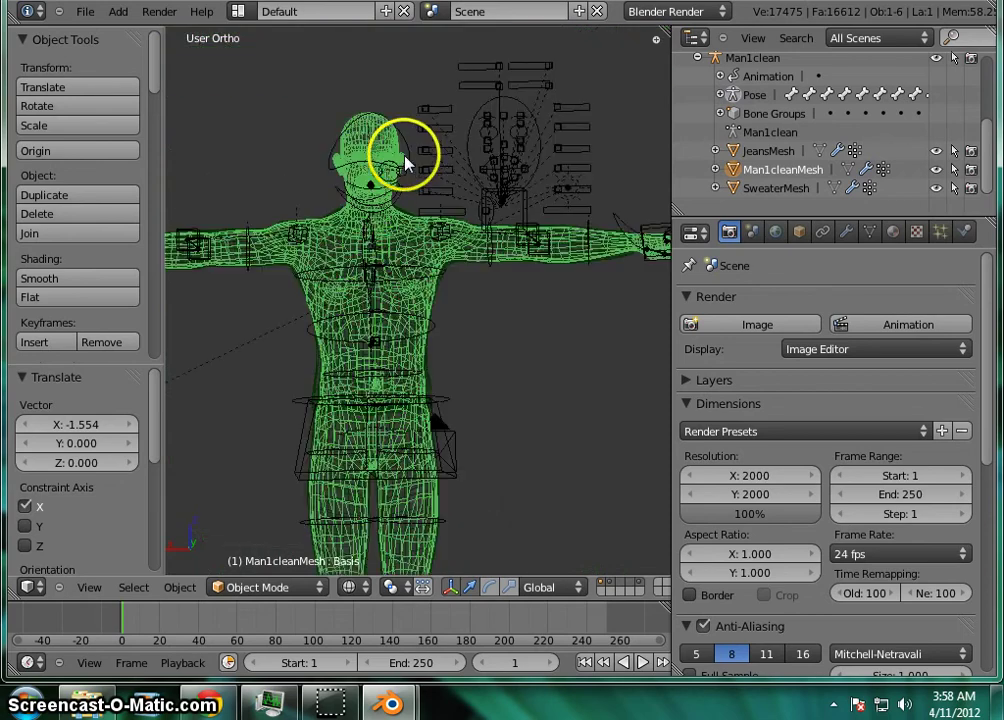
scroll(210, 132, up, 6)
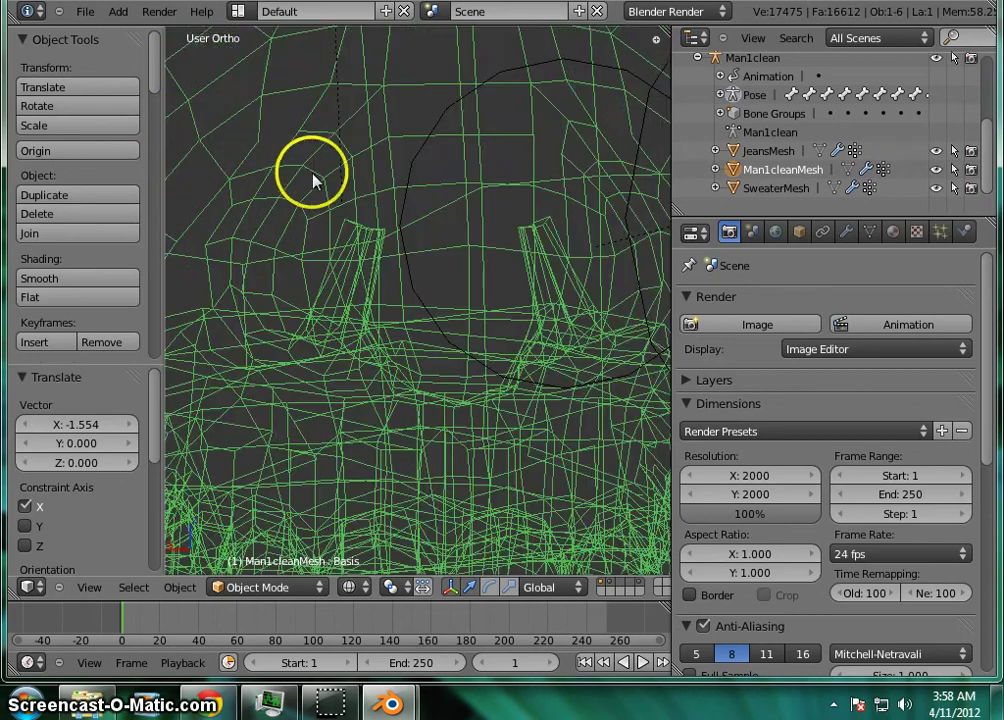
scroll(381, 249, down, 4)
scroll(380, 183, up, 3)
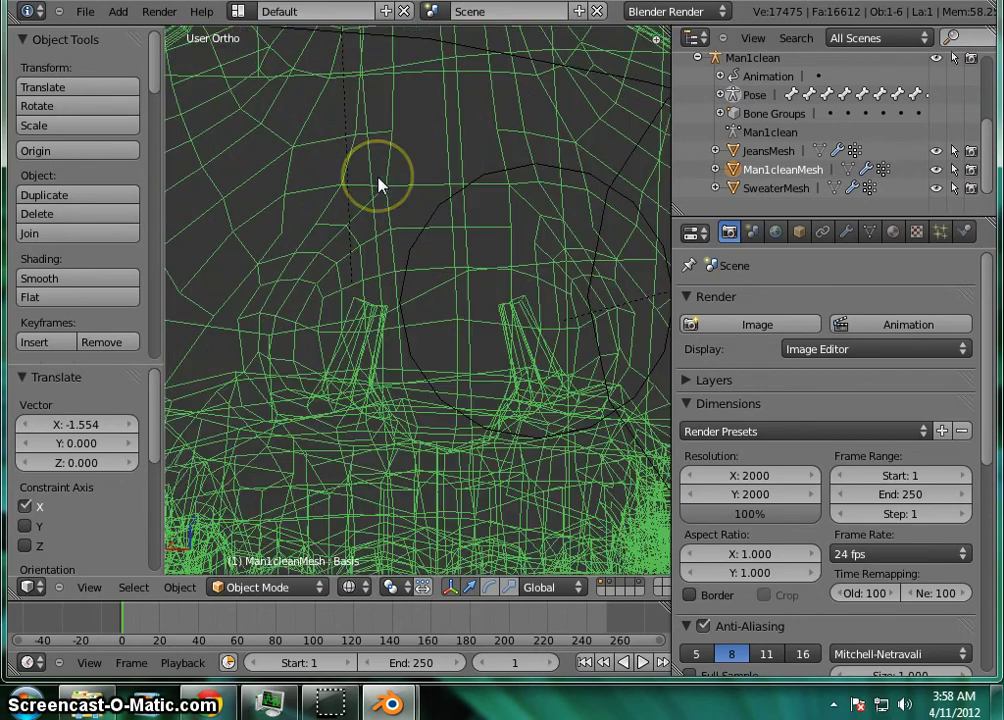
scroll(380, 183, down, 2)
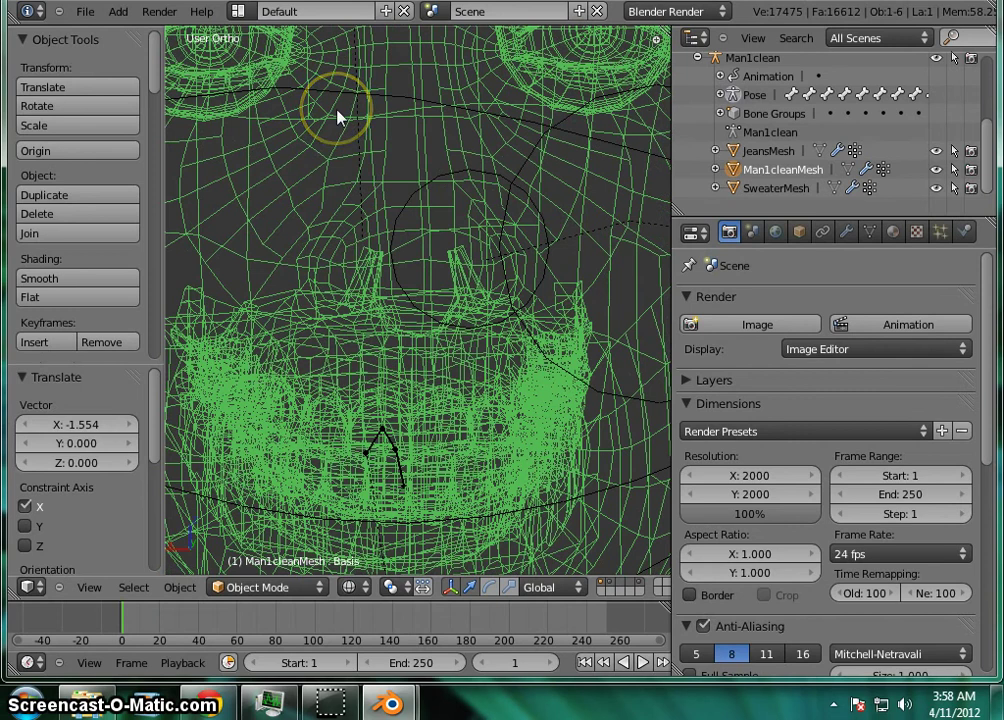
scroll(337, 117, down, 5)
scroll(376, 204, down, 2)
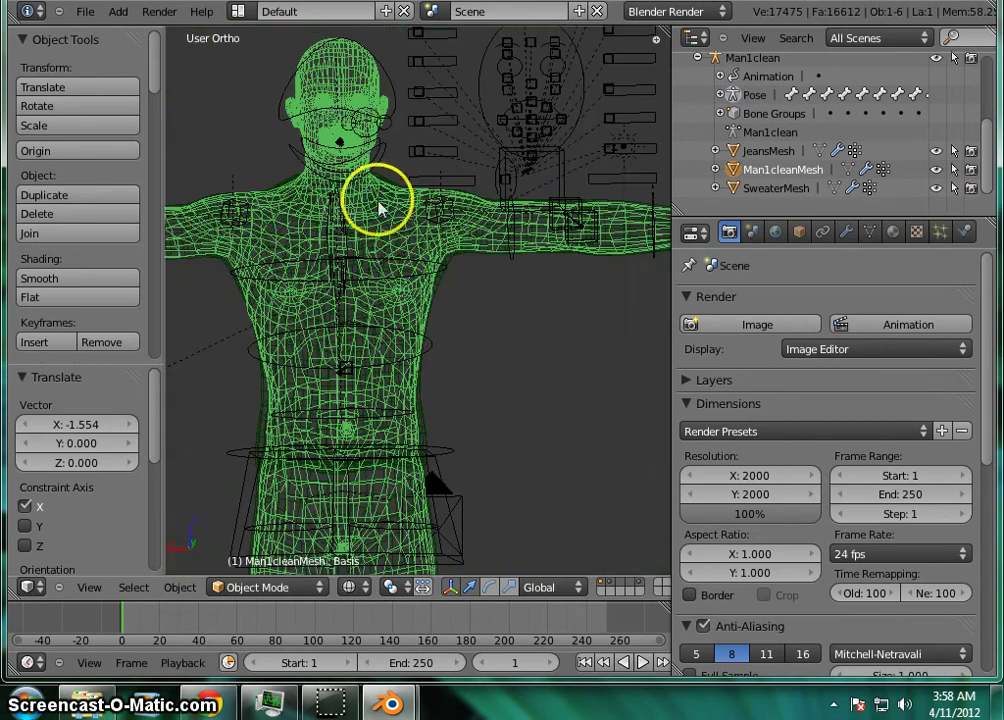
scroll(385, 215, up, 7)
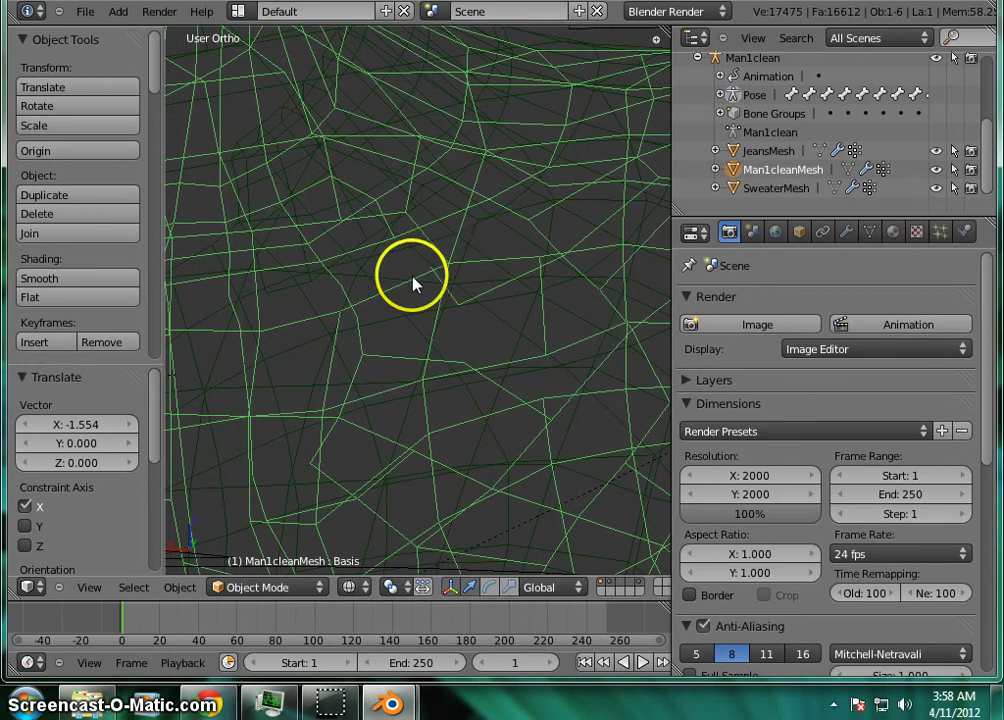
scroll(415, 282, down, 5)
scroll(316, 186, down, 4)
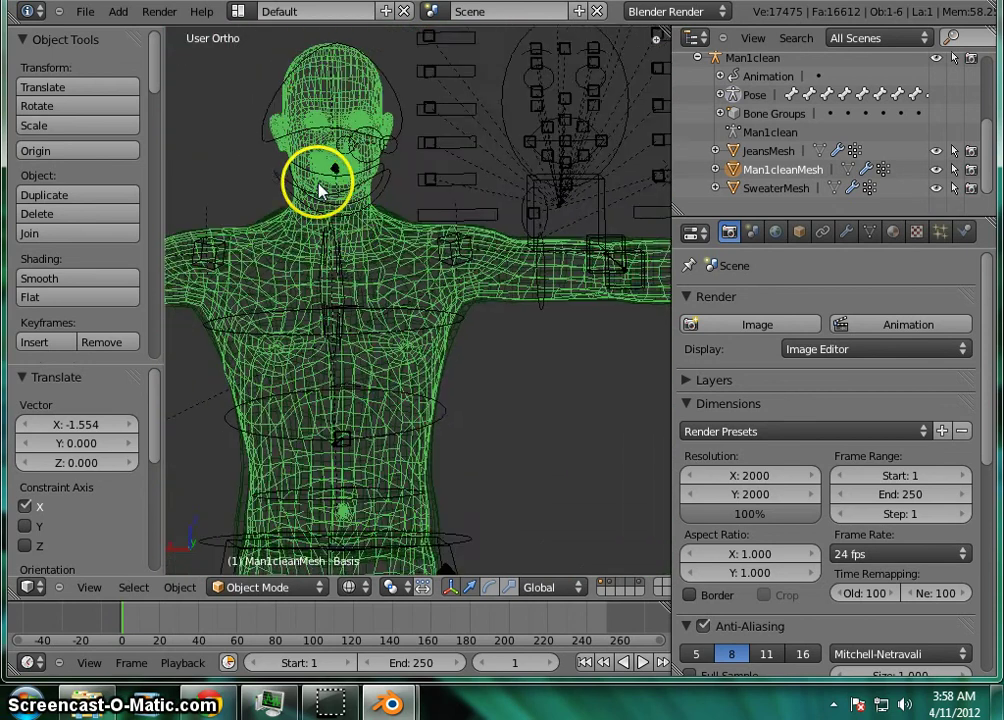
scroll(475, 262, up, 3)
scroll(475, 265, down, 3)
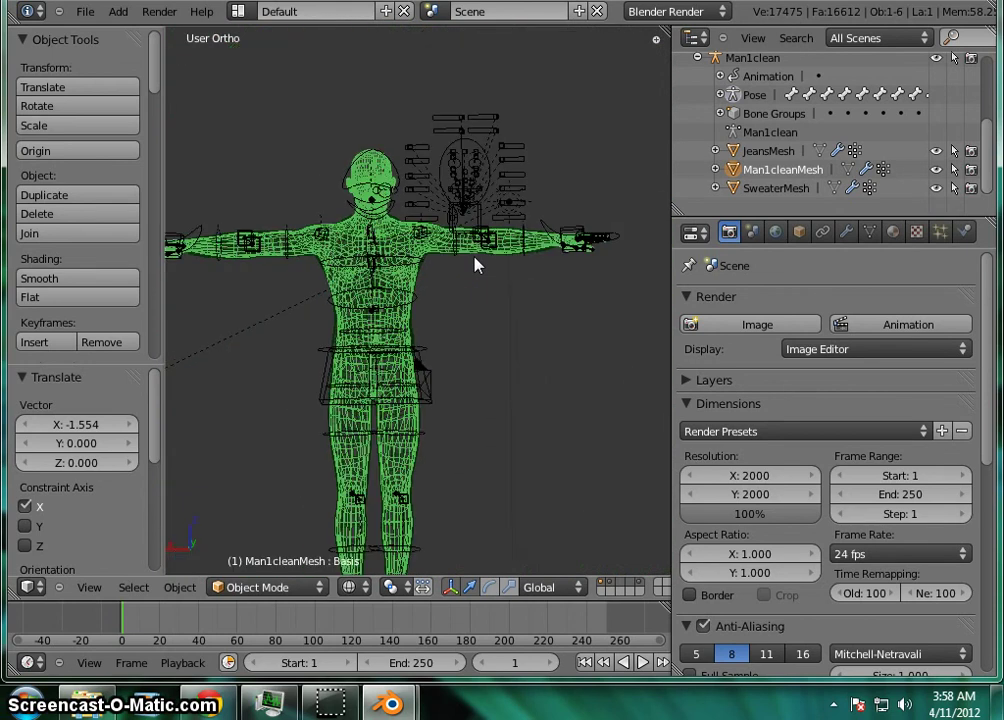
Select SweaterMesh and display the scene in solid shading.
click(777, 189)
scroll(442, 275, up, 2)
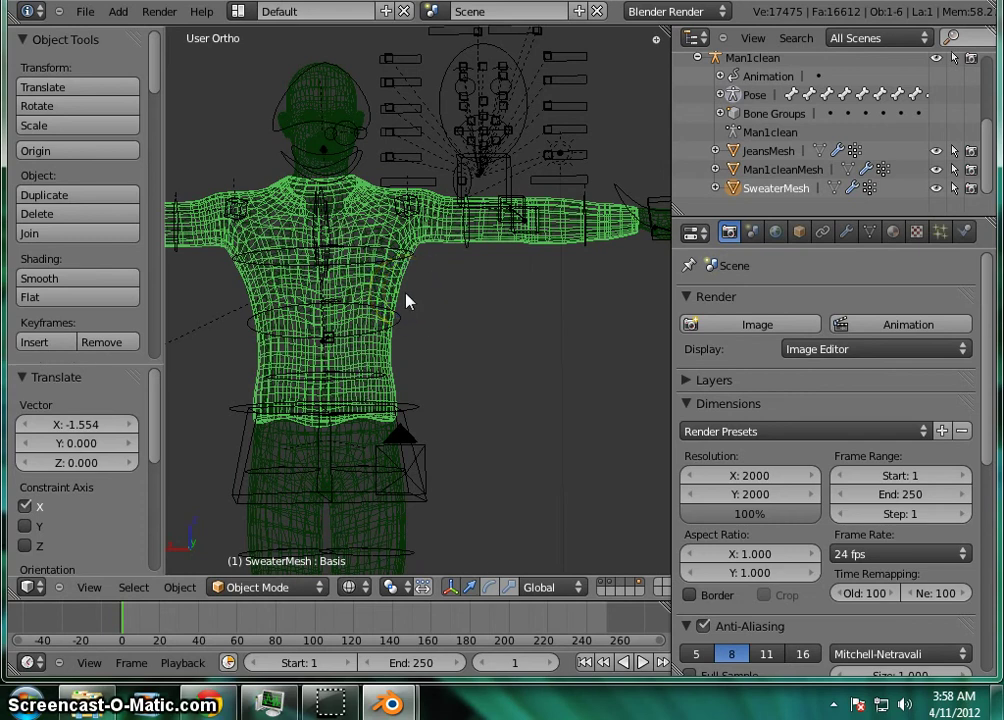
key(z)
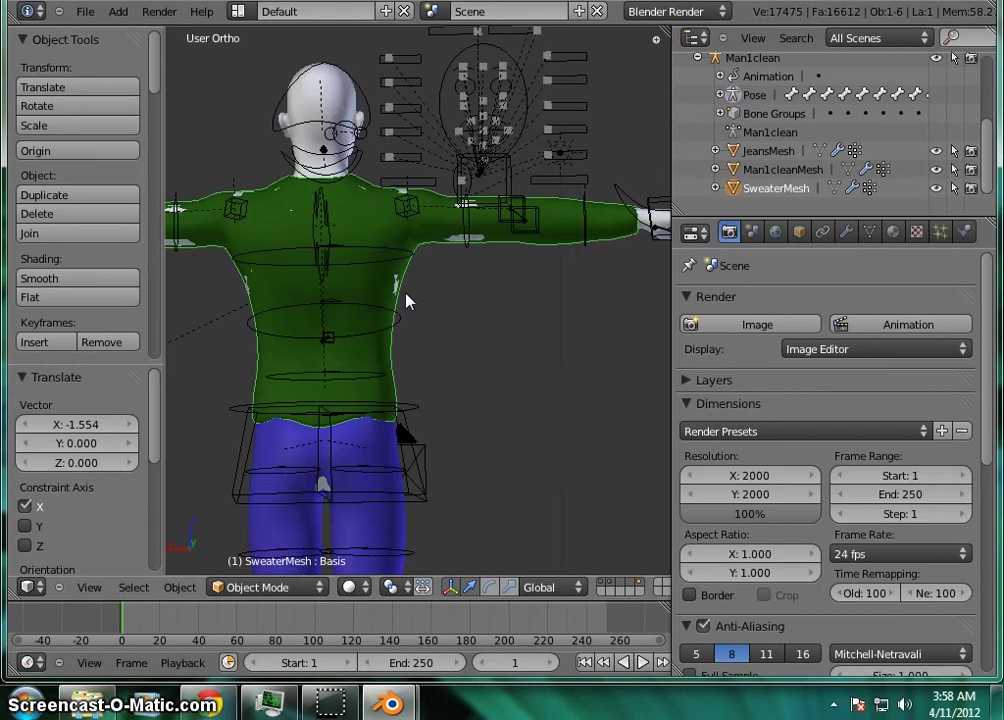
Examine the shaded sweater on the torso, underarm and sleeve from a three-quarter front view.
mouse_move(605, 340)
middle_down()
mouse_move(447, 340)
mouse_move(258, 320)
mouse_move(336, 287)
mouse_move(224, 303)
mouse_move(269, 298)
middle_up()
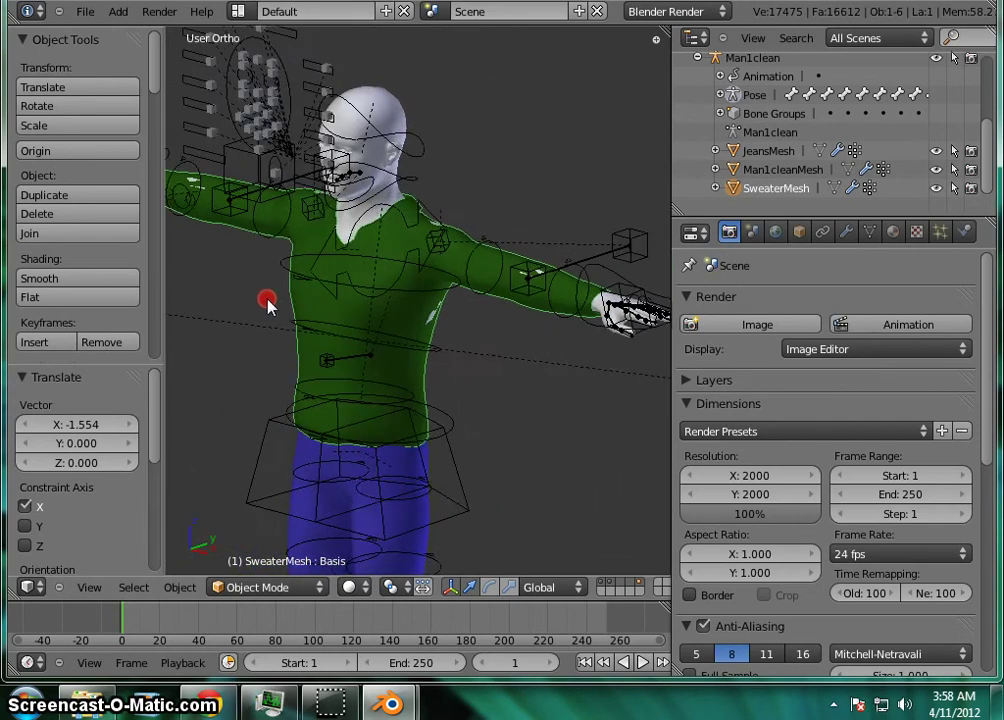
scroll(381, 291, up, 6)
scroll(461, 290, down, 5)
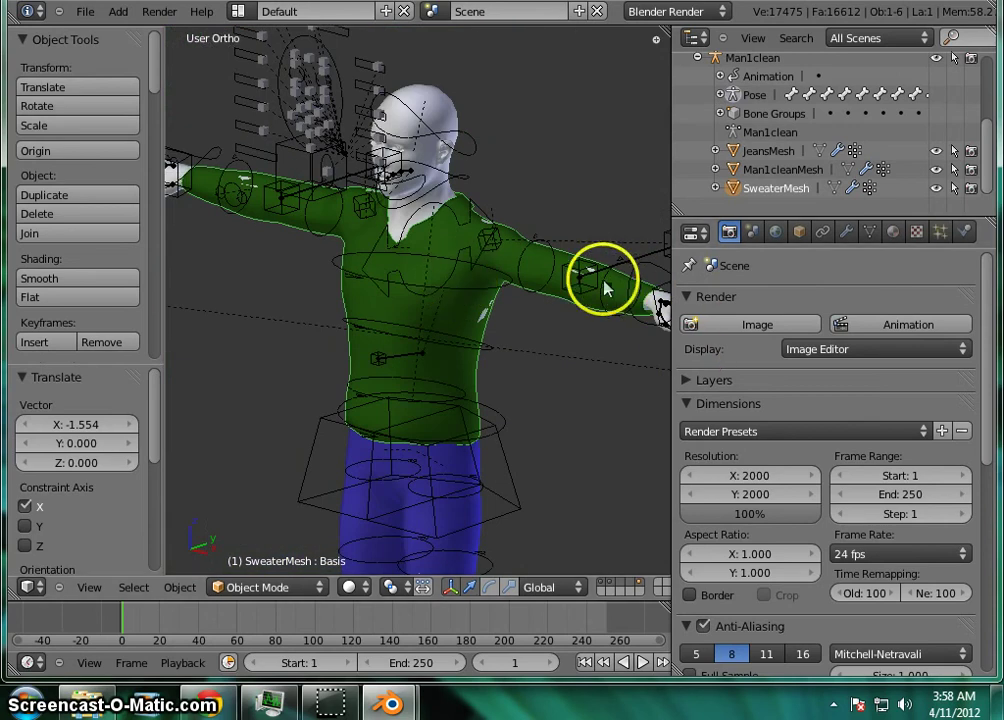
mouse_move(600, 282)
middle_down()
mouse_move(574, 287)
mouse_move(588, 295)
middle_up()
scroll(588, 292, up, 5)
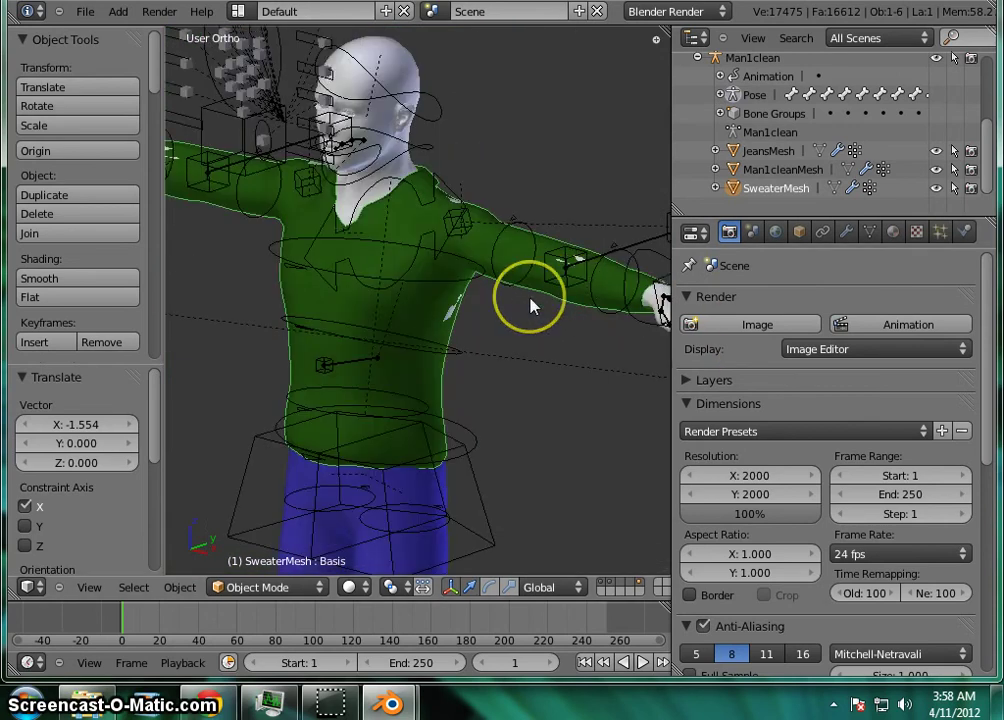
scroll(532, 305, down, 5)
scroll(531, 302, up, 5)
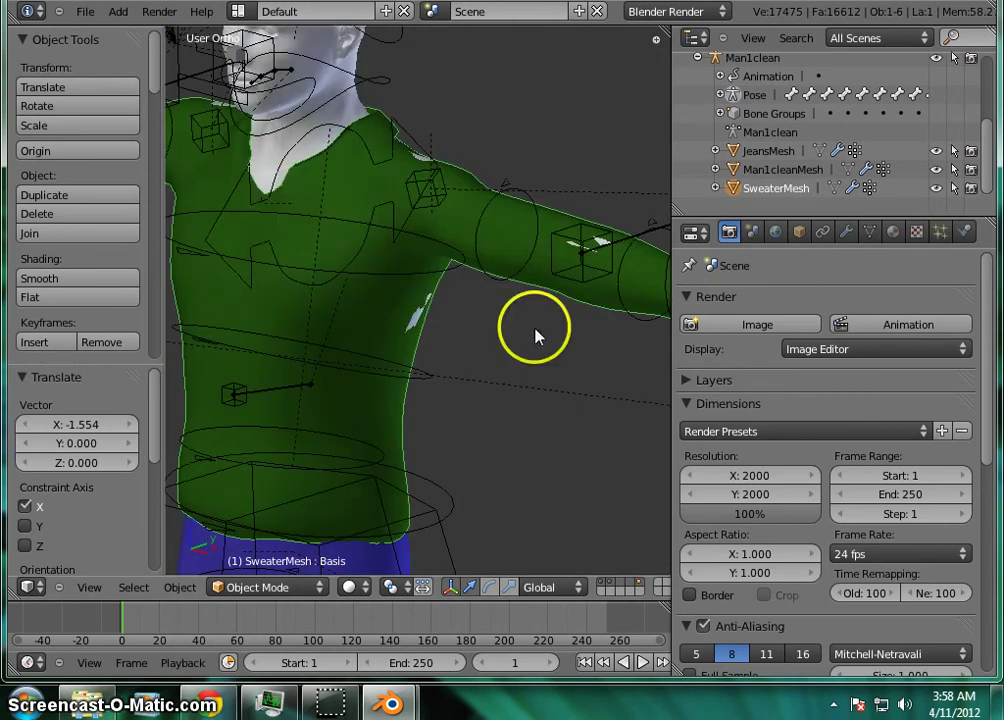
Try to move the sweater mesh along the global Y axis.
right_drag(531, 331, 450, 325)
key(x)
key(y)
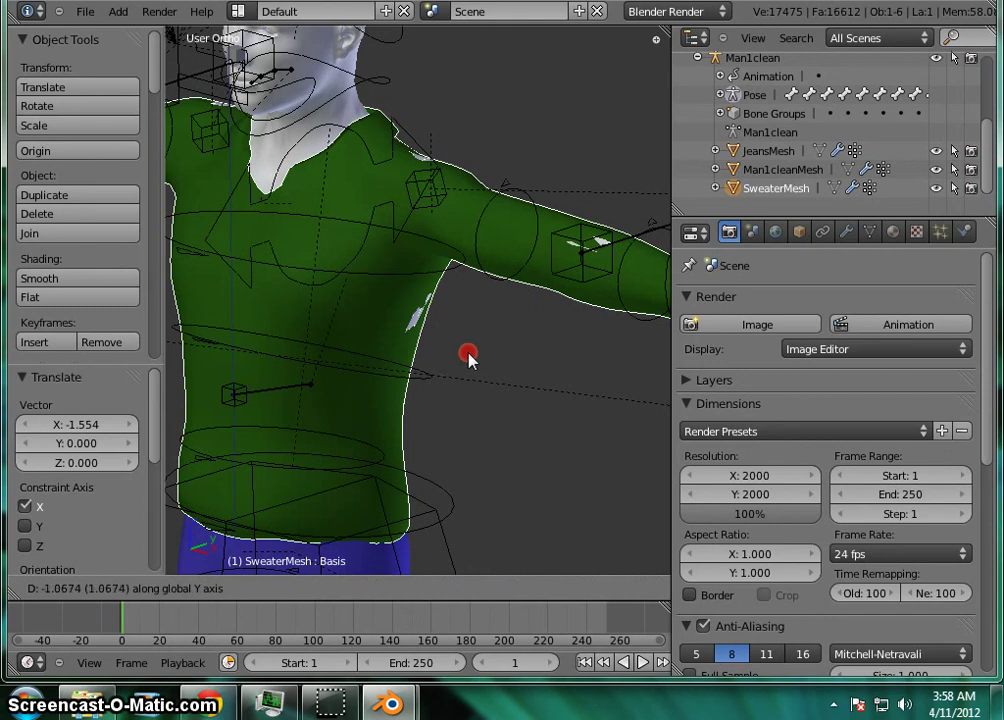
click(500, 370)
Examine the shaded sweater closely at the shoulder, elbow and underarm, and compare those areas with the whole figure.
middle_drag(497, 366, 566, 387)
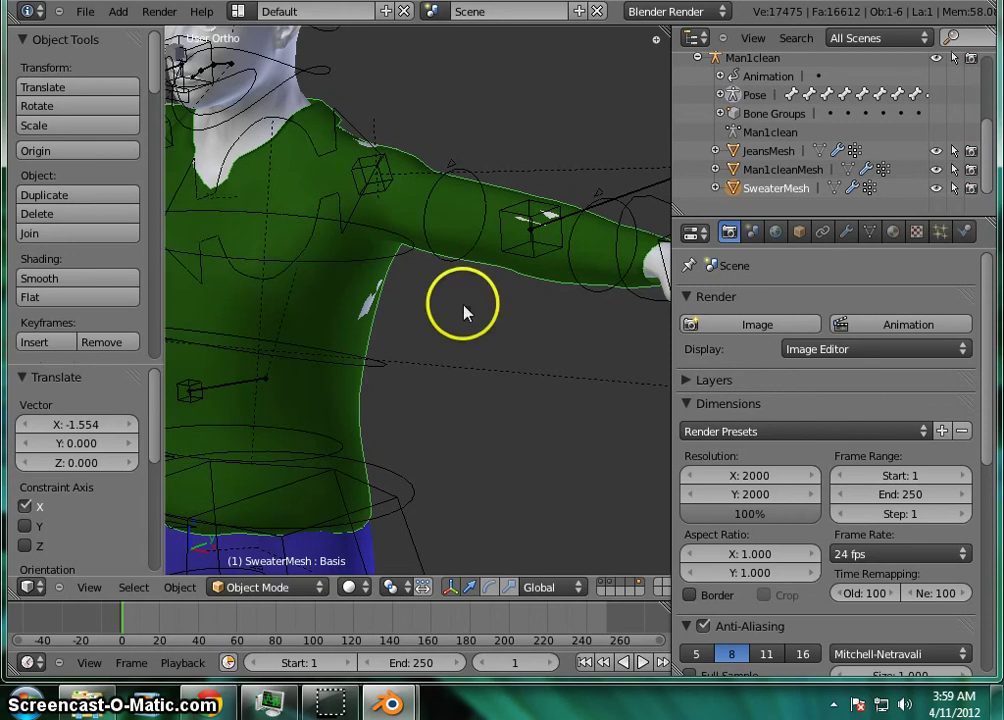
scroll(455, 285, down, 5)
scroll(420, 209, up, 4)
scroll(420, 209, up, 1)
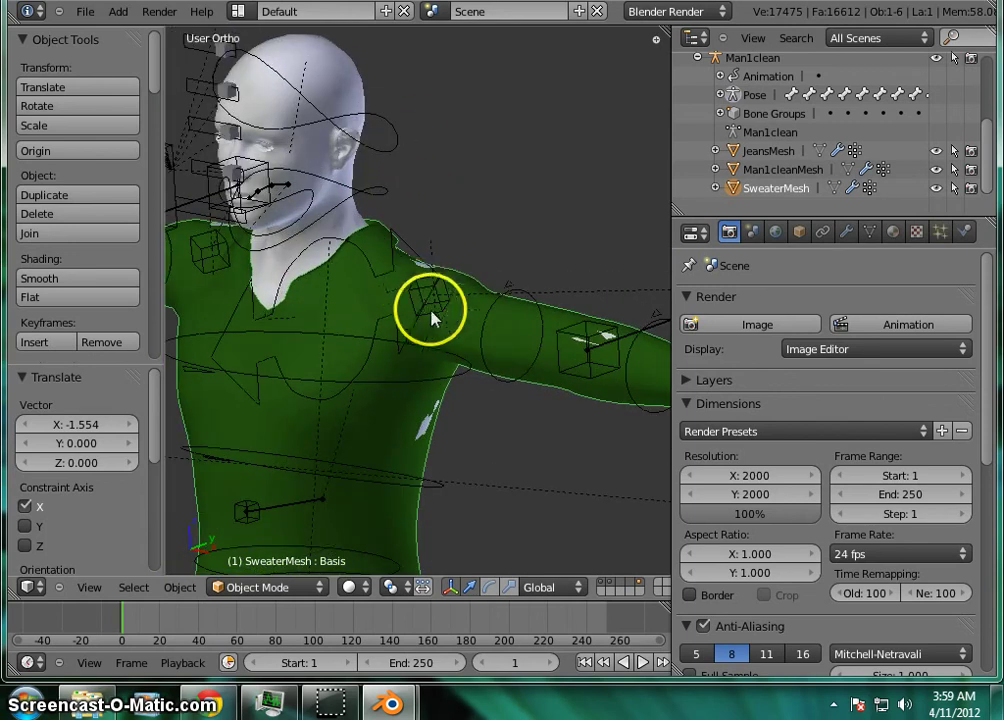
scroll(511, 352, up, 4)
scroll(182, 280, down, 5)
scroll(352, 318, up, 6)
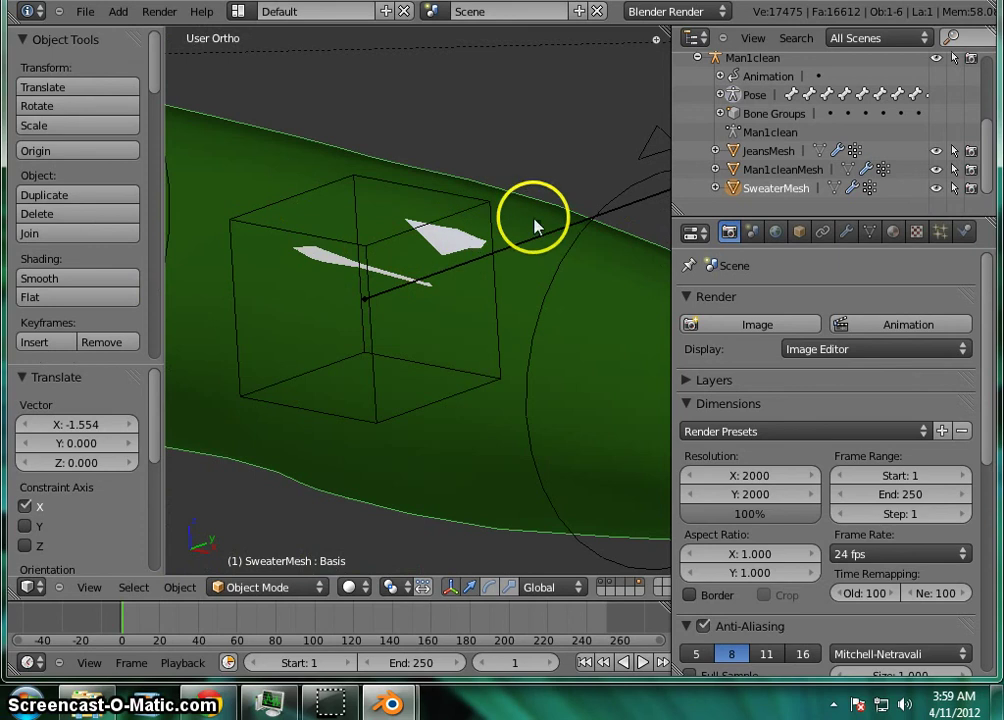
scroll(533, 220, down, 8)
scroll(419, 269, up, 5)
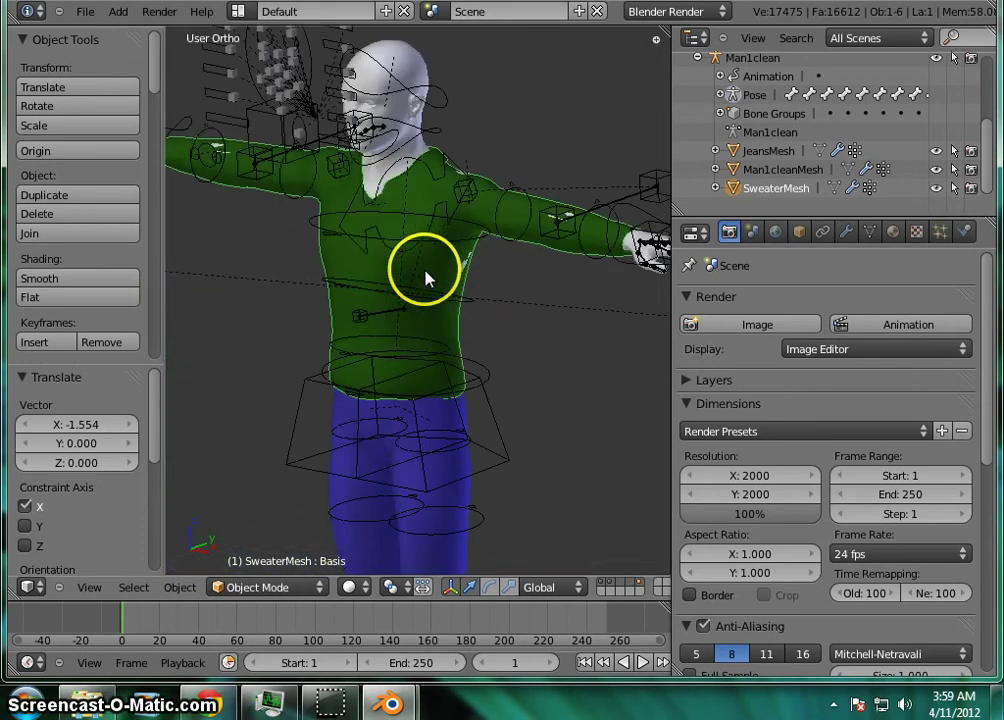
scroll(464, 271, down, 4)
scroll(455, 264, up, 5)
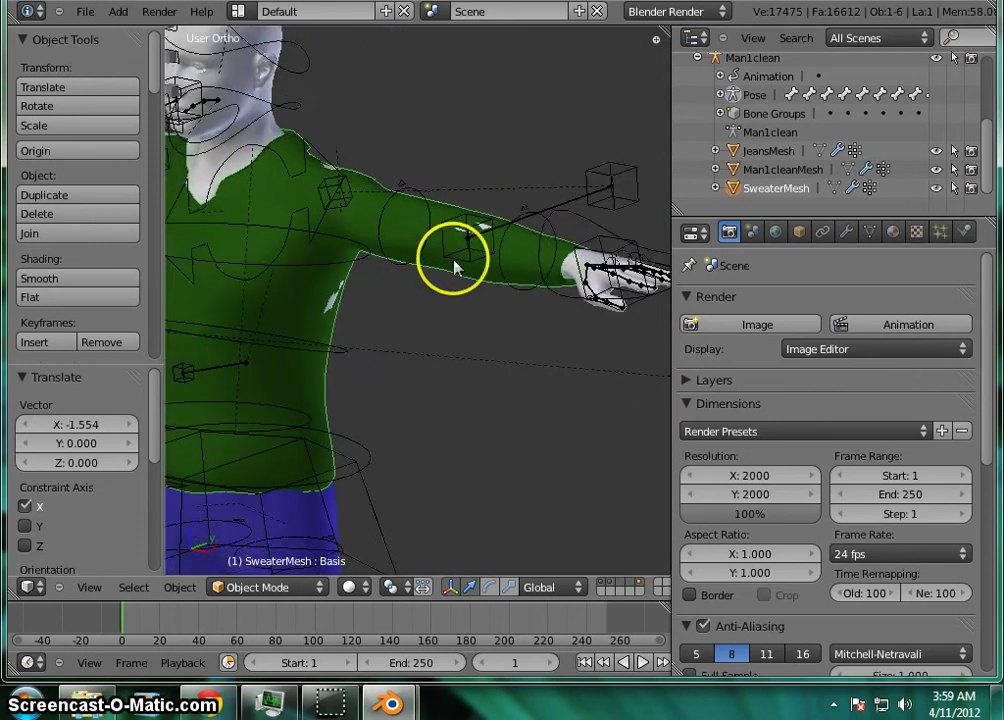
scroll(385, 280, down, 3)
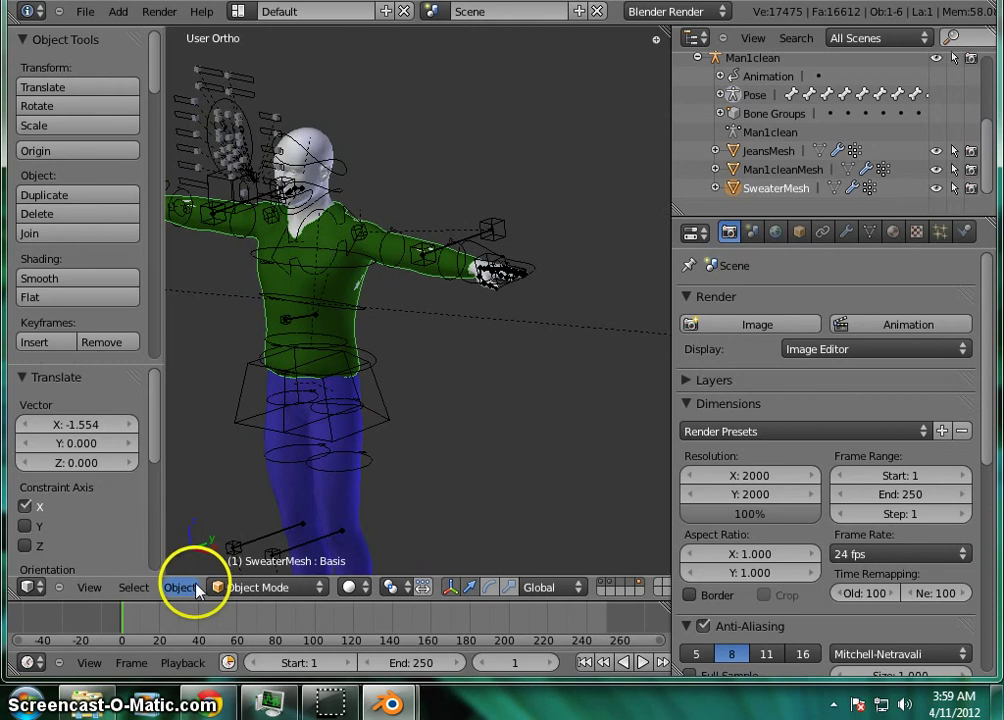
Switch SweaterMesh to Edit Mode.
click(311, 592)
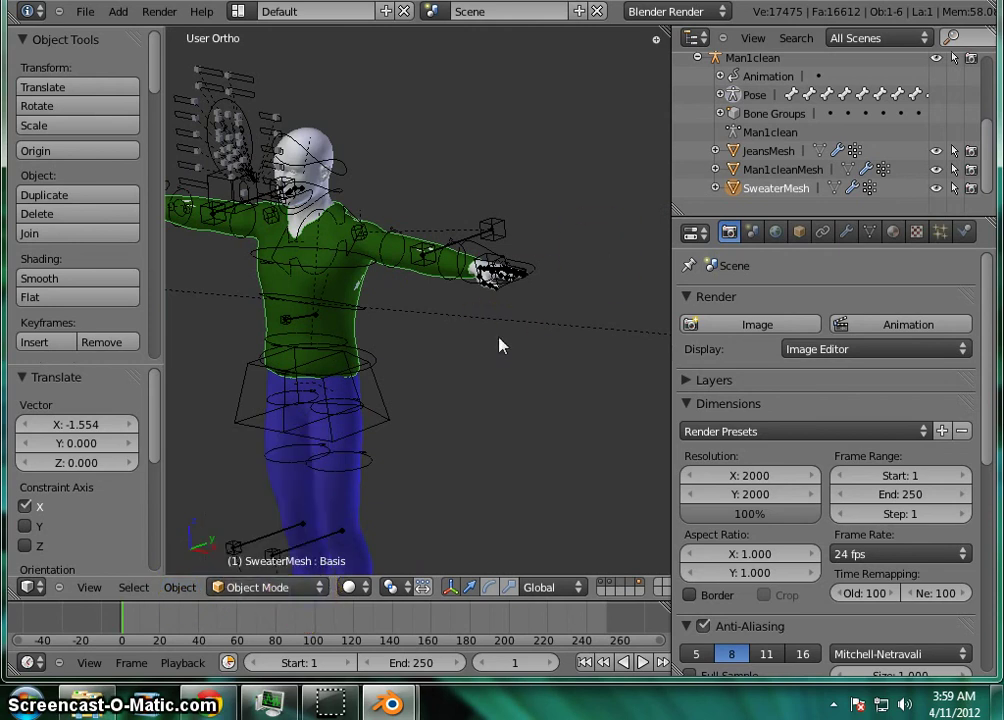
key(Tab)
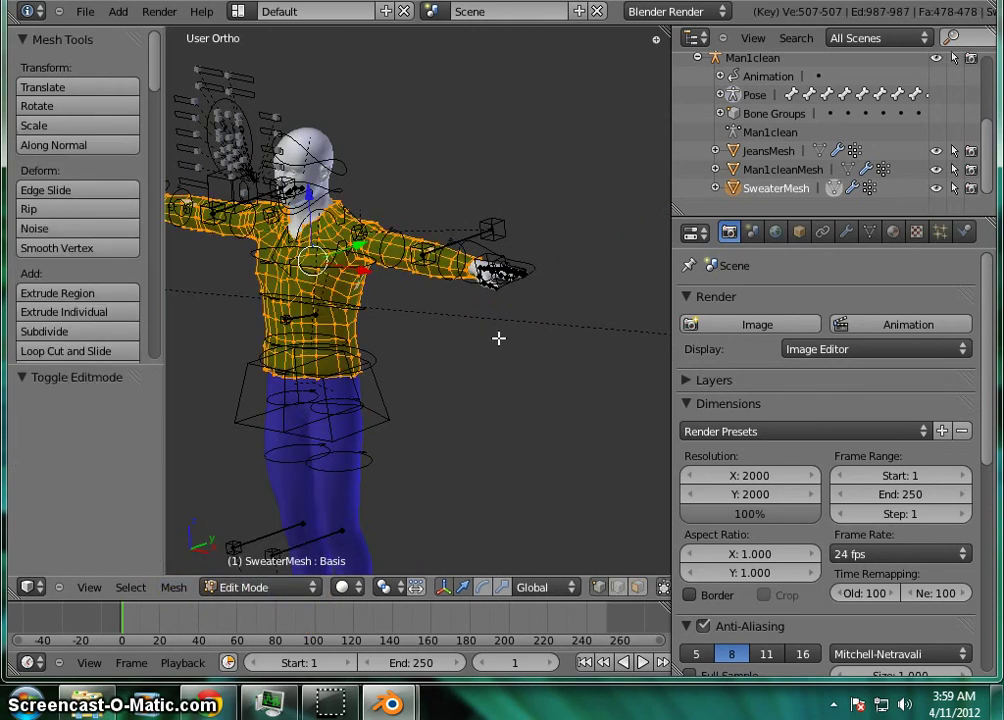
middle_drag(498, 338, 318, 323)
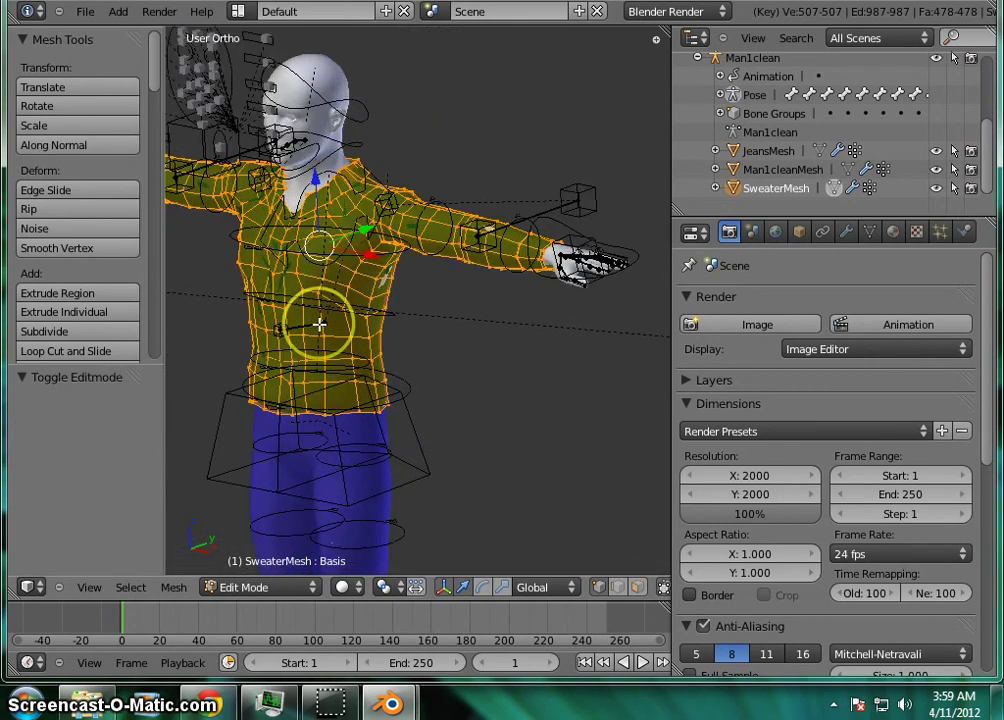
Examine the sweater's mesh topology at the chest, shoulder and underarm, and compare it with the whole figure.
scroll(318, 323, up, 4)
scroll(319, 324, down, 2)
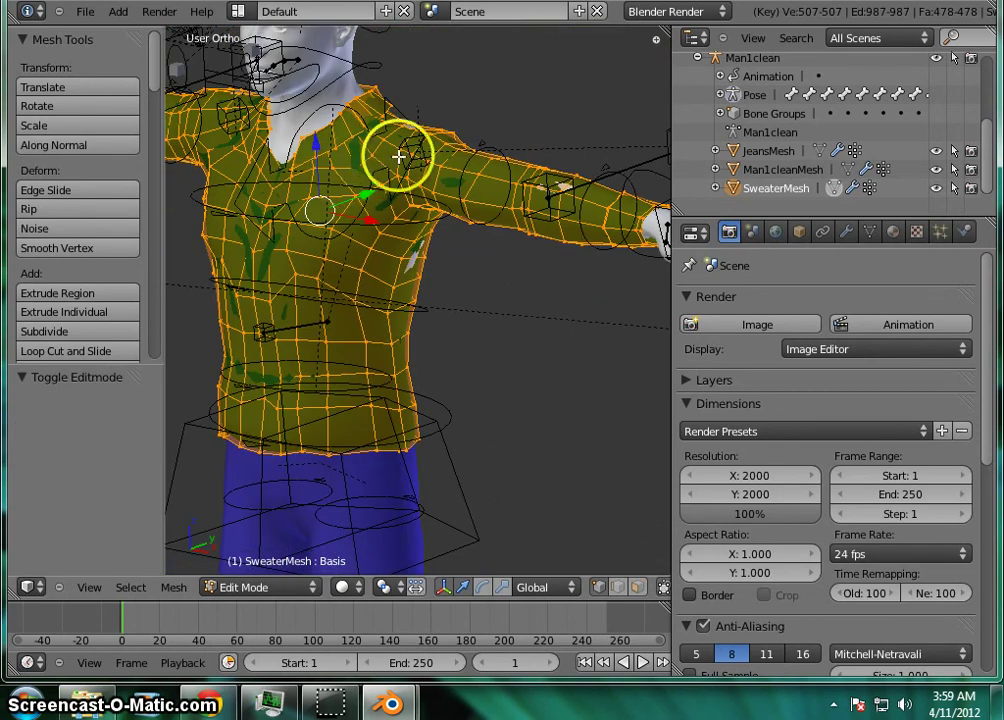
scroll(400, 157, up, 3)
scroll(421, 208, up, 3)
scroll(423, 210, down, 5)
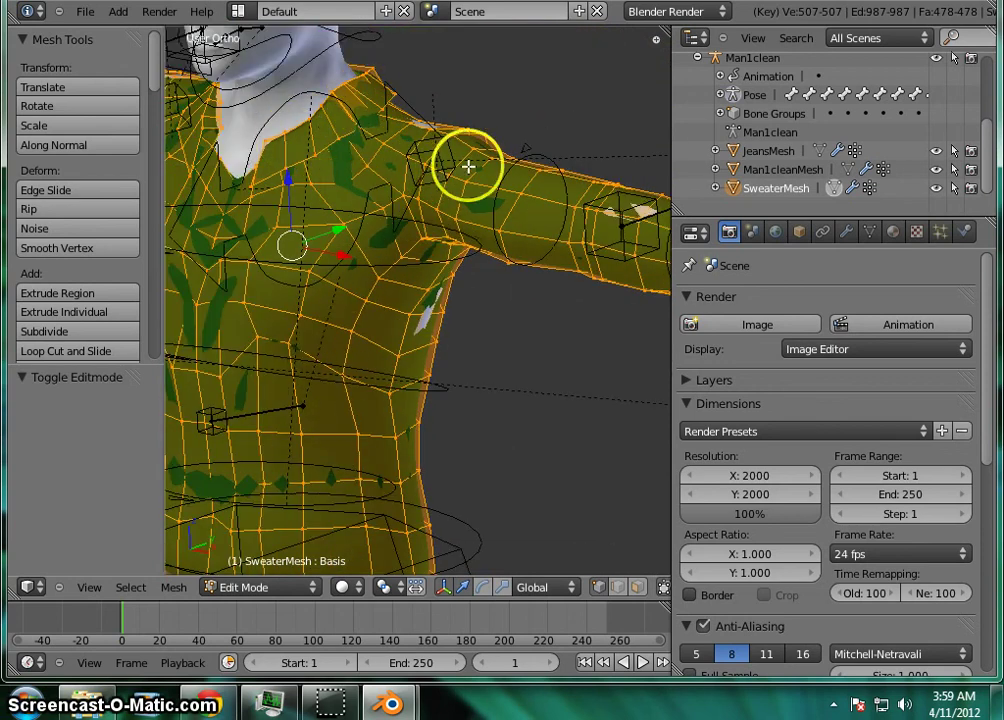
scroll(366, 180, down, 4)
scroll(381, 197, up, 4)
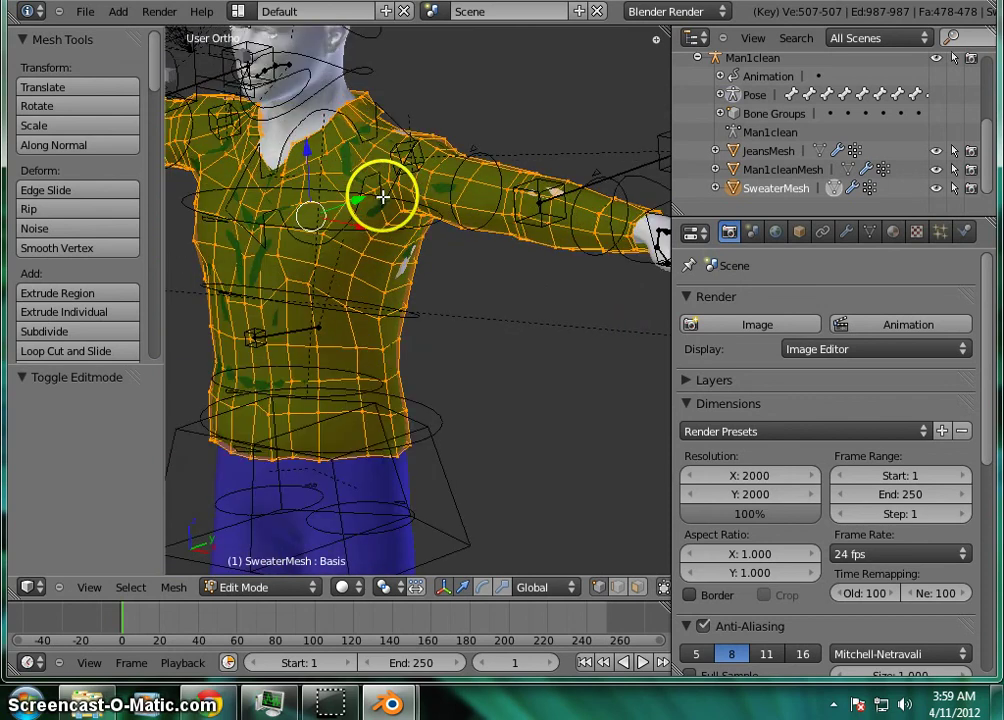
scroll(384, 197, down, 5)
scroll(385, 197, down, 5)
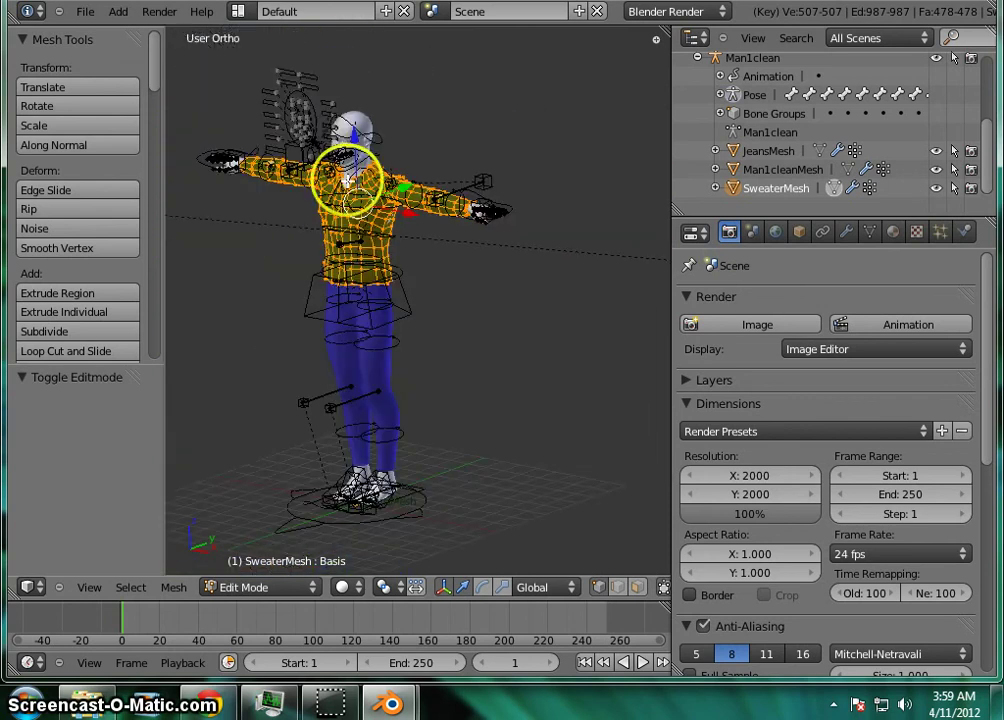
scroll(356, 179, up, 6)
scroll(352, 175, down, 5)
scroll(385, 175, up, 4)
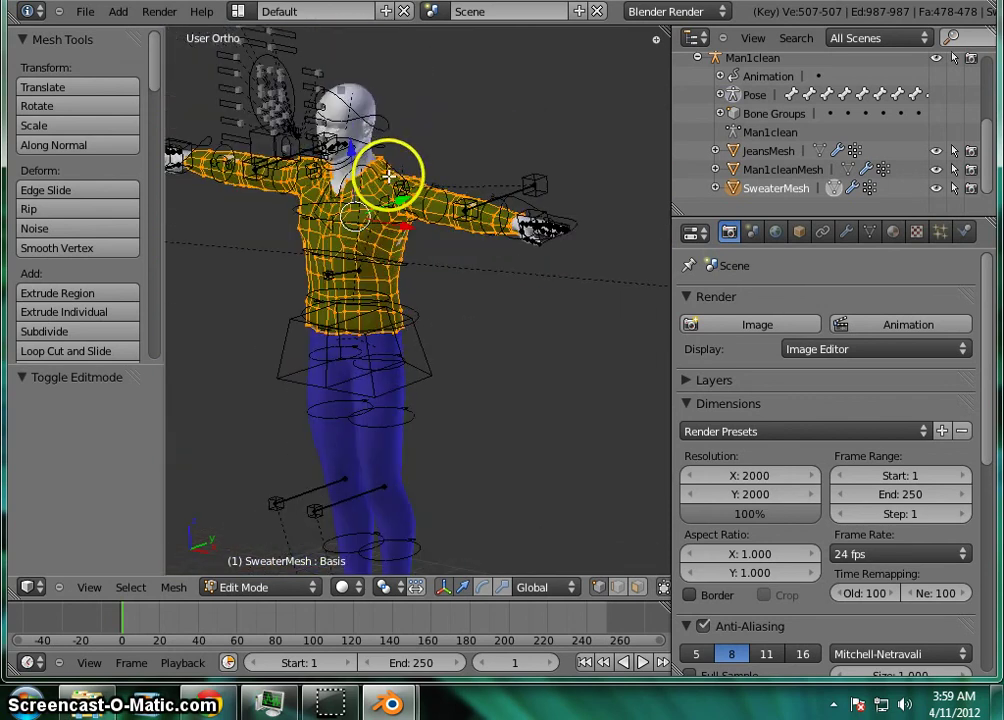
scroll(381, 170, down, 3)
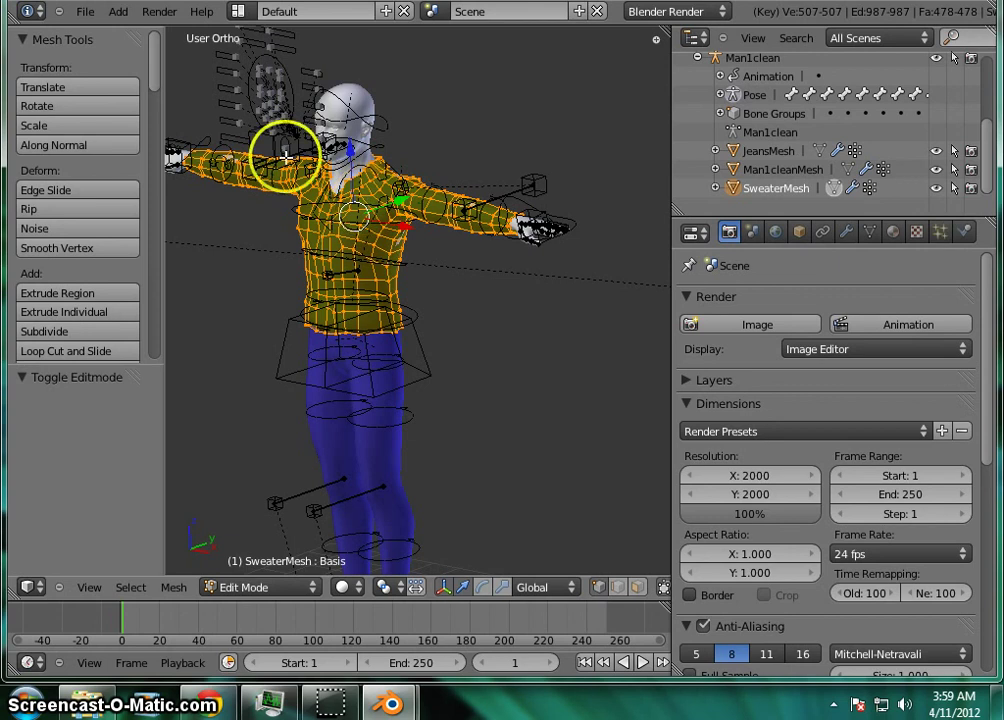
Subdivide the entire sweater mesh with 1 cut, keeping the Inner Vertex corner cut pattern.
mouse_move(151, 75)
mouse_down()
mouse_move(152, 336)
mouse_move(183, 96)
mouse_up()
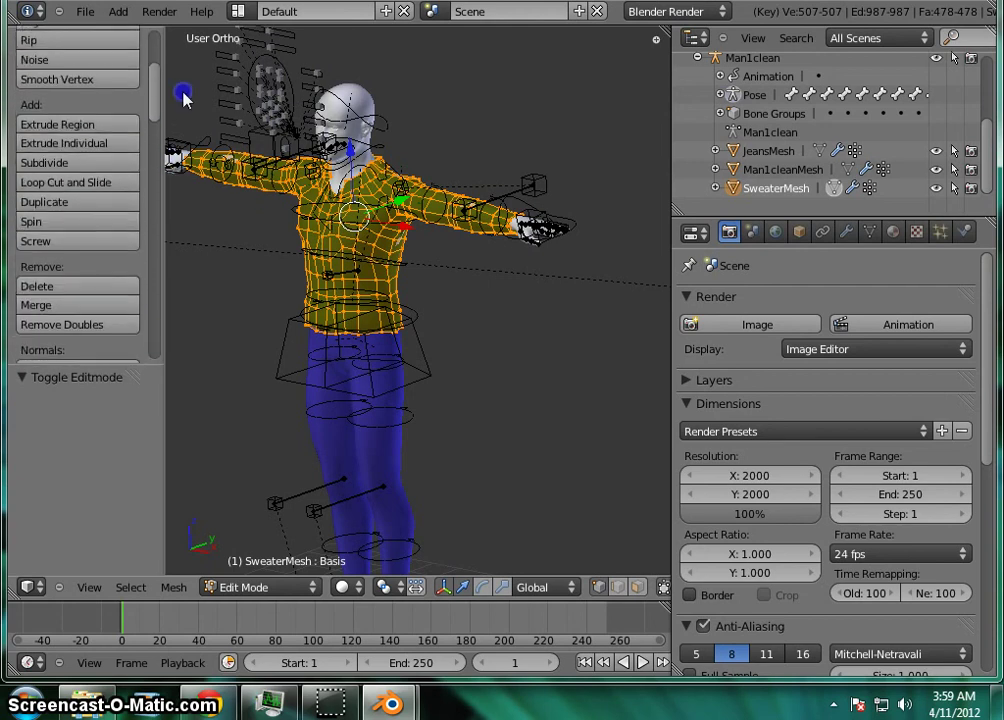
click(78, 166)
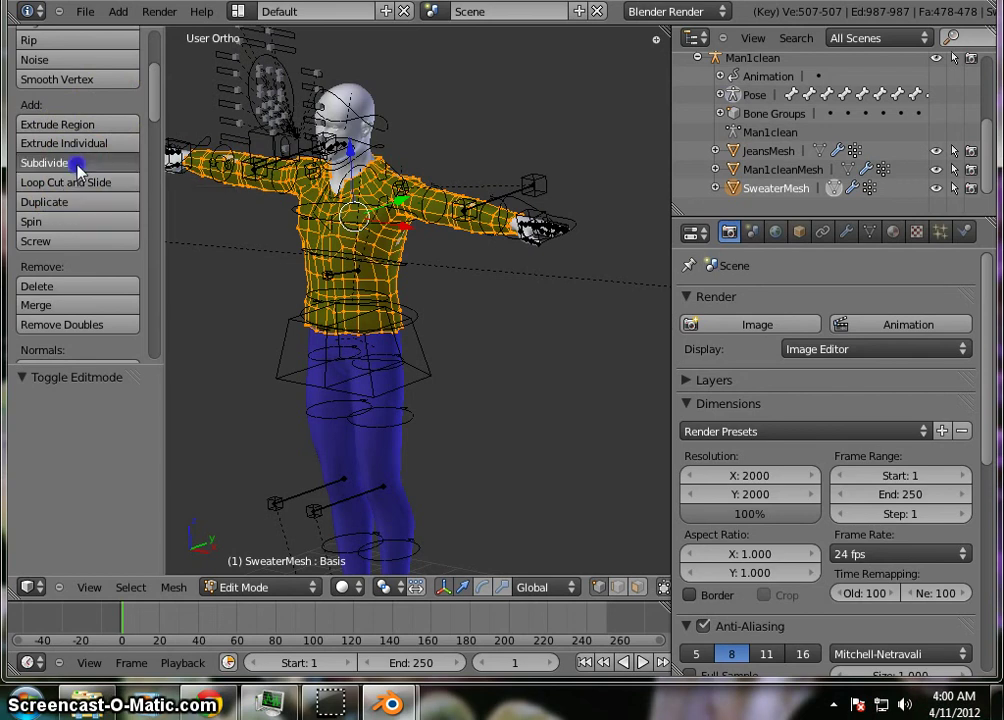
click(131, 426)
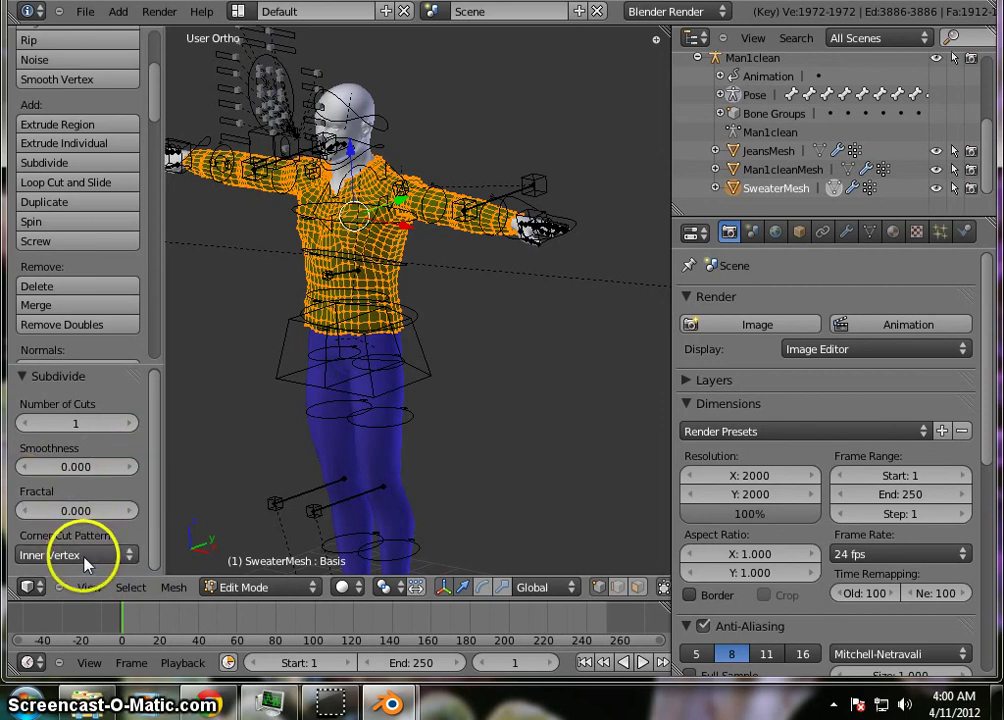
click(119, 555)
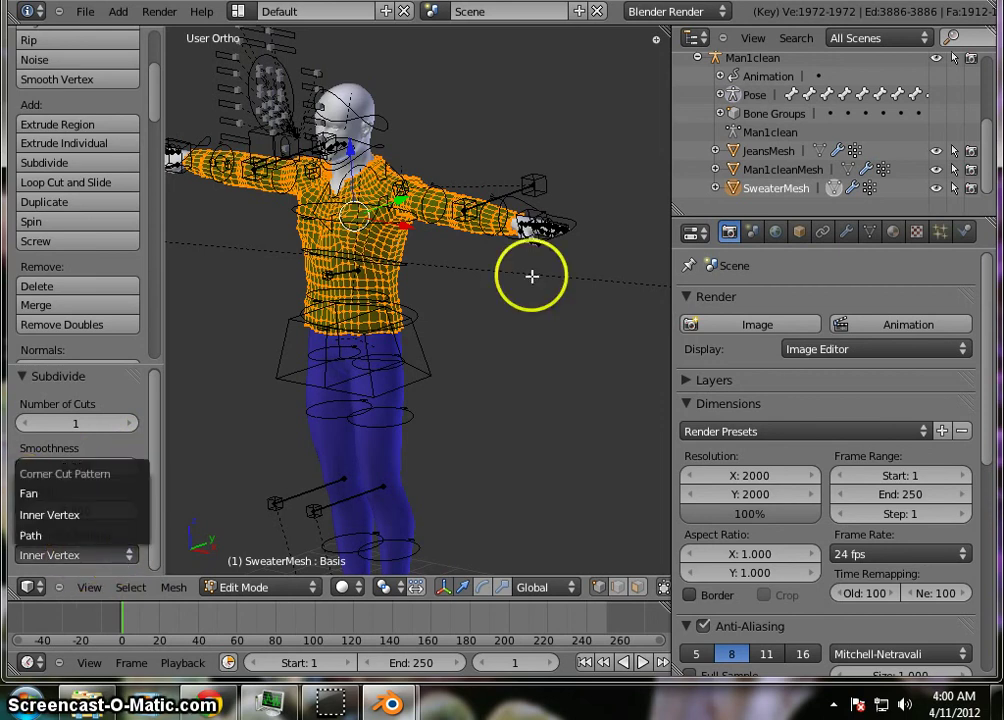
Check the subdivided sweater topology around the chest and underarm, and return SweaterMesh to Object Mode.
scroll(381, 233, up, 4)
scroll(420, 240, up, 2)
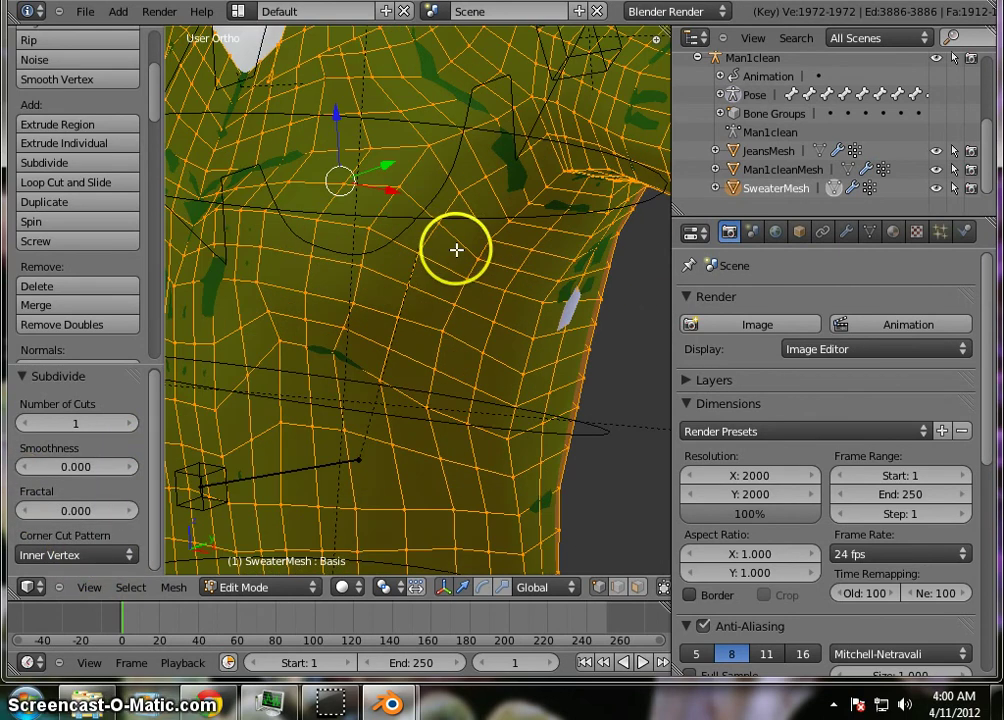
scroll(457, 249, down, 5)
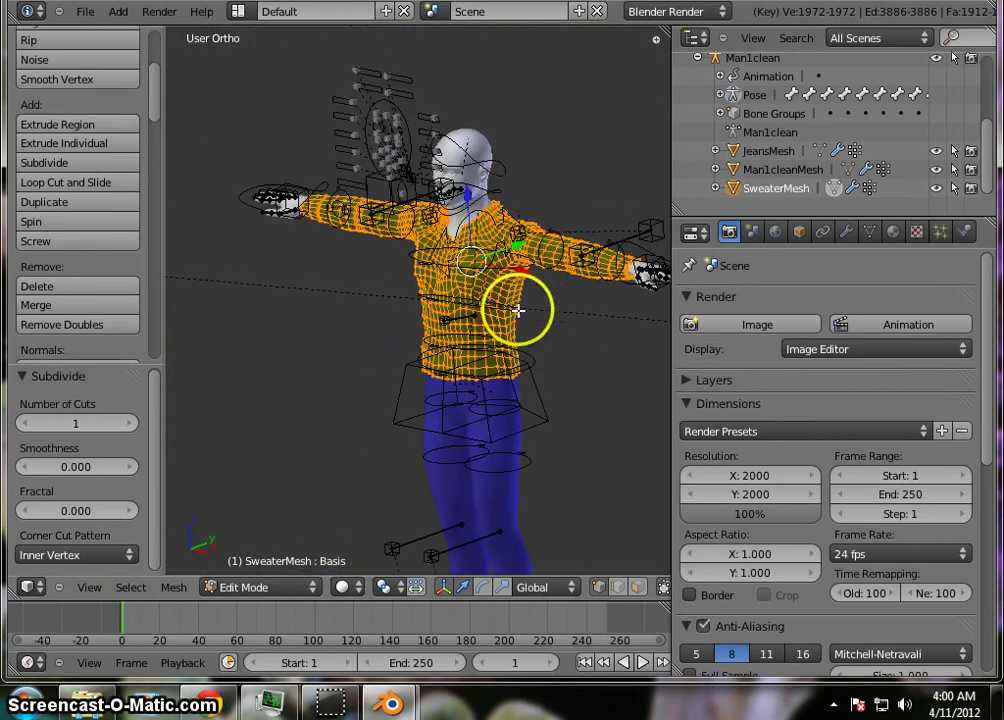
scroll(589, 269, up, 3)
scroll(510, 279, down, 1)
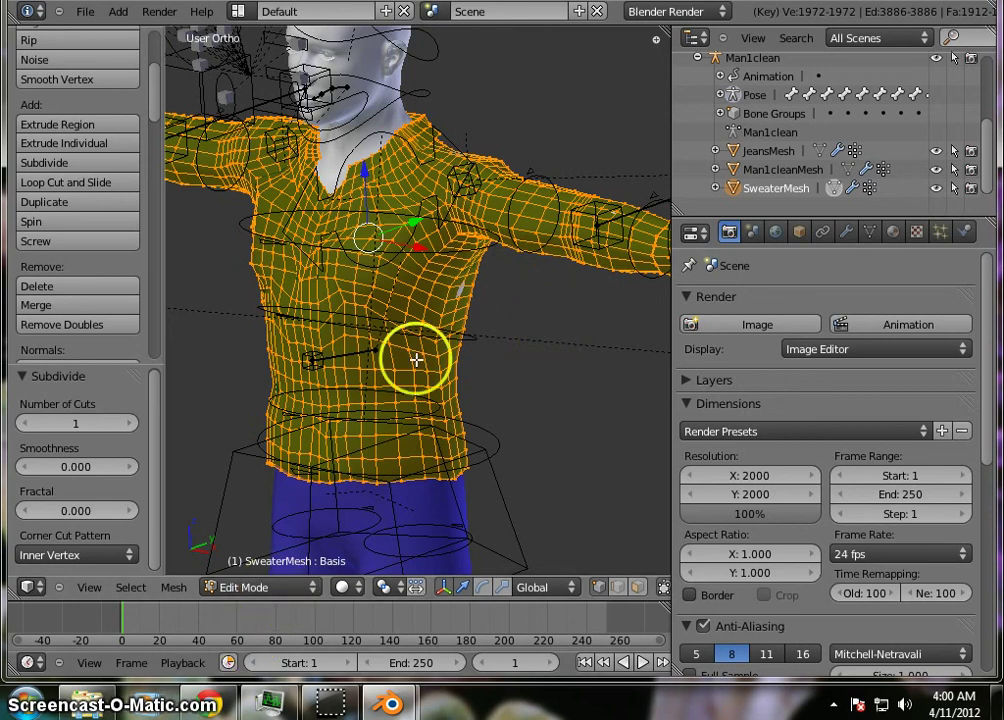
key(Tab)
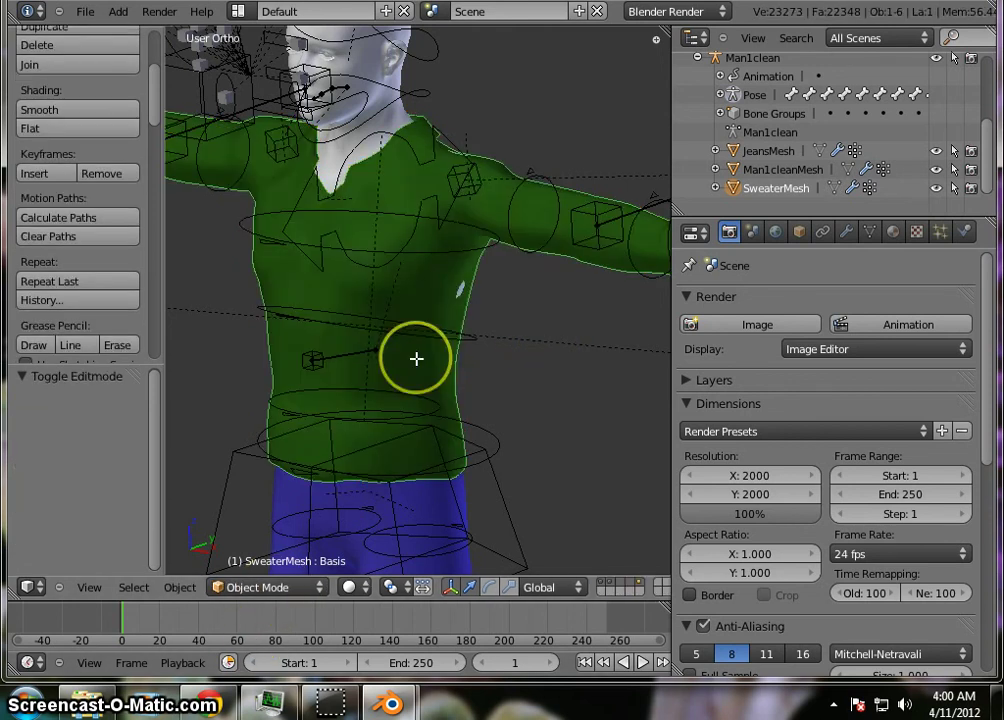
Examine the shaded subdivided sweater along the forearm, elbow, torso and underarm for body mesh poking through.
scroll(482, 303, down, 3)
scroll(482, 310, down, 2)
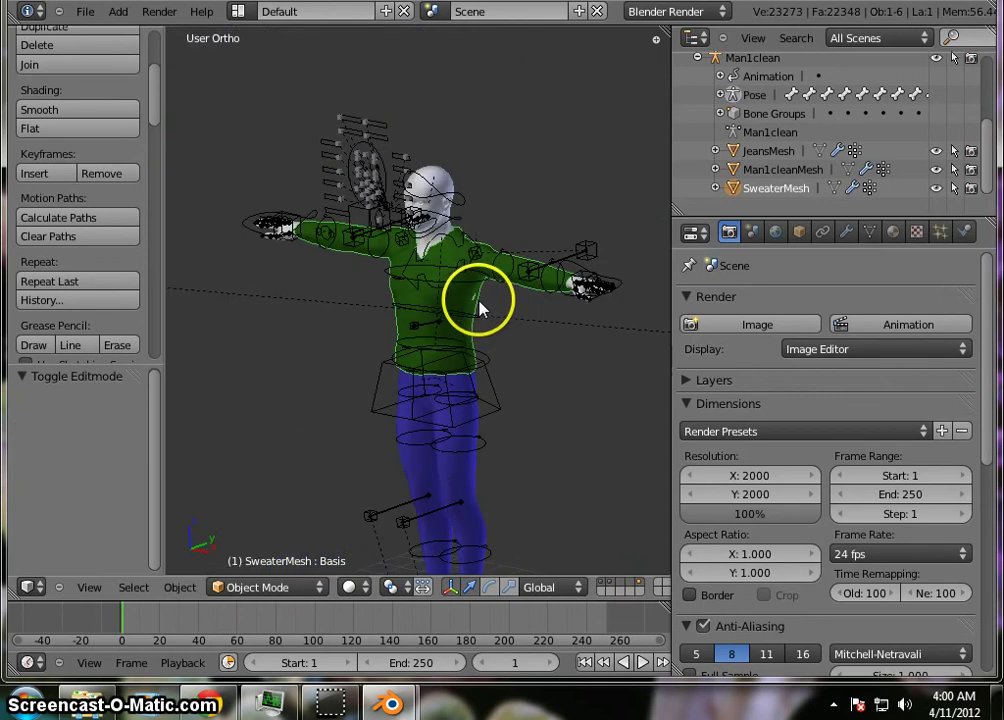
mouse_move(515, 303)
middle_down()
mouse_move(426, 294)
mouse_move(545, 316)
mouse_move(533, 309)
middle_up()
scroll(627, 263, up, 5)
scroll(459, 338, up, 3)
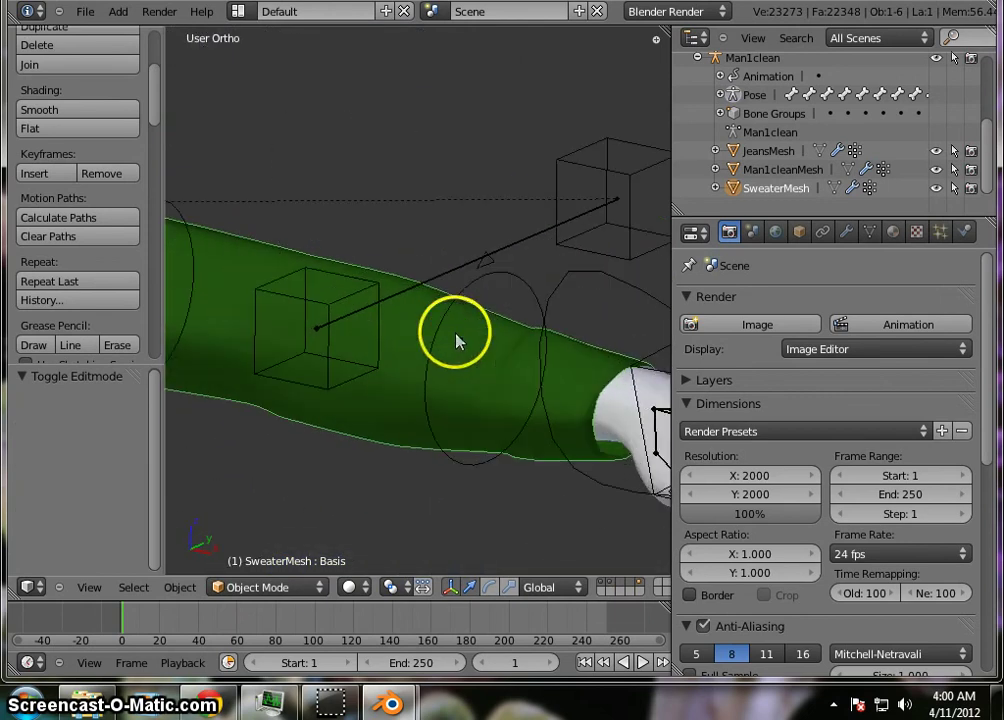
scroll(332, 300, down, 3)
scroll(285, 315, up, 4)
scroll(444, 253, down, 3)
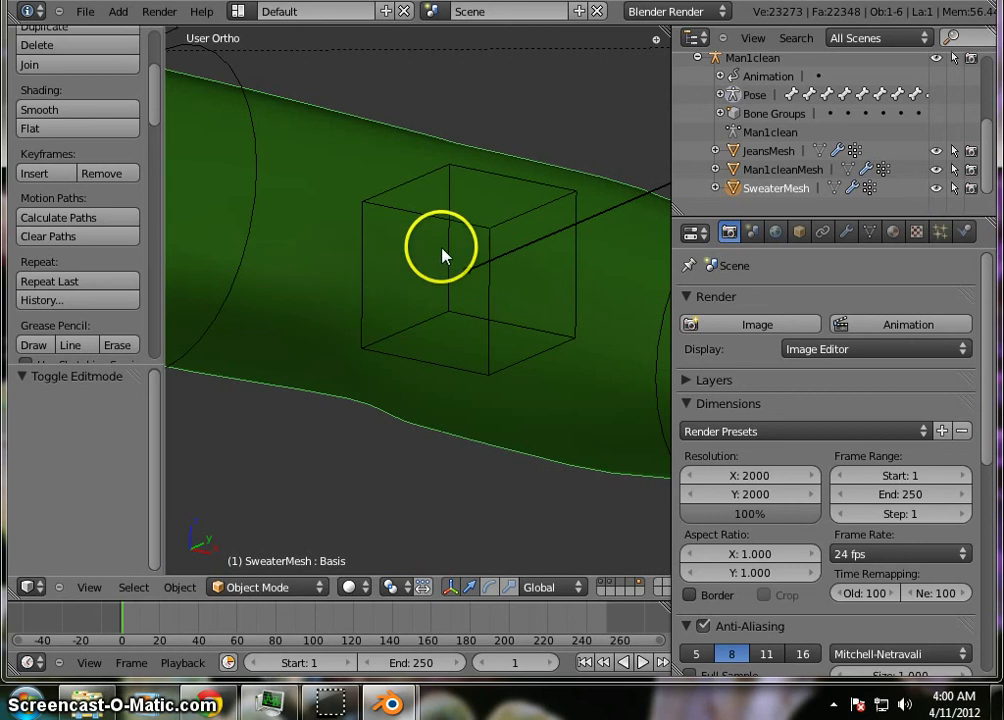
scroll(417, 260, down, 3)
scroll(406, 267, up, 3)
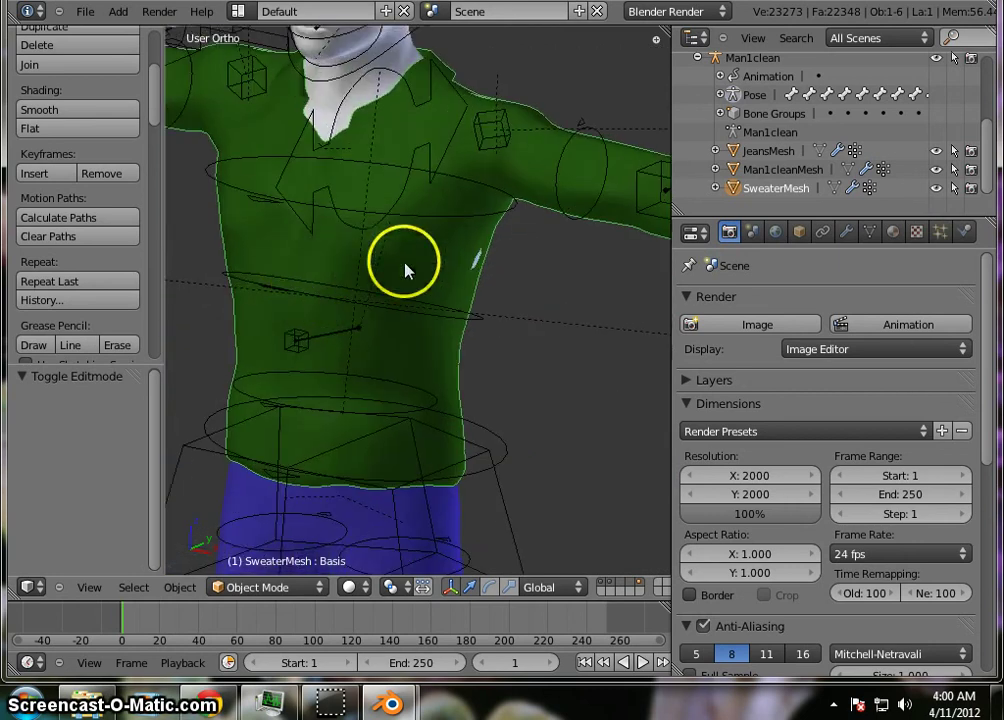
scroll(343, 271, down, 3)
scroll(441, 262, down, 1)
scroll(182, 240, up, 4)
scroll(370, 235, down, 3)
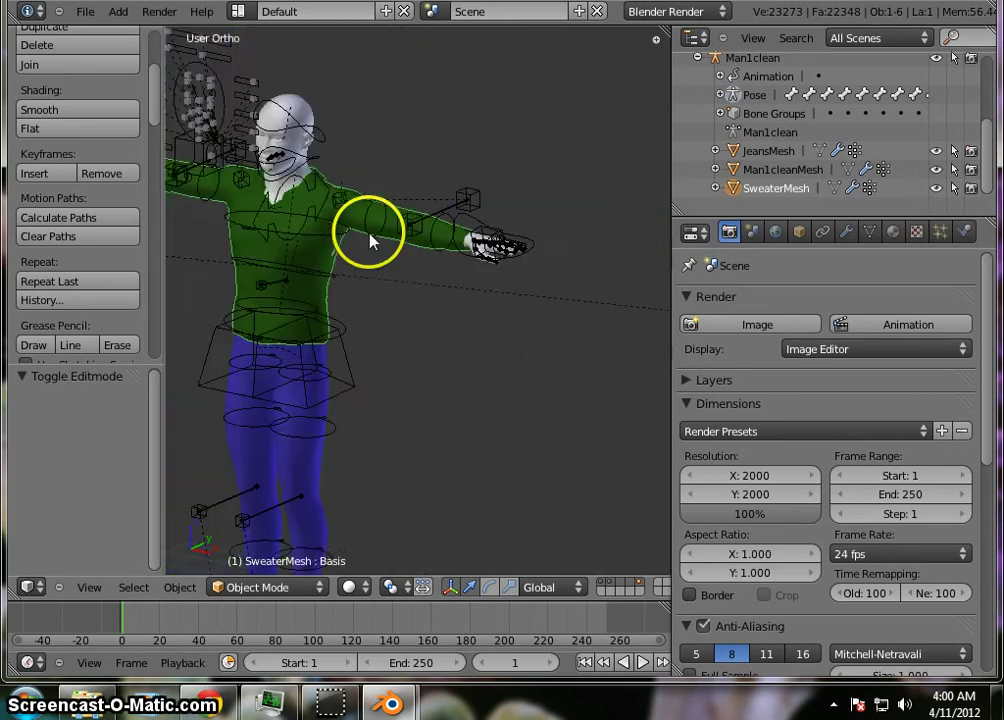
Render the current frame of the dressed character as a still image.
scroll(328, 242, up, 3)
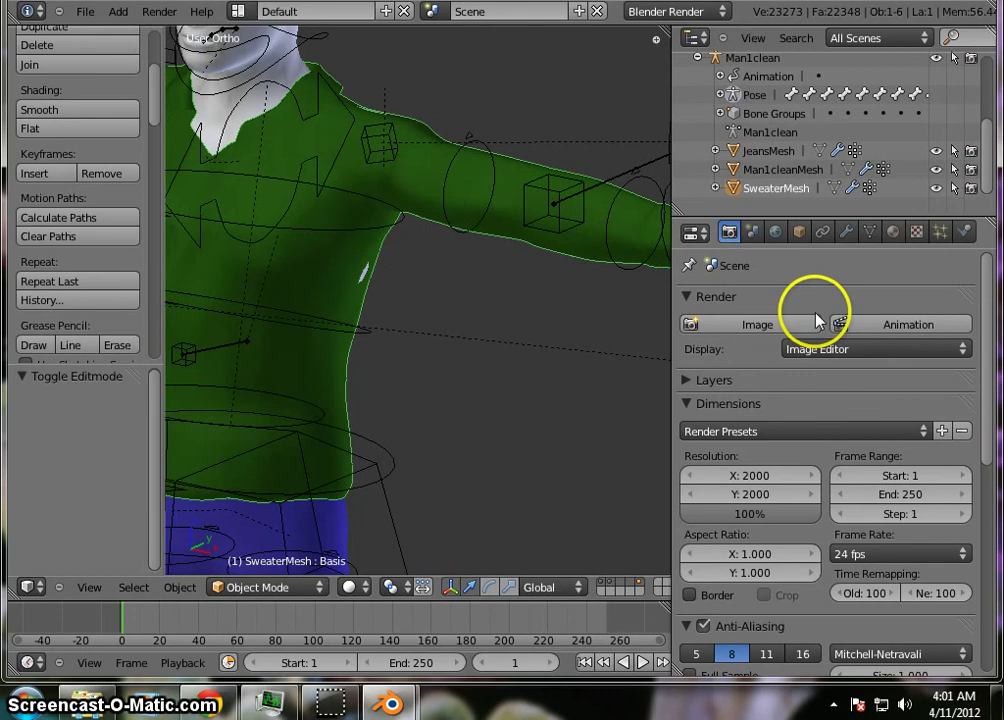
click(773, 324)
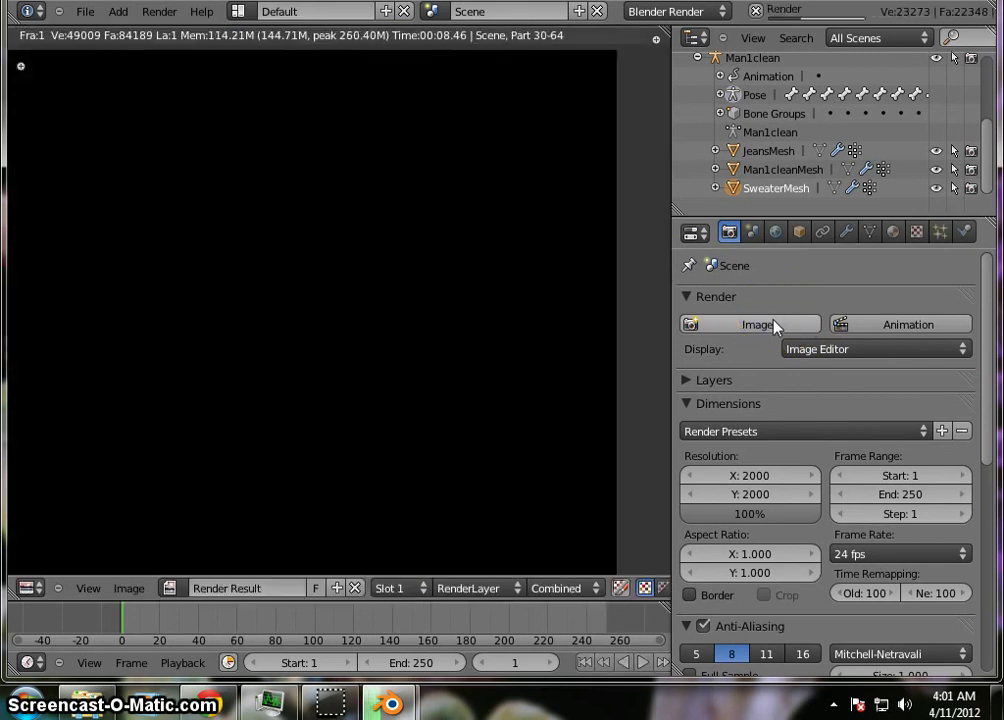
click(773, 324)
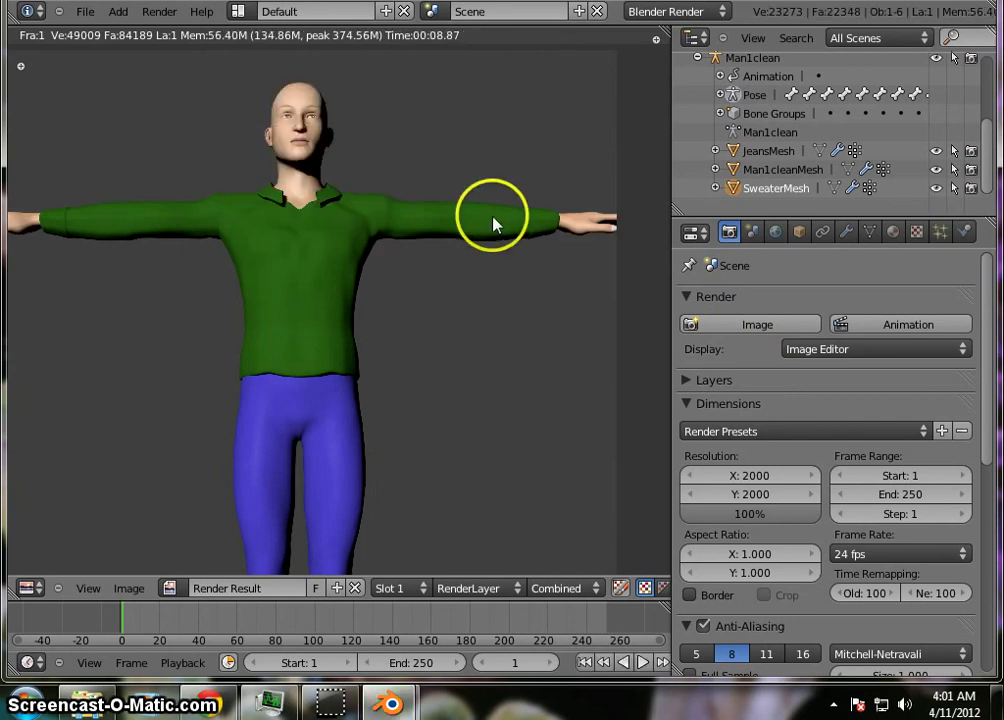
Examine the rendered sweater's collar, chest, sleeves and hem up close, and compare them with the full-length figure.
scroll(493, 222, down, 1)
scroll(416, 347, down, 3)
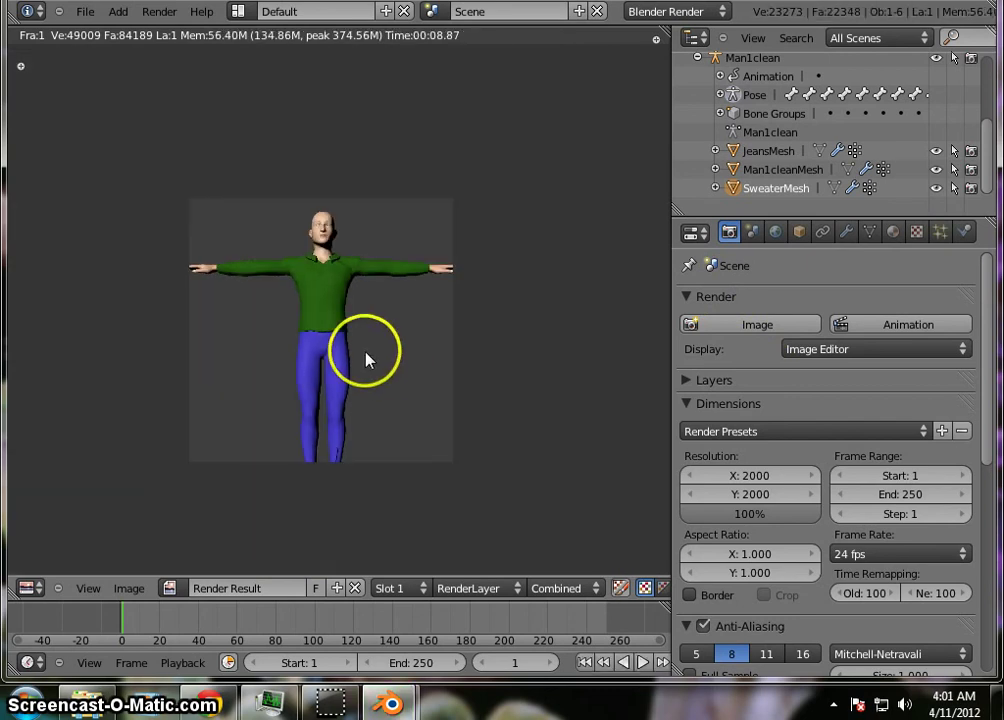
scroll(365, 361, up, 5)
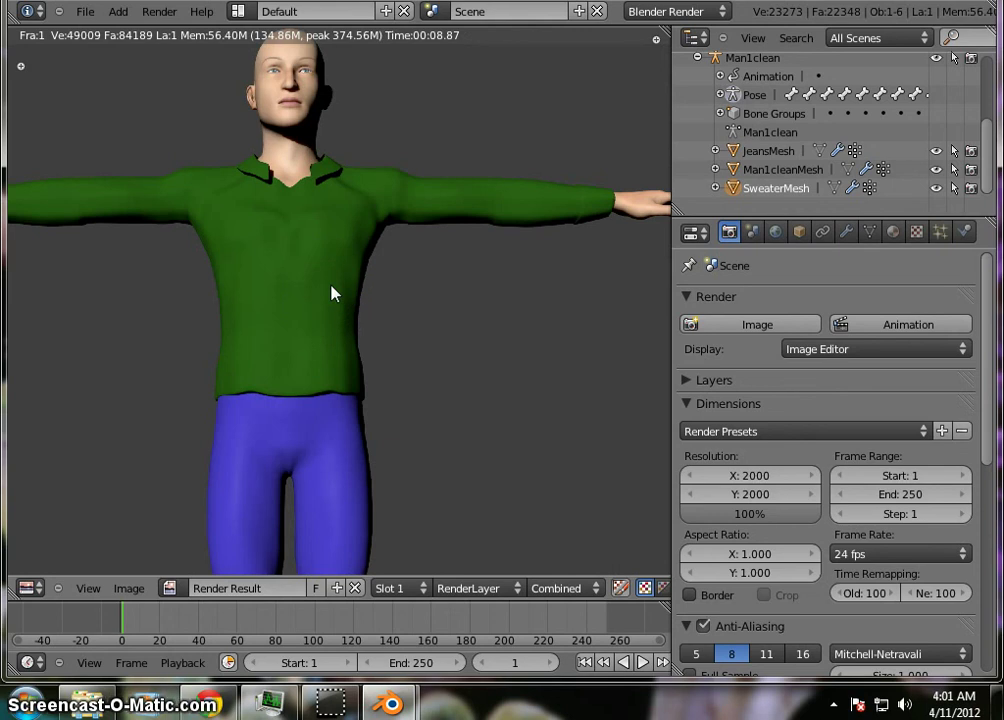
scroll(332, 291, down, 2)
scroll(309, 224, up, 7)
scroll(310, 225, down, 6)
scroll(305, 215, down, 1)
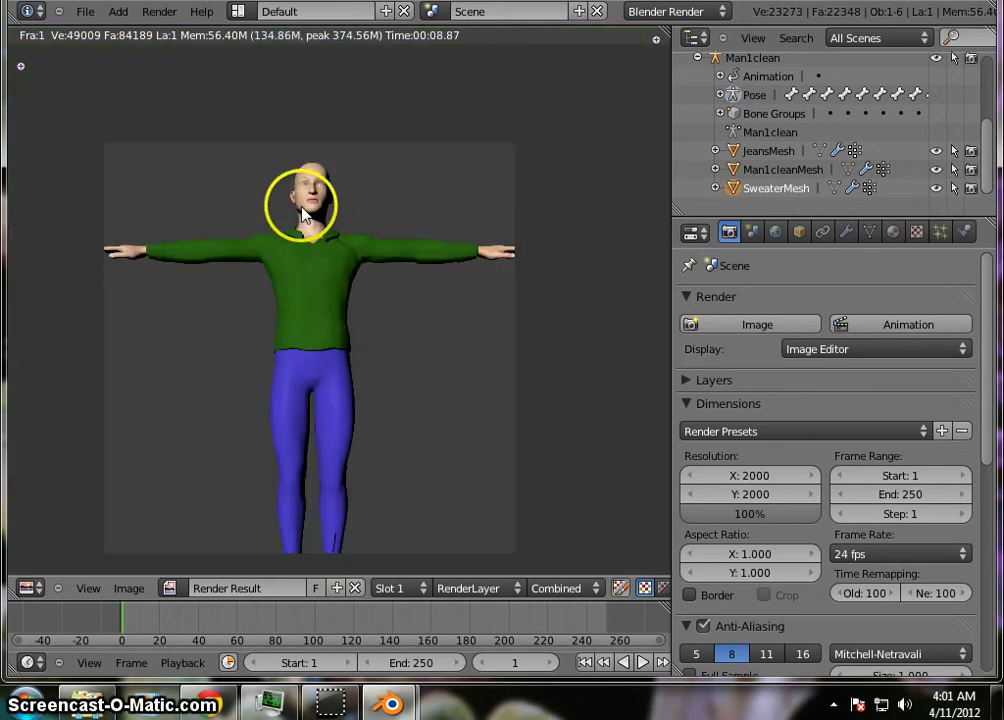
scroll(302, 210, up, 6)
scroll(298, 208, down, 8)
scroll(271, 241, up, 4)
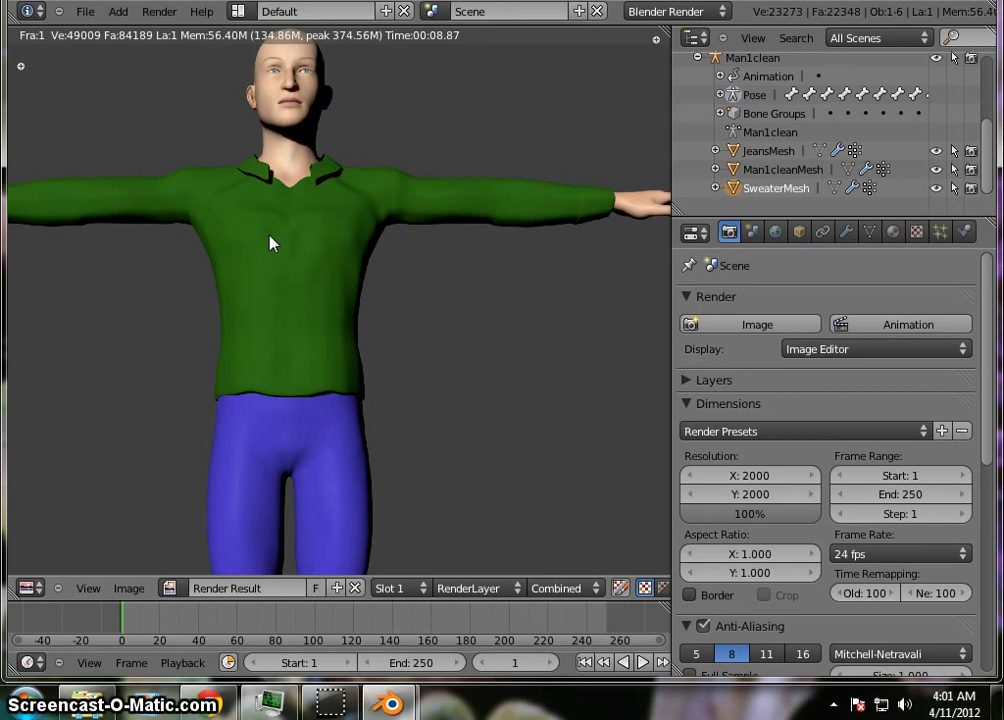
scroll(497, 143, down, 4)
scroll(270, 312, up, 1)
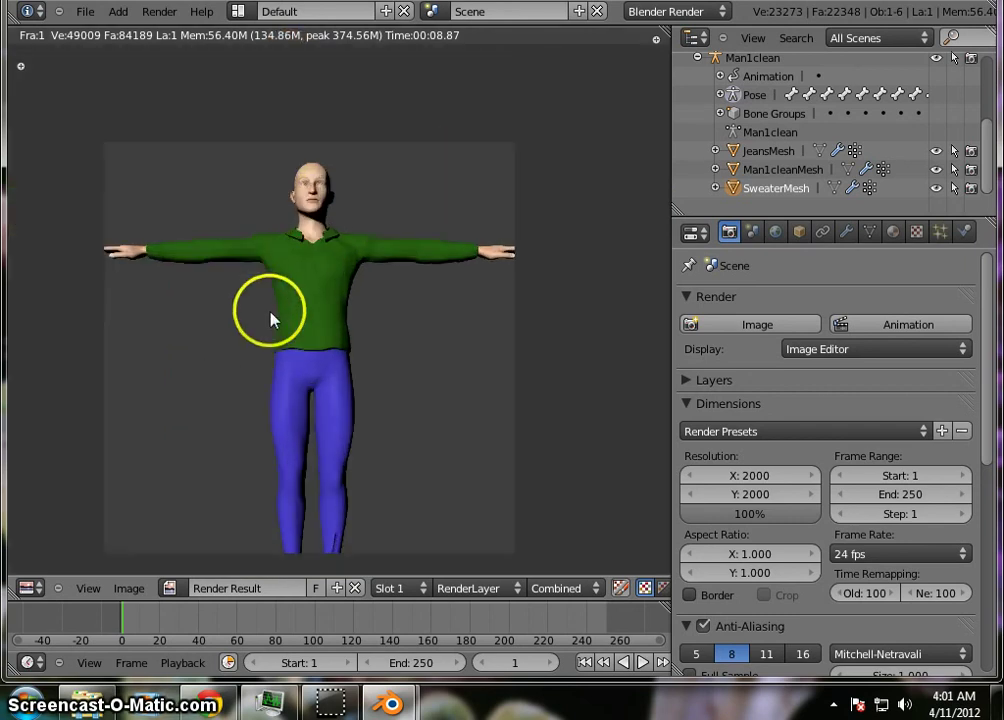
scroll(269, 312, up, 1)
scroll(267, 302, down, 1)
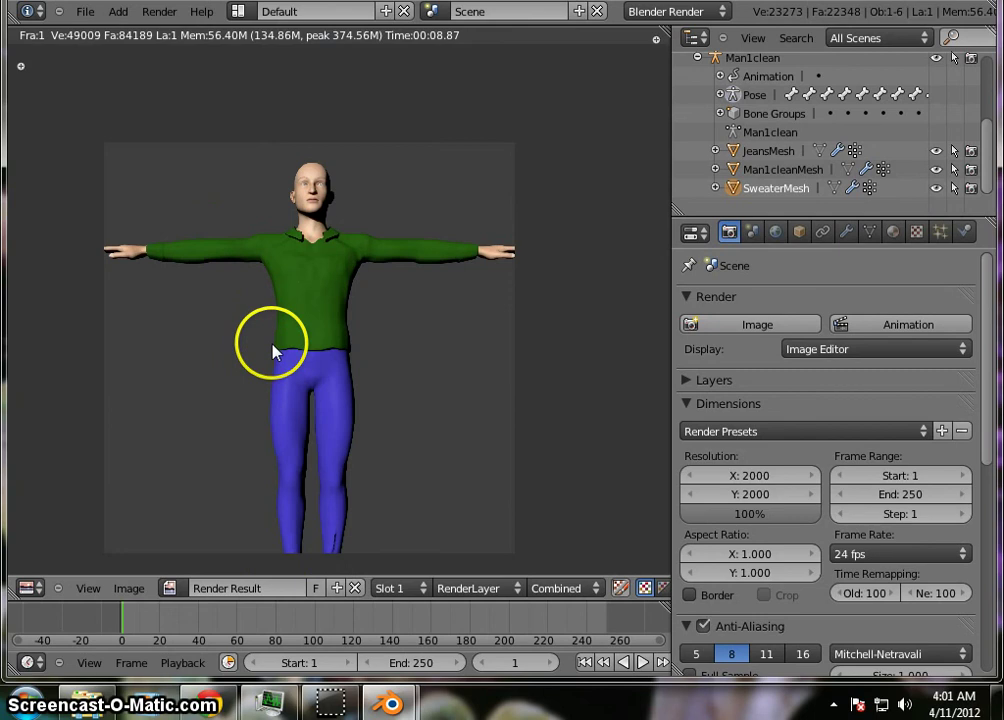
scroll(273, 350, up, 2)
scroll(329, 303, down, 2)
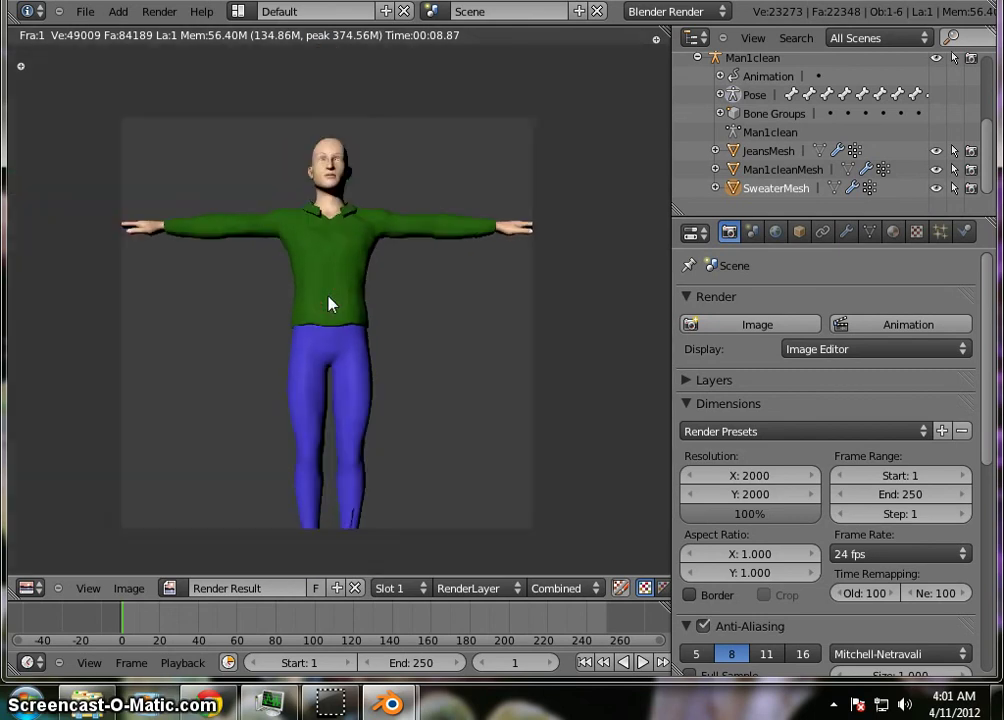
scroll(329, 305, up, 2)
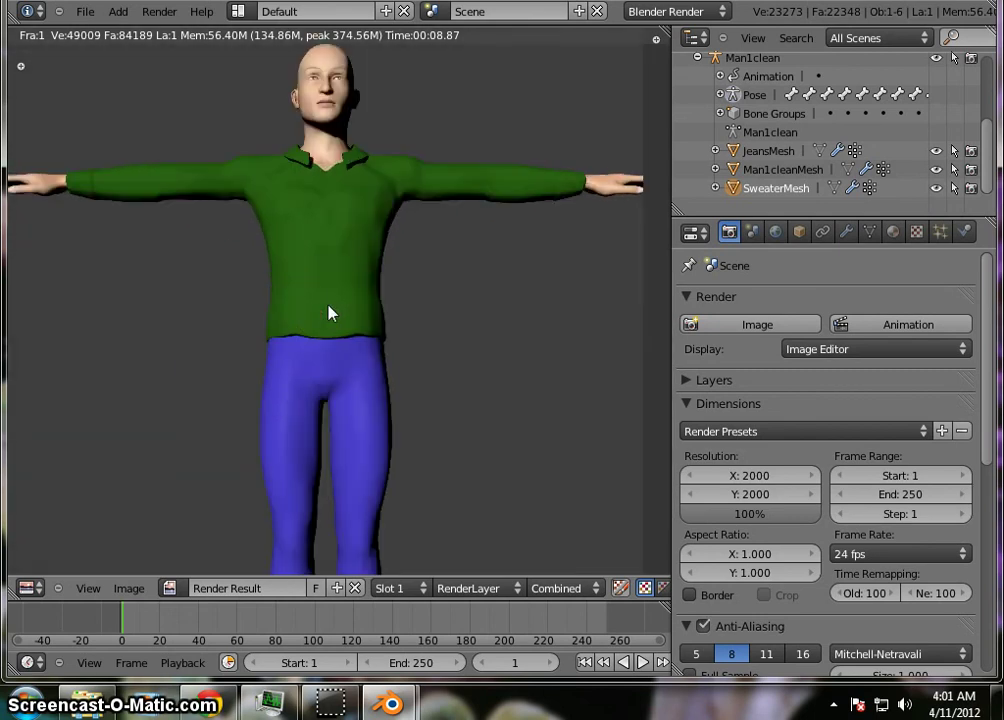